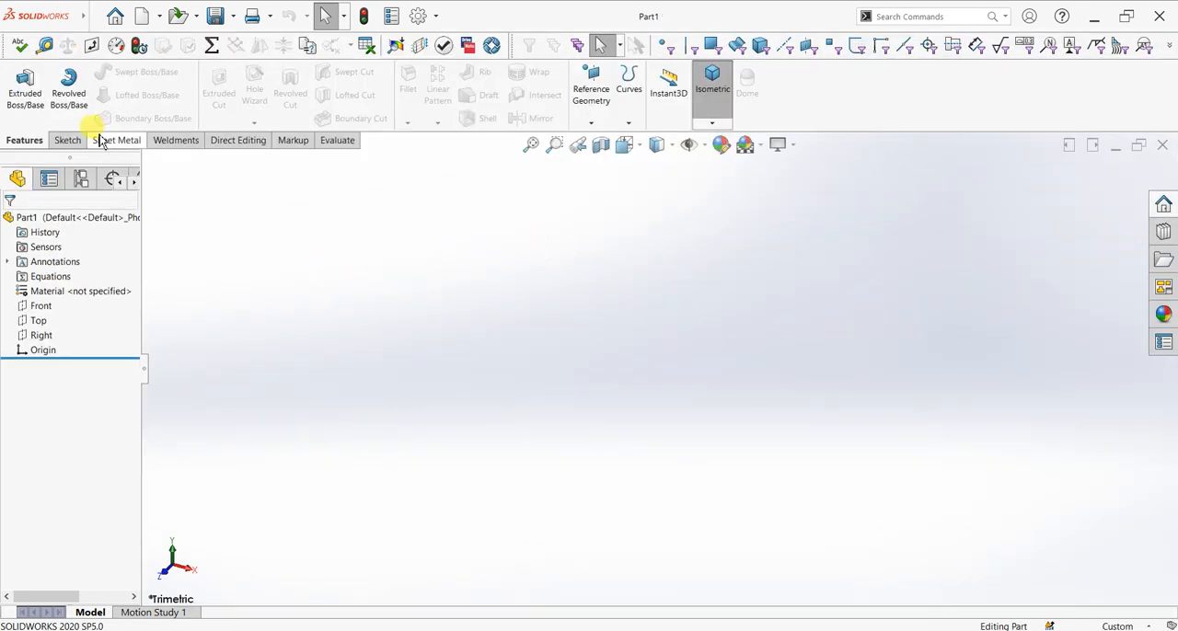
{"action": "left_click", "coordinate": [67, 140]}
{"action": "left_click", "coordinate": [19, 85]}
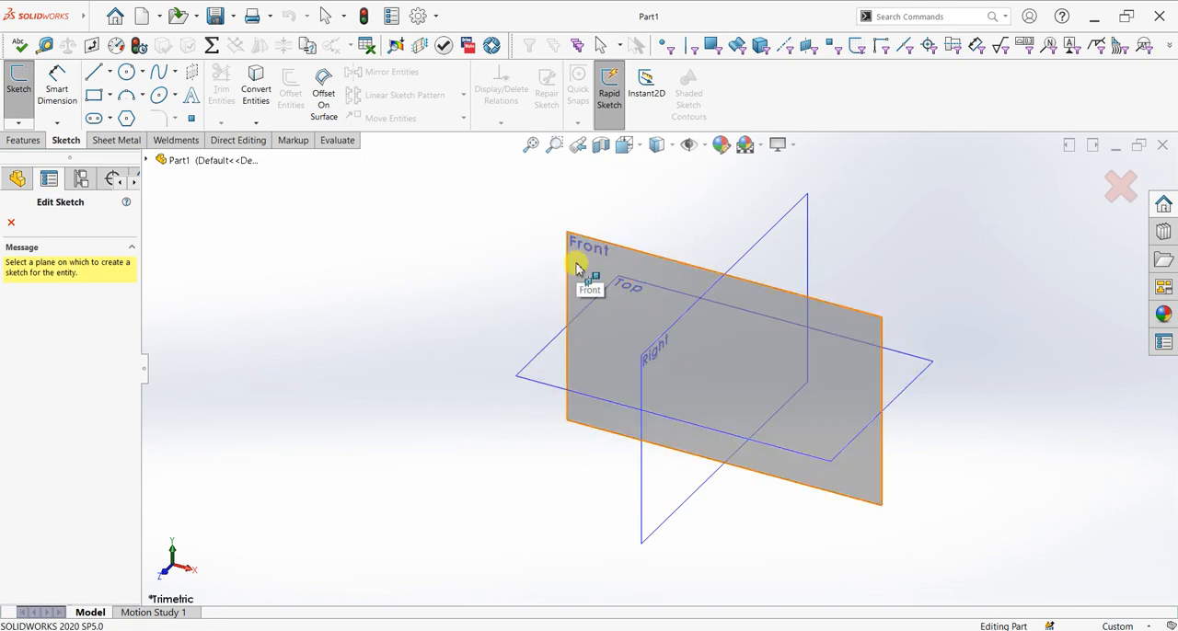
{"action": "left_click", "coordinate": [539, 381]}
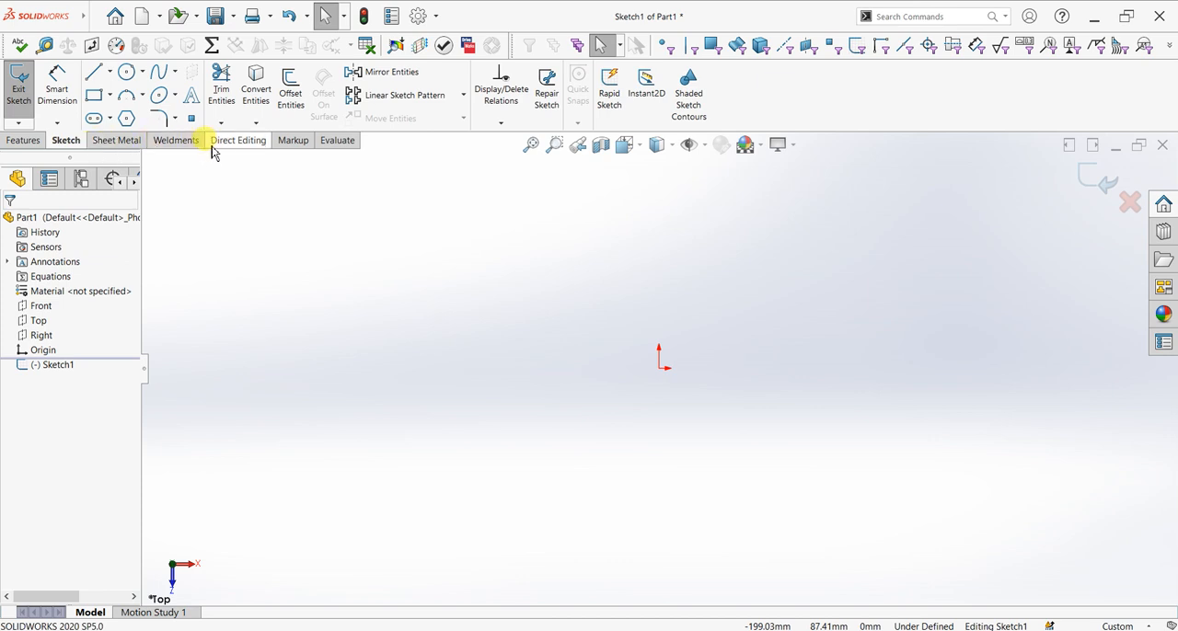
{"action": "left_click", "coordinate": [125, 141]}
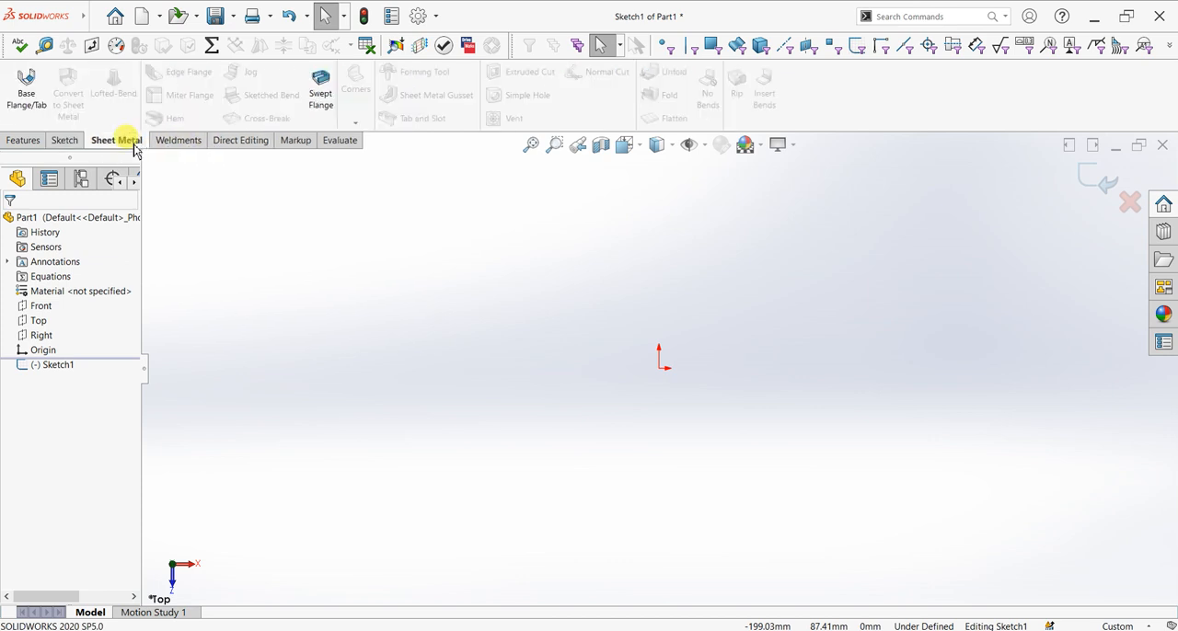
{"action": "left_click", "coordinate": [27, 93]}
{"action": "left_click", "coordinate": [681, 323]}
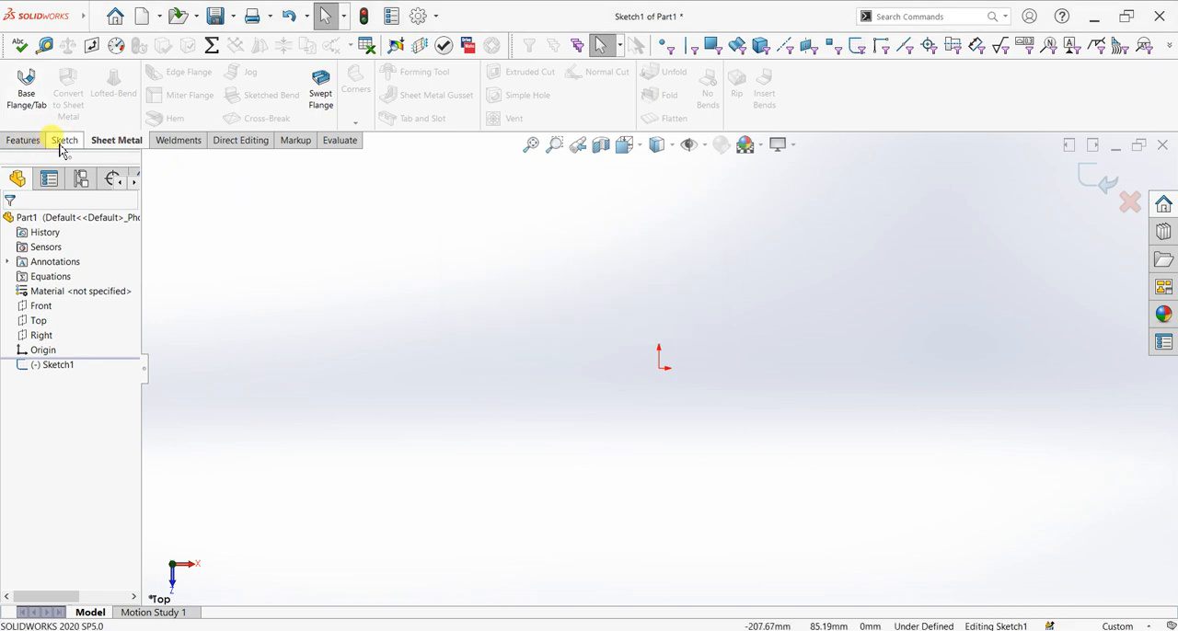
{"action": "left_click", "coordinate": [1129, 202]}
{"action": "left_click", "coordinate": [638, 333]}
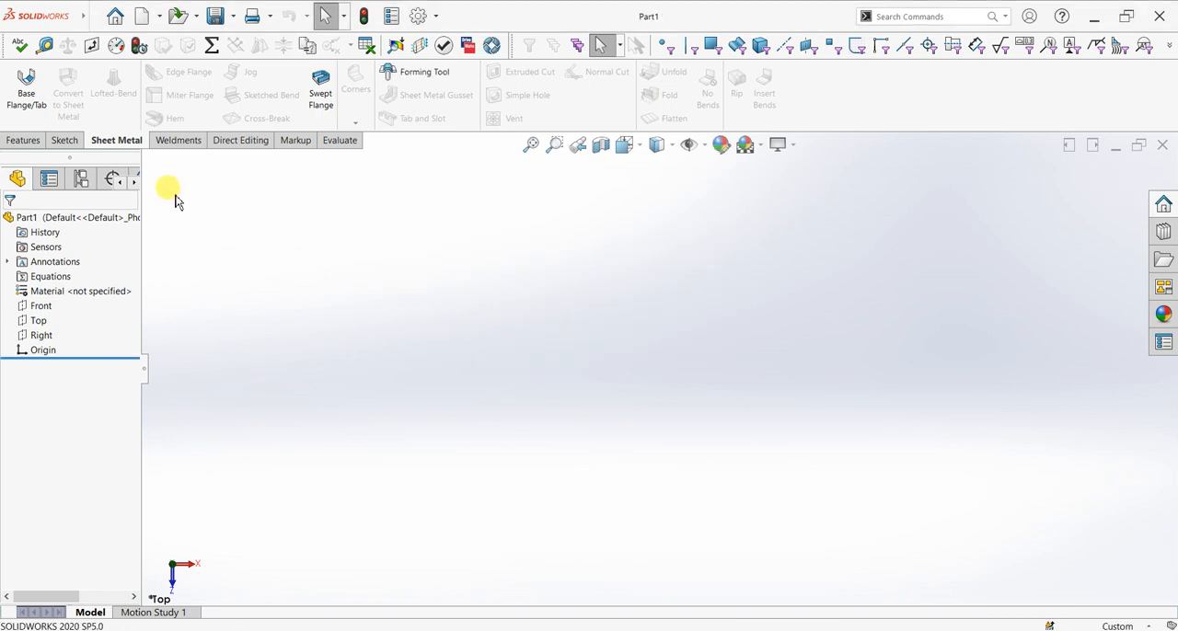
Start a base flange on the Top plane and sketch a corner rectangle from the origin, about 98 by 49 mm
{"action": "left_click", "coordinate": [26, 90]}
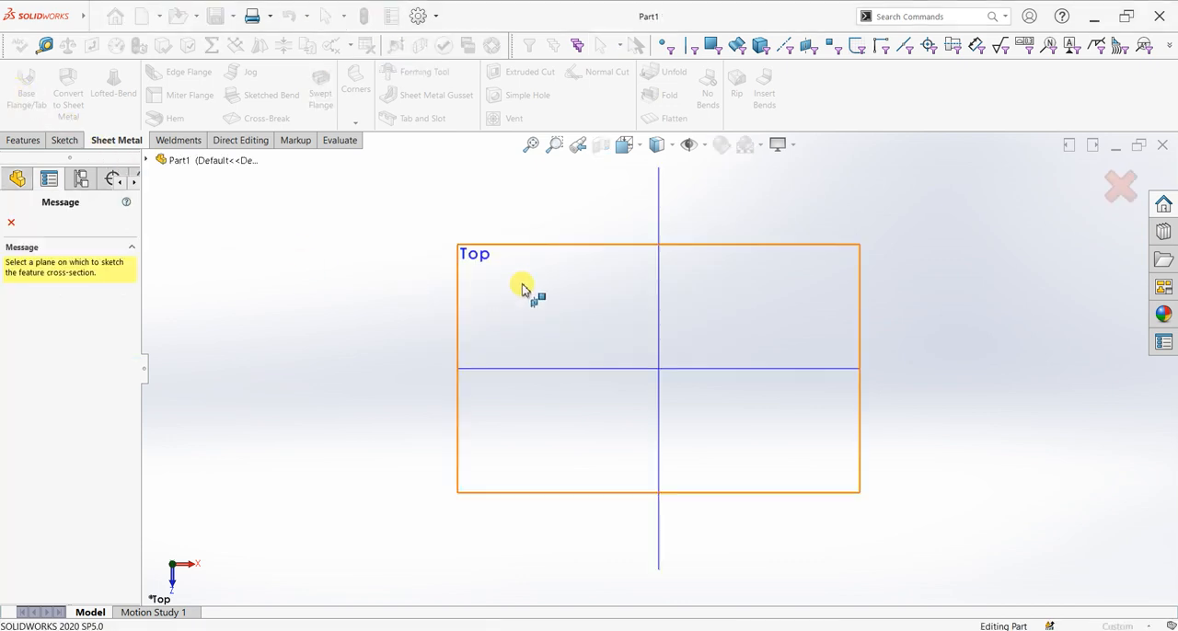
{"action": "left_click", "coordinate": [522, 289]}
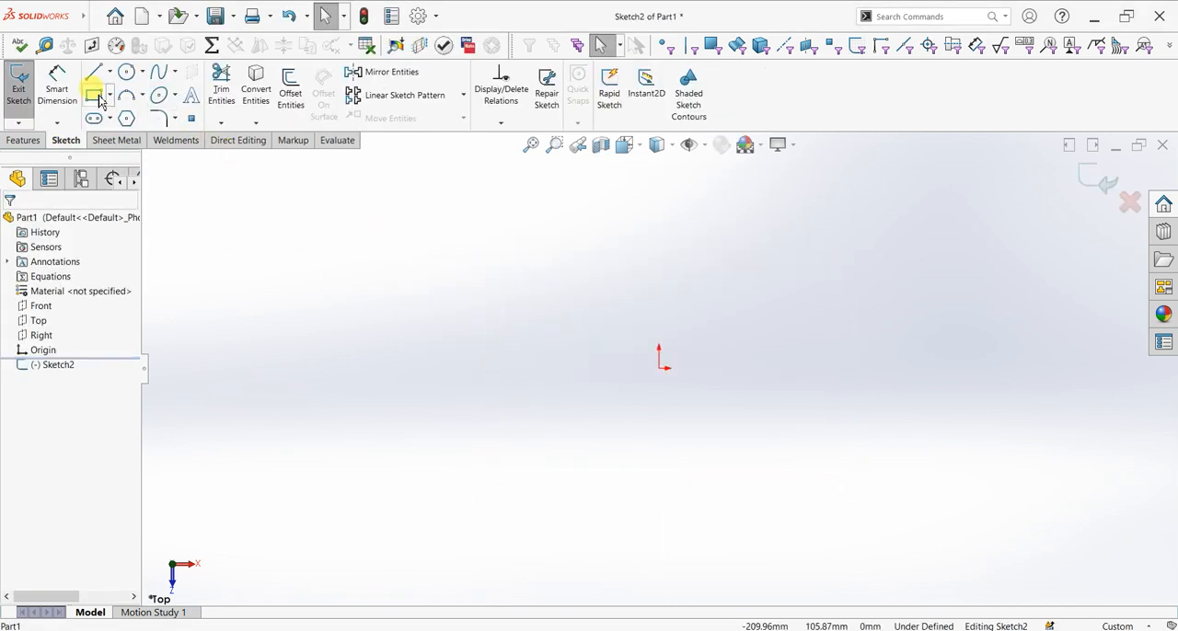
{"action": "left_click", "coordinate": [659, 368]}
{"action": "left_click", "coordinate": [861, 268]}
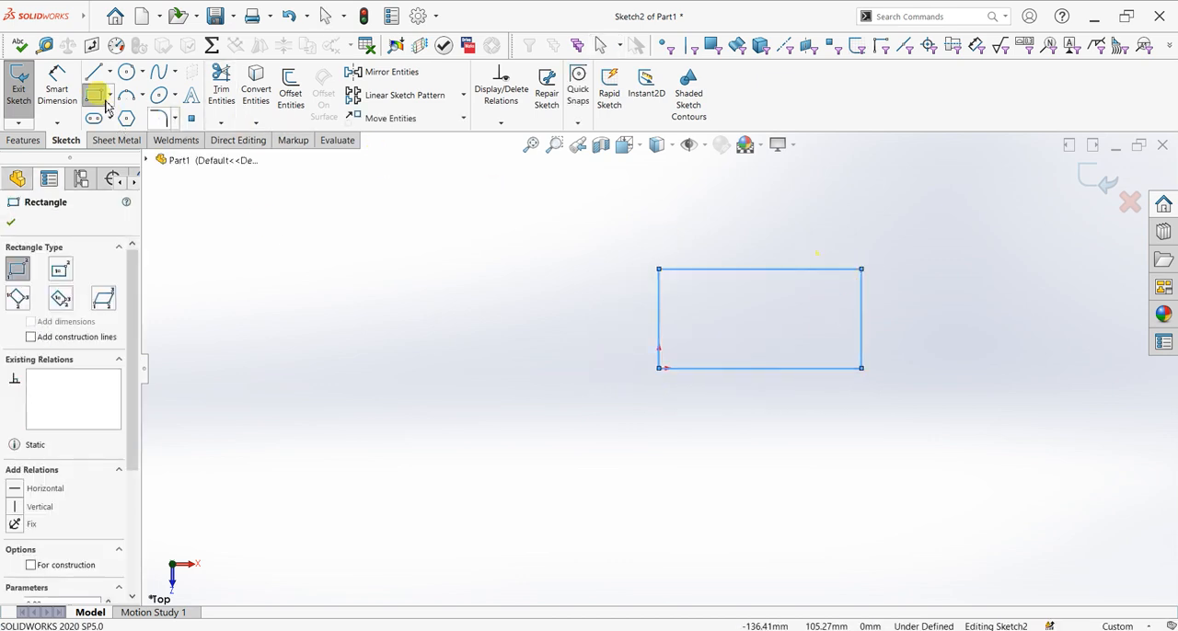
Dimension the rectangle's horizontal side to 100 mm and its vertical side to 50 mm
{"action": "left_click", "coordinate": [57, 87]}
{"action": "left_click", "coordinate": [751, 269]}
{"action": "left_click", "coordinate": [756, 252]}
{"action": "type", "text": "100"}
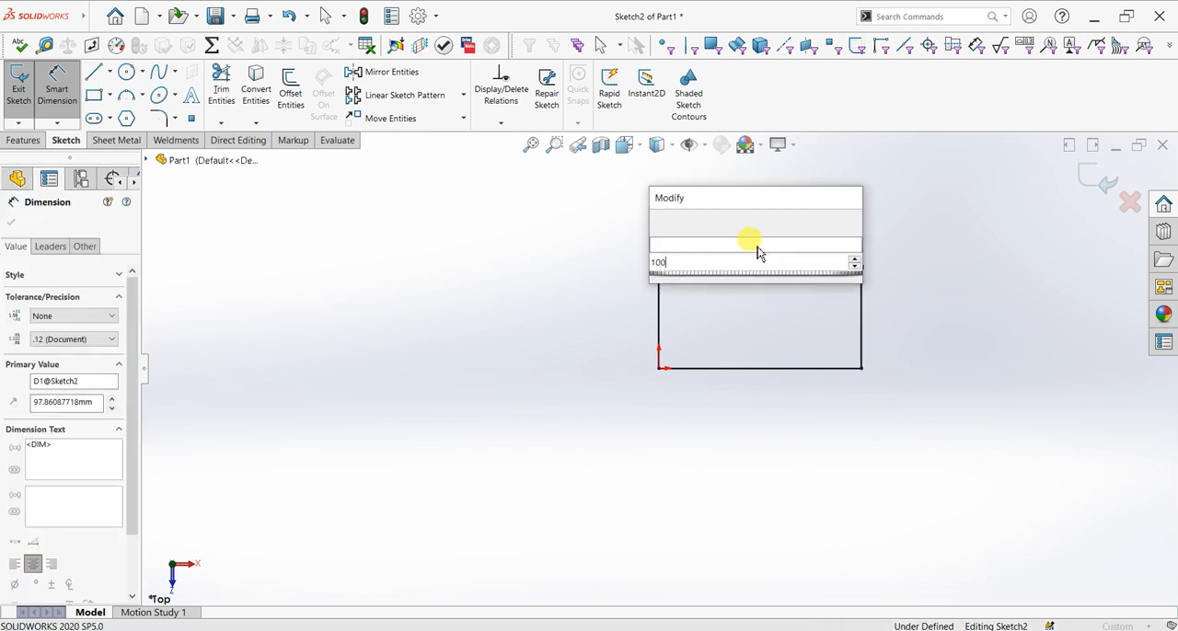
{"action": "key", "text": "Return"}
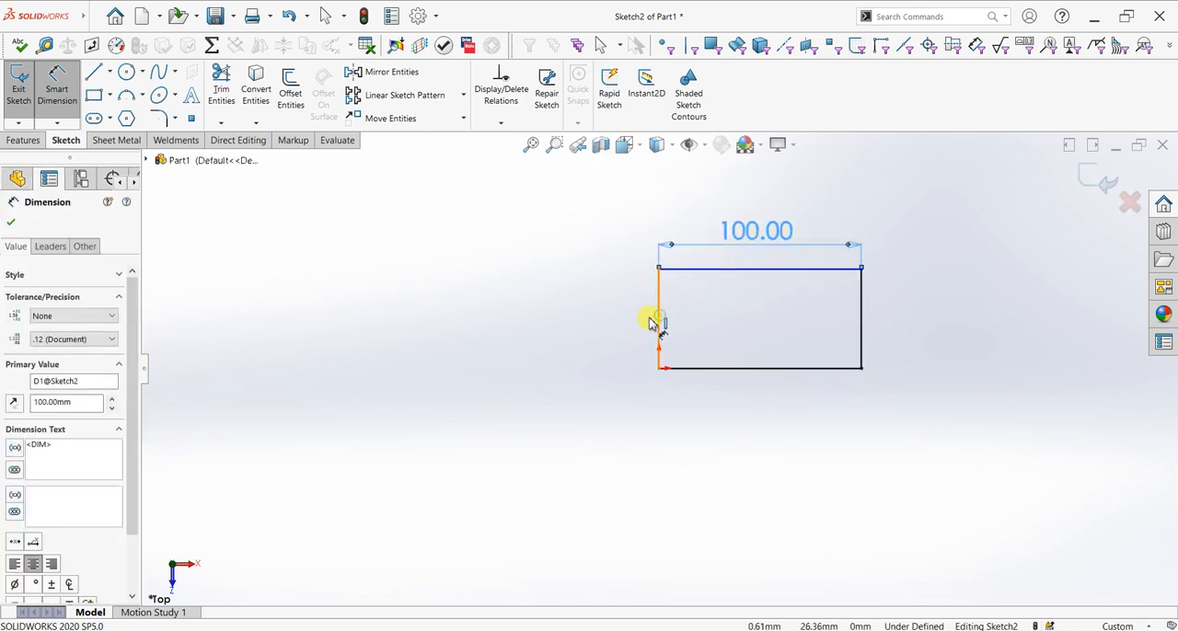
{"action": "left_click", "coordinate": [659, 321]}
{"action": "left_click", "coordinate": [632, 320]}
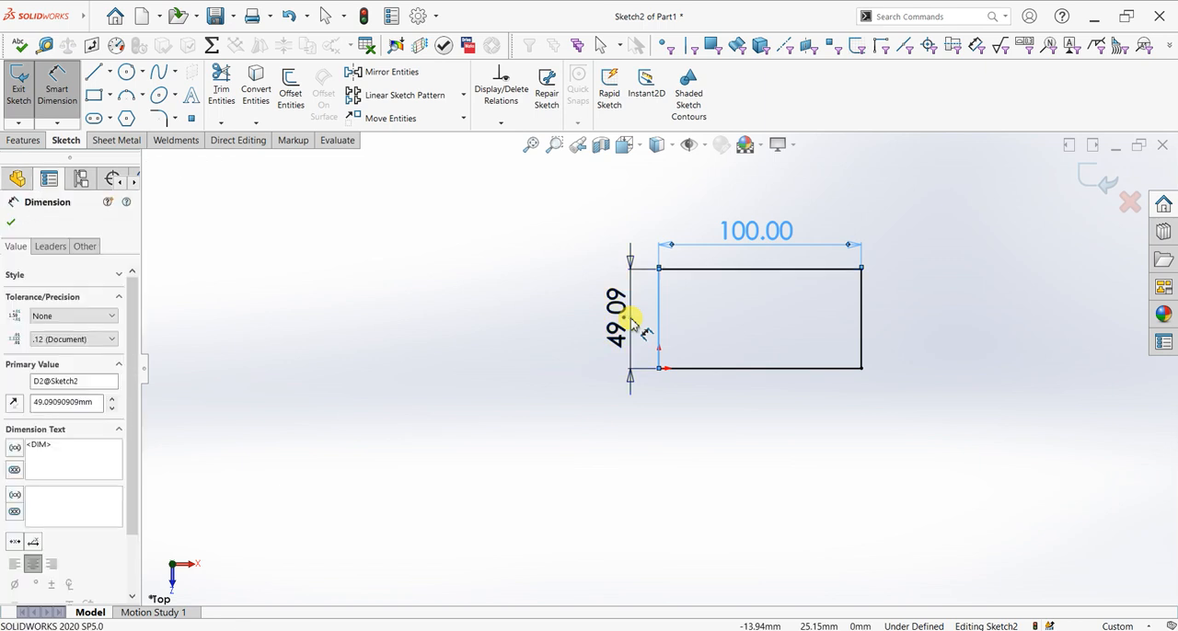
{"action": "type", "text": "50"}
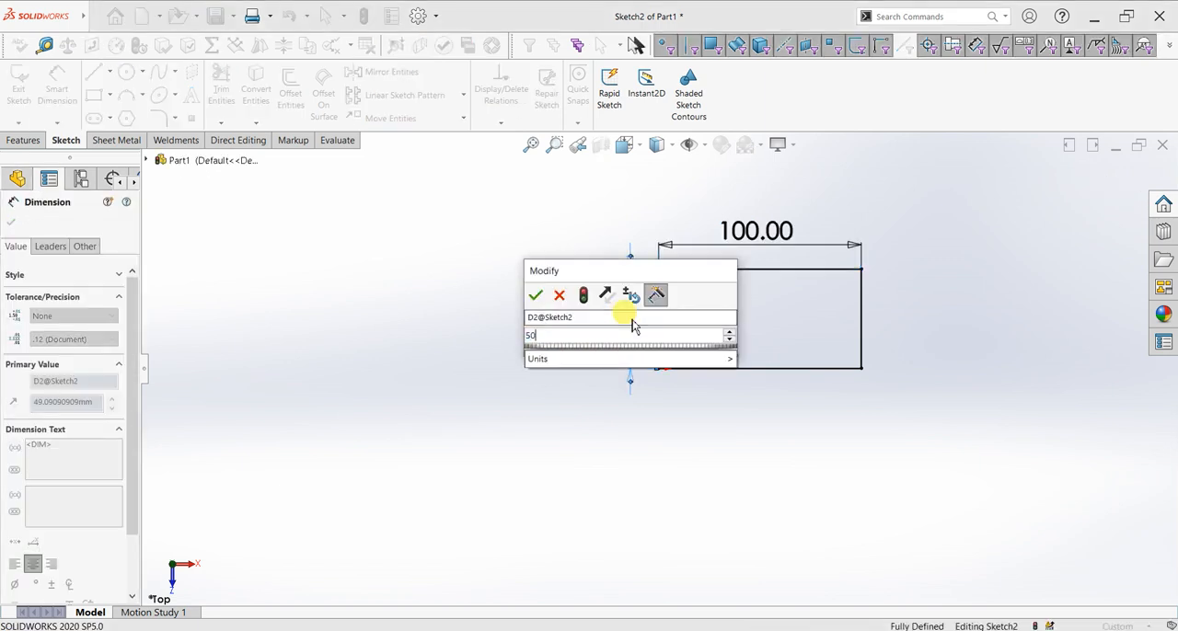
{"action": "key", "text": "Return"}
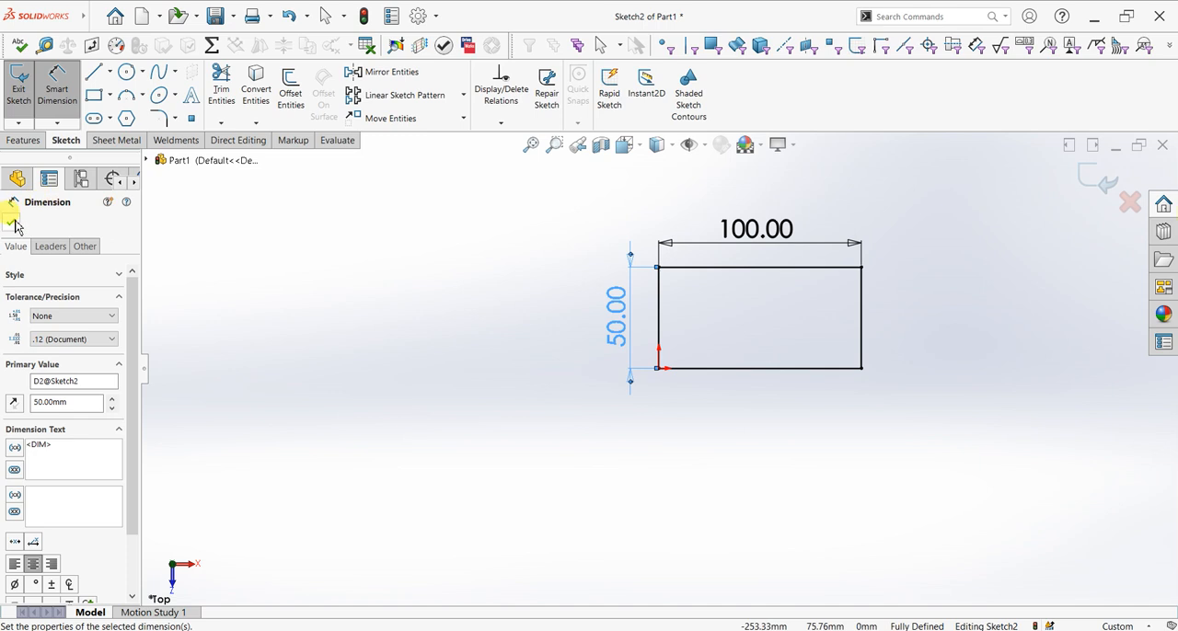
{"action": "left_click", "coordinate": [10, 222]}
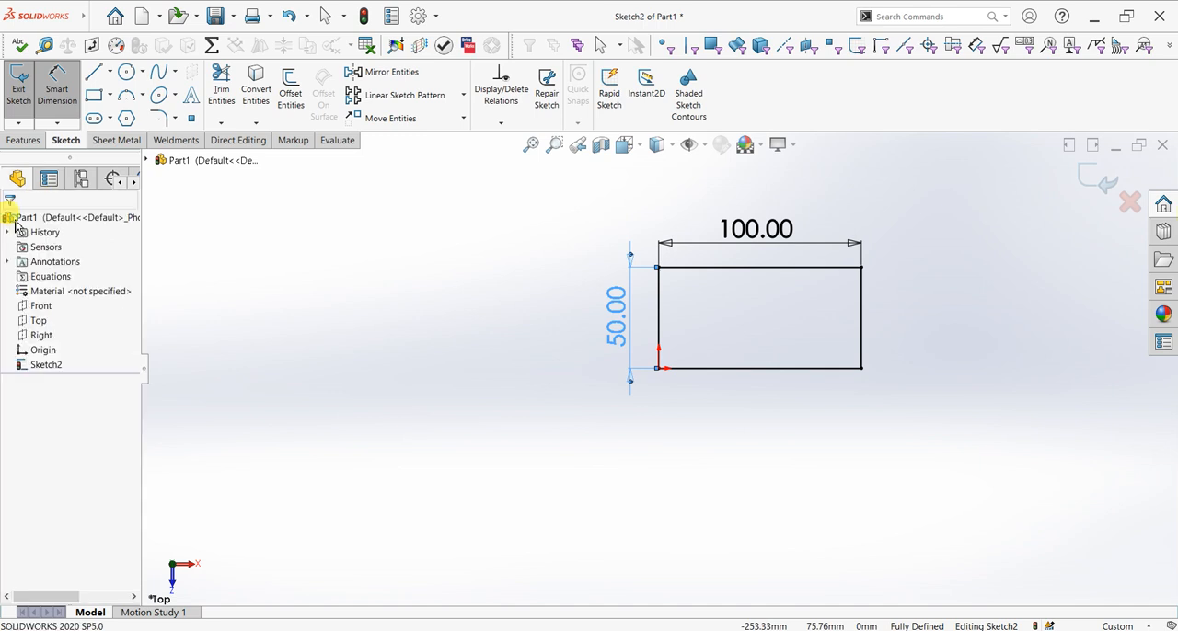
Create a 2 mm thick base flange from the rectangle with reversed direction, K-Factor 0.5 and Tear relief
{"action": "left_click", "coordinate": [20, 144]}
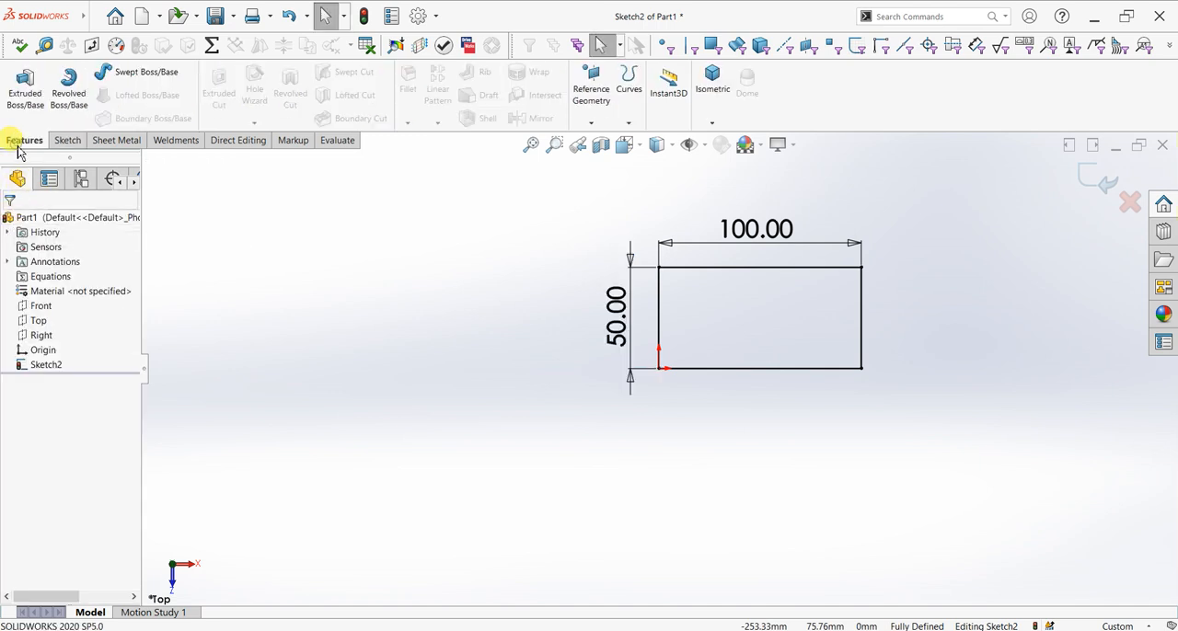
{"action": "left_click", "coordinate": [133, 145]}
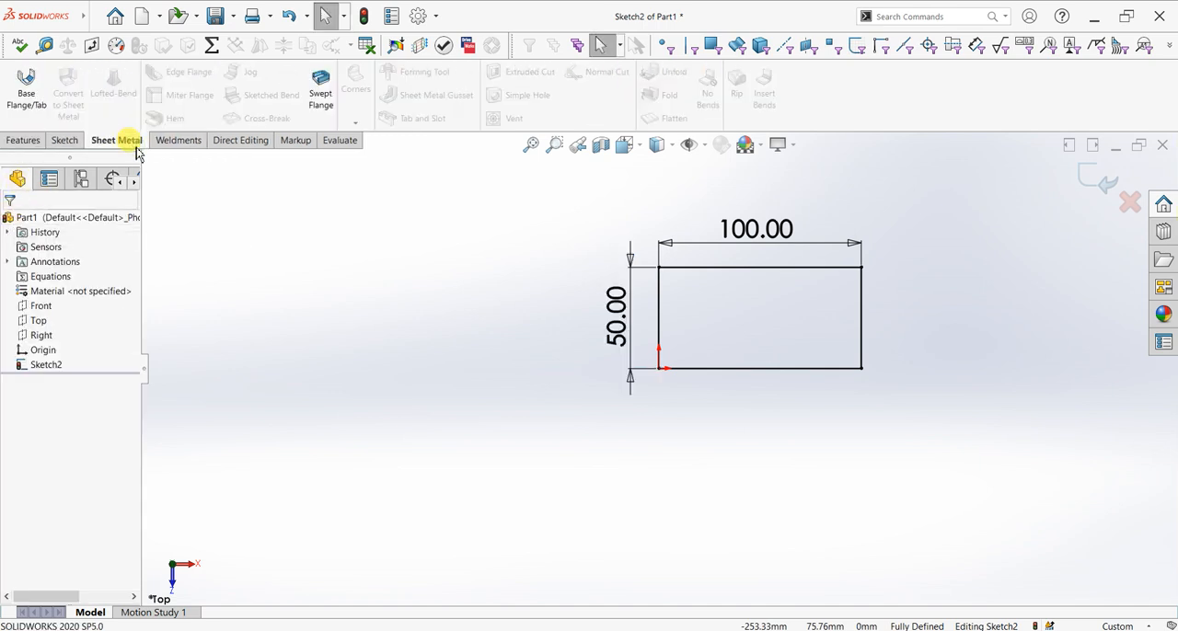
{"action": "left_click", "coordinate": [48, 110]}
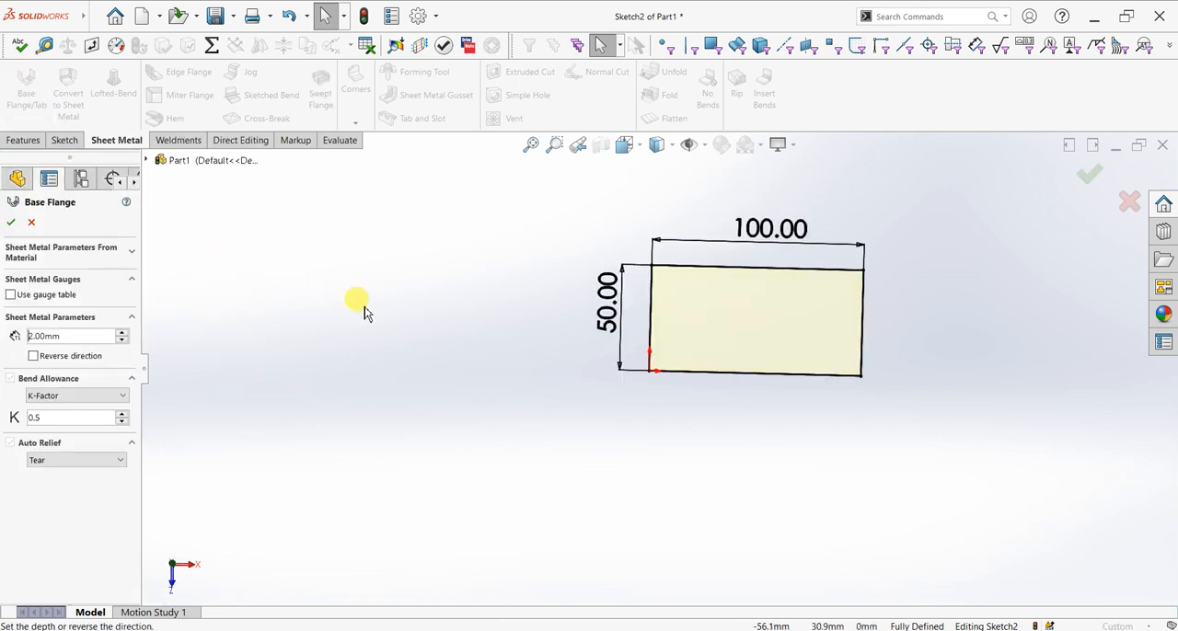
{"action": "scroll", "coordinate": [492, 419], "scroll_direction": "down", "scroll_amount": 5}
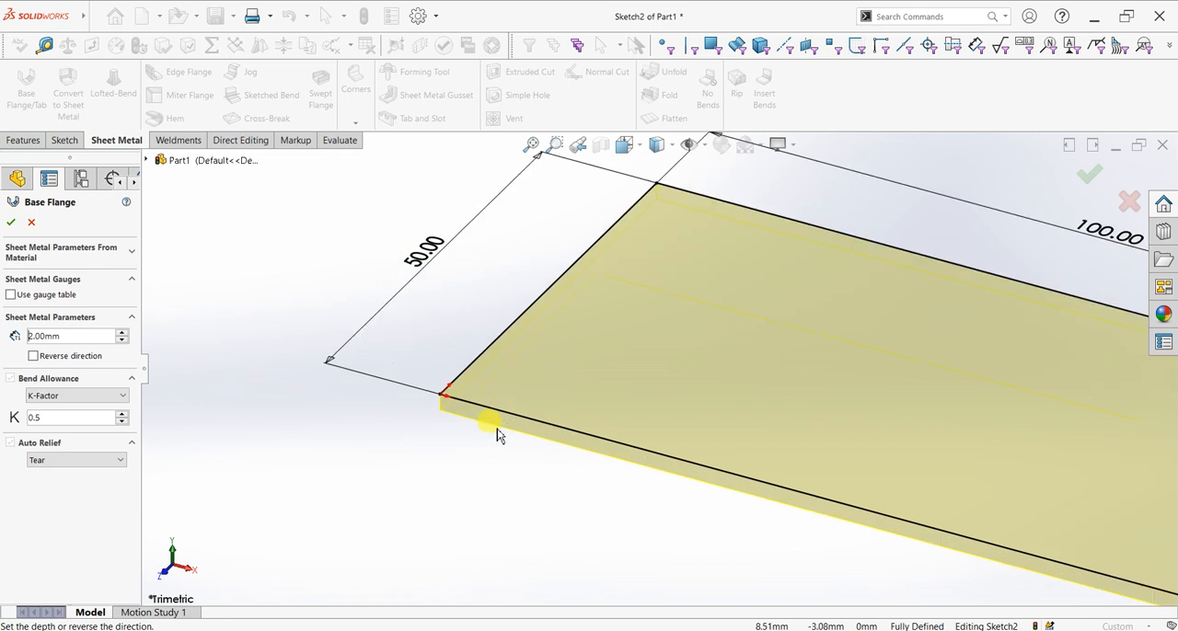
{"action": "left_click", "coordinate": [33, 356]}
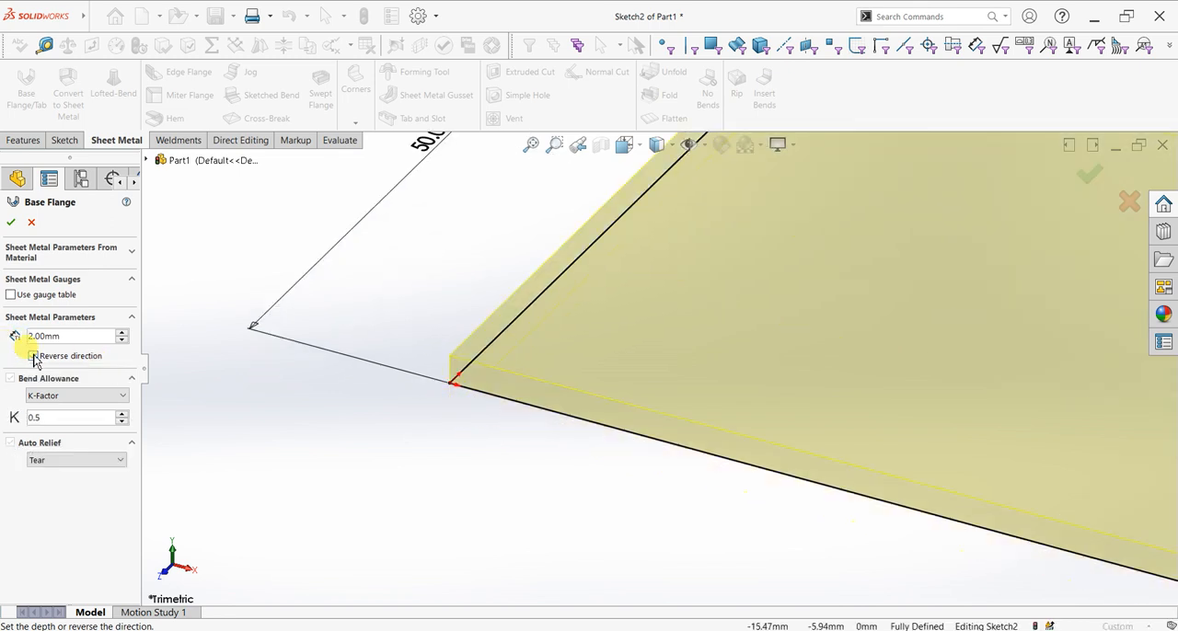
{"action": "left_click", "coordinate": [52, 395]}
{"action": "left_click", "coordinate": [53, 422]}
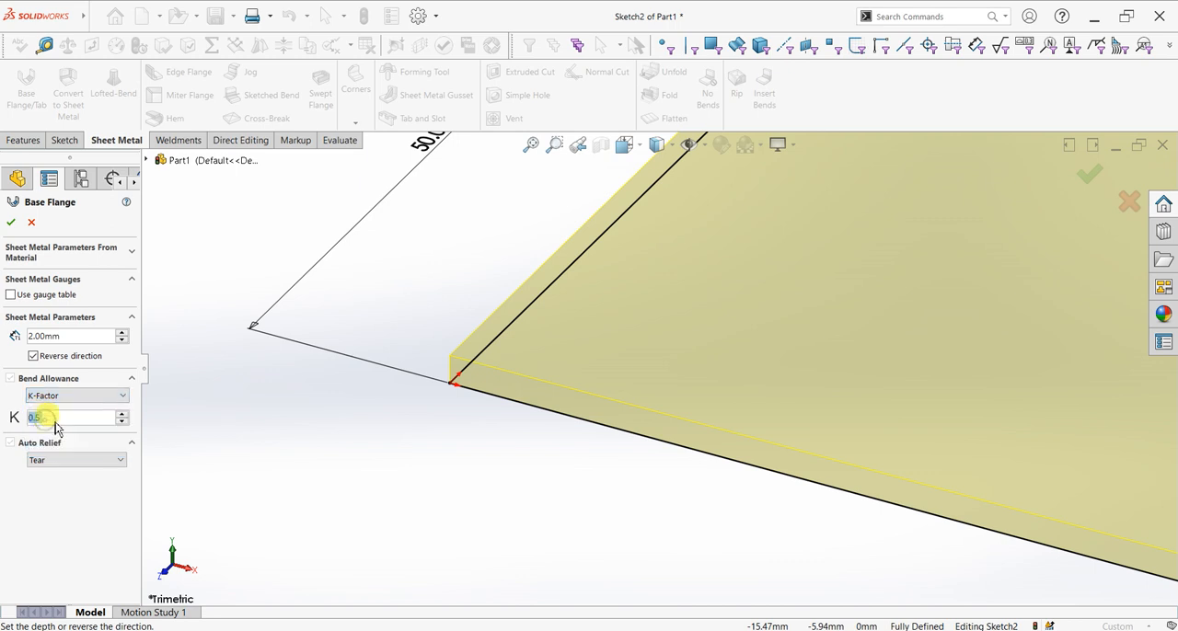
{"action": "left_click", "coordinate": [60, 460]}
{"action": "left_click", "coordinate": [72, 464]}
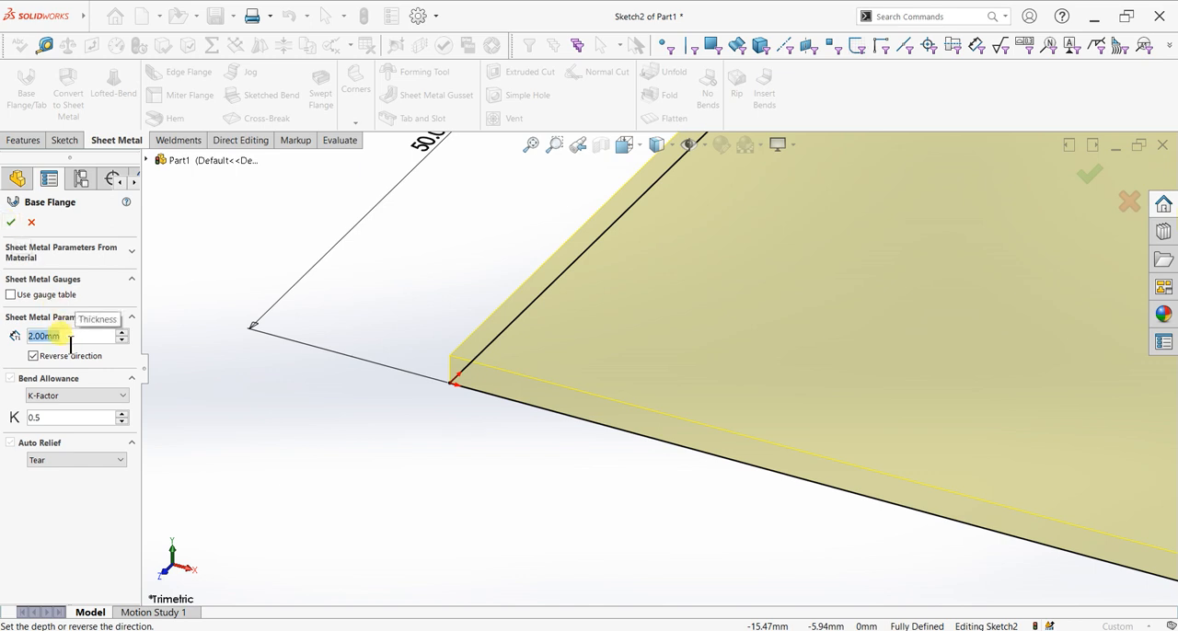
{"action": "scroll", "coordinate": [70, 347], "scroll_direction": "up", "scroll_amount": 1}
{"action": "left_click", "coordinate": [10, 222]}
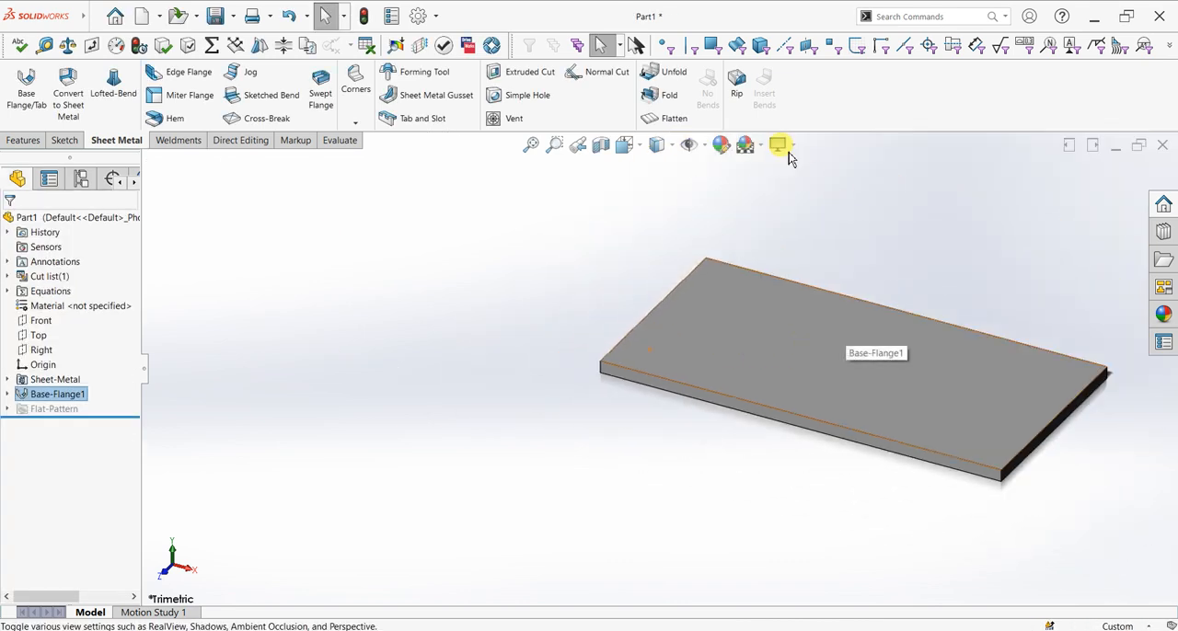
Turn off shadows in shaded mode for the model display
{"action": "left_click", "coordinate": [778, 145]}
{"action": "left_click", "coordinate": [797, 172]}
{"action": "left_click", "coordinate": [792, 148]}
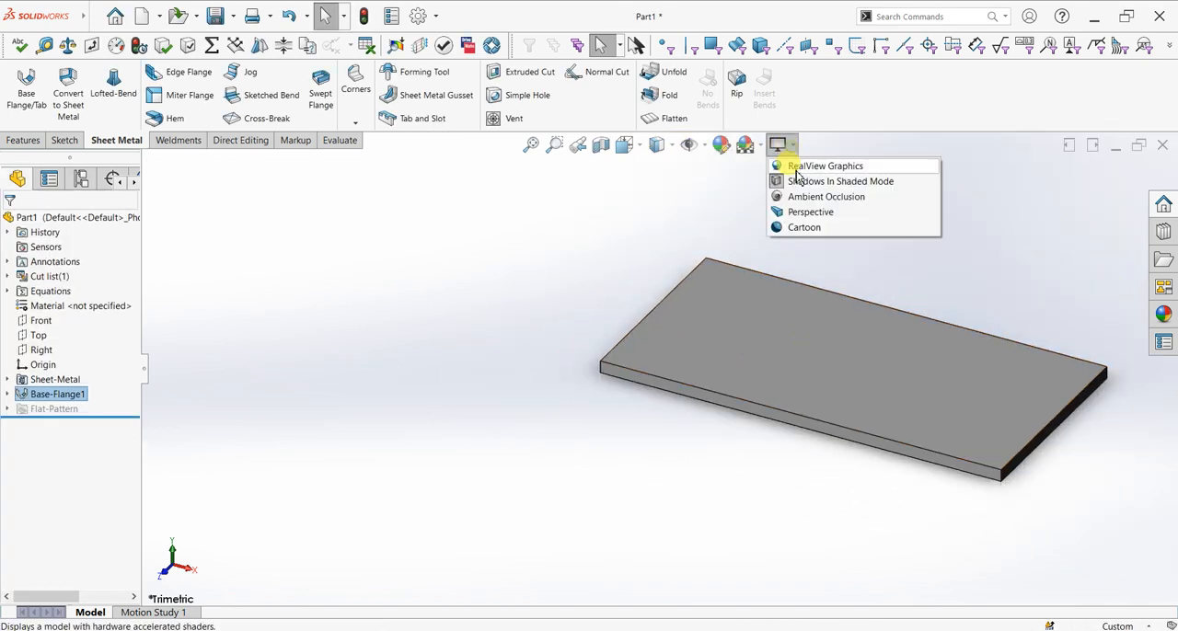
{"action": "left_click", "coordinate": [797, 179]}
{"action": "scroll", "coordinate": [900, 213], "scroll_direction": "up", "scroll_amount": 2}
{"action": "scroll", "coordinate": [687, 372], "scroll_direction": "down", "scroll_amount": 2}
{"action": "scroll", "coordinate": [545, 395], "scroll_direction": "down", "scroll_amount": 2}
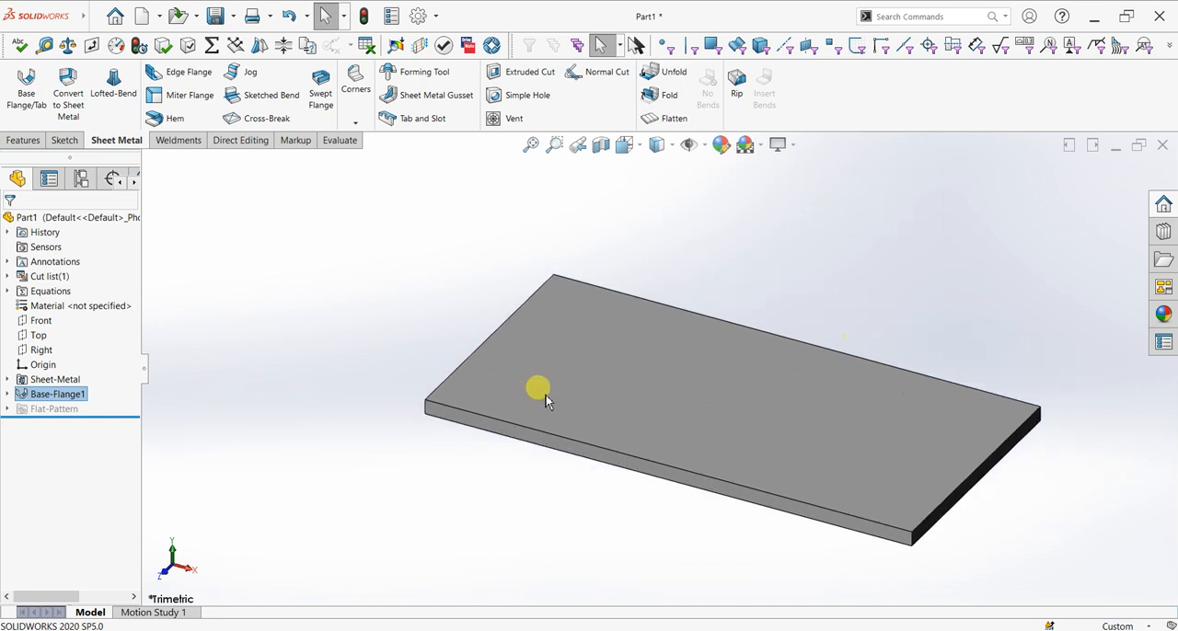
Set up a 50 mm edge flange on the plate's upper short edge at the origin end, reversed to point upward
{"action": "left_click", "coordinate": [169, 80]}
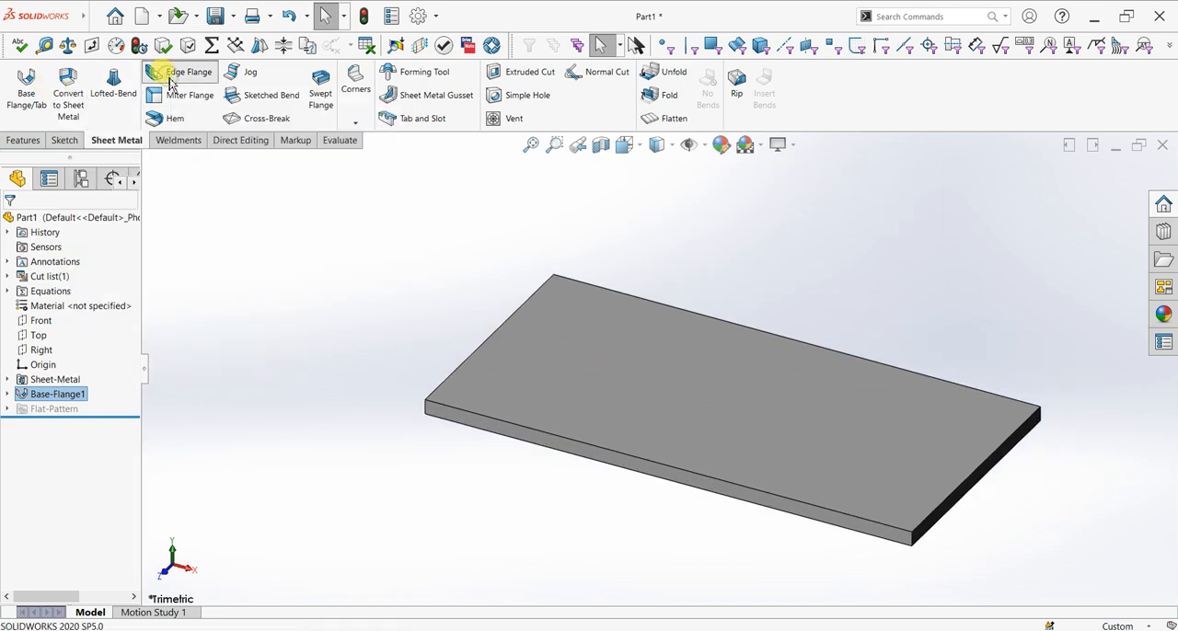
{"action": "left_click", "coordinate": [502, 326]}
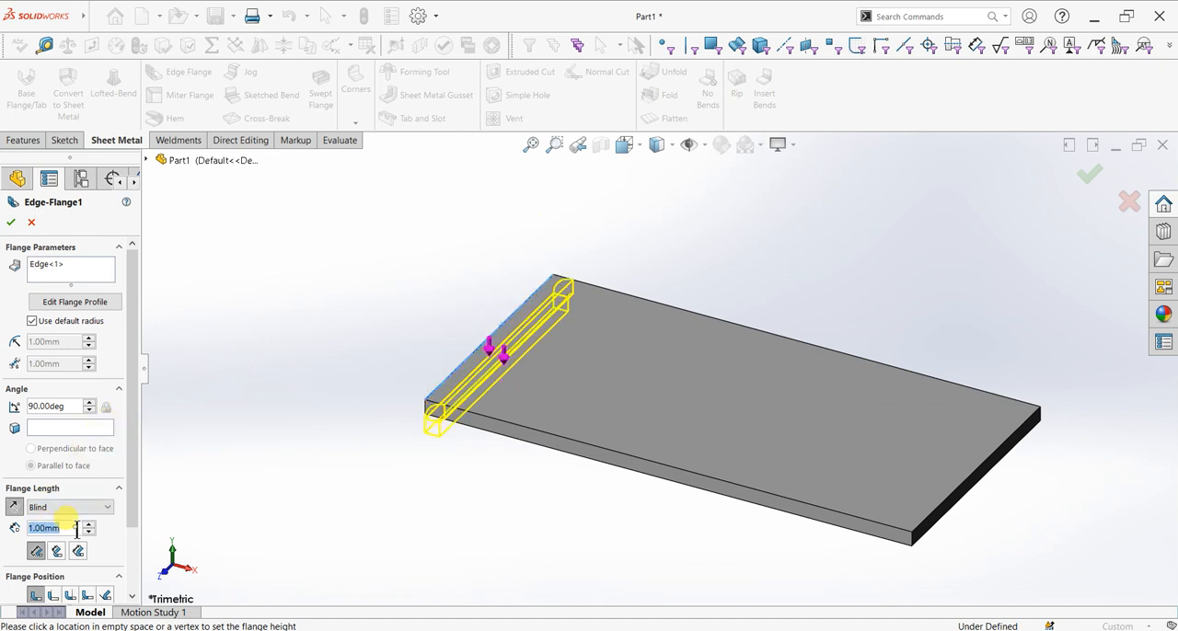
{"action": "type", "text": "50"}
{"action": "key", "text": "Return"}
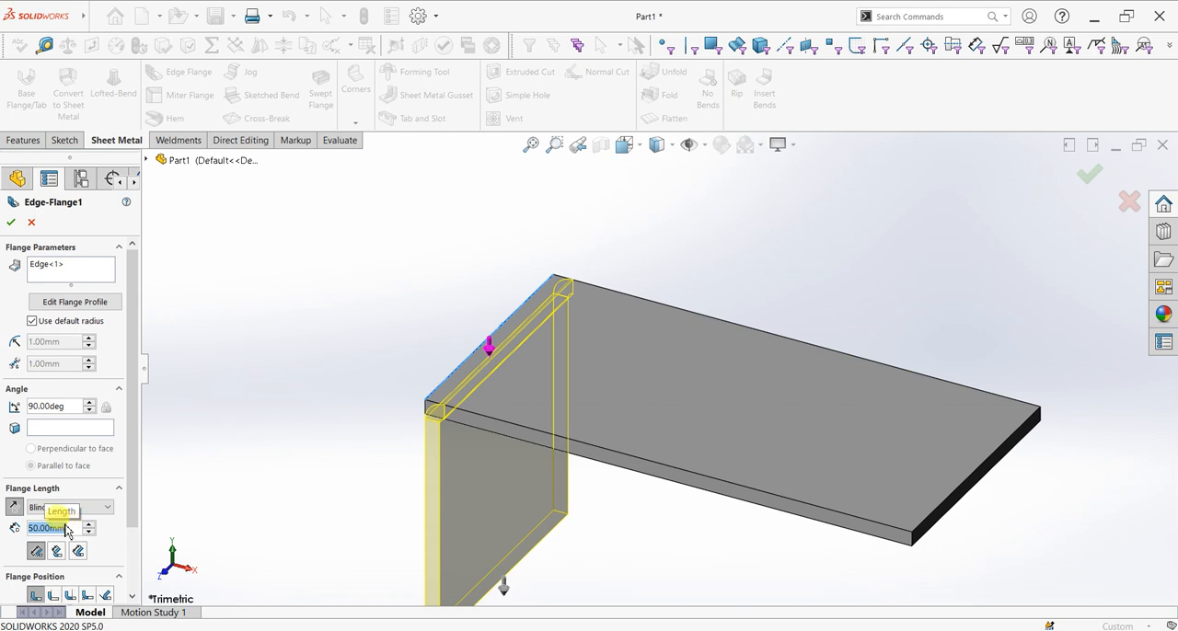
{"action": "left_click", "coordinate": [17, 508]}
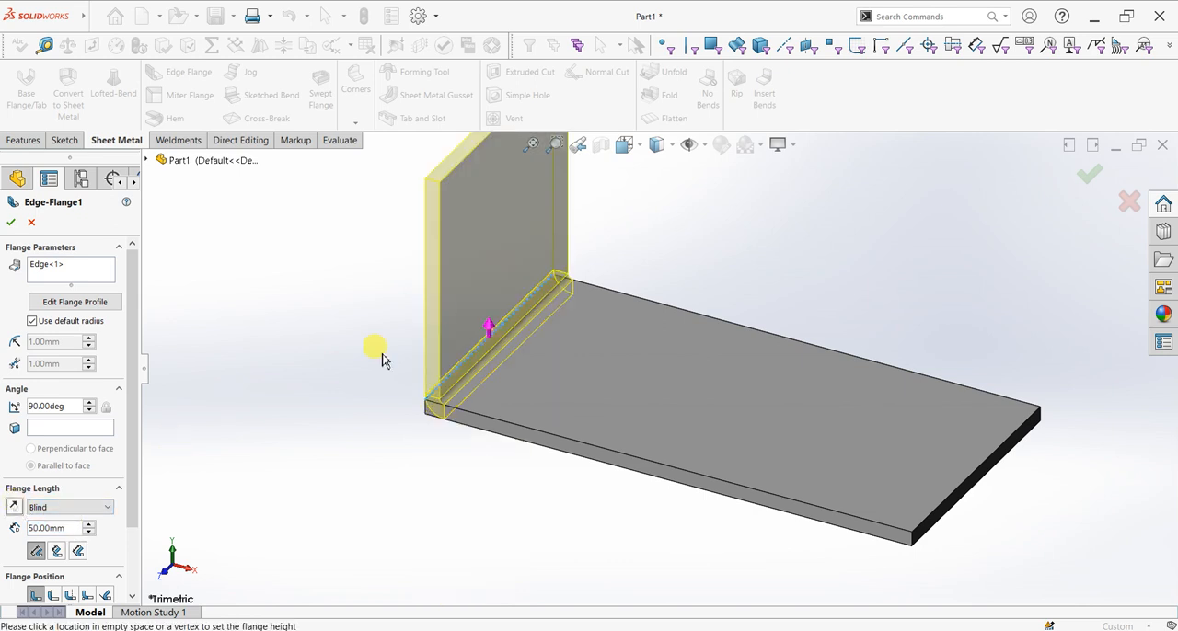
Add the opposite short edge to the edge flange, pointing downward, set the flange length to 50 mm, and accept the feature
{"action": "middle_click_drag", "start_coordinate": [693, 381], "coordinate": [774, 321]}
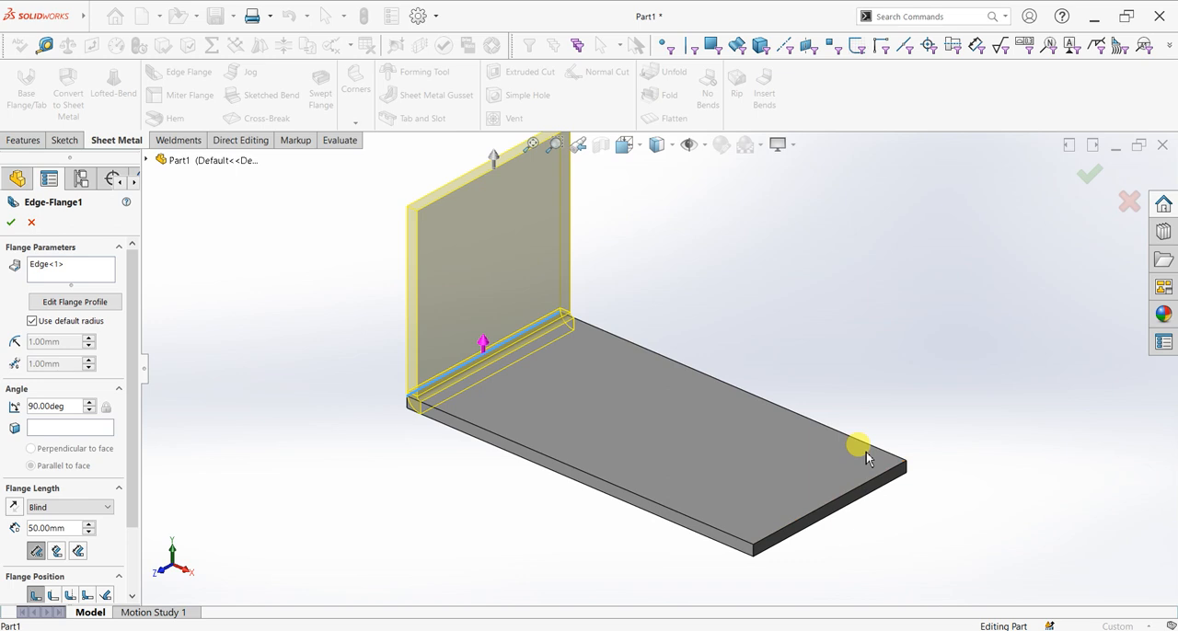
{"action": "left_click", "coordinate": [88, 272]}
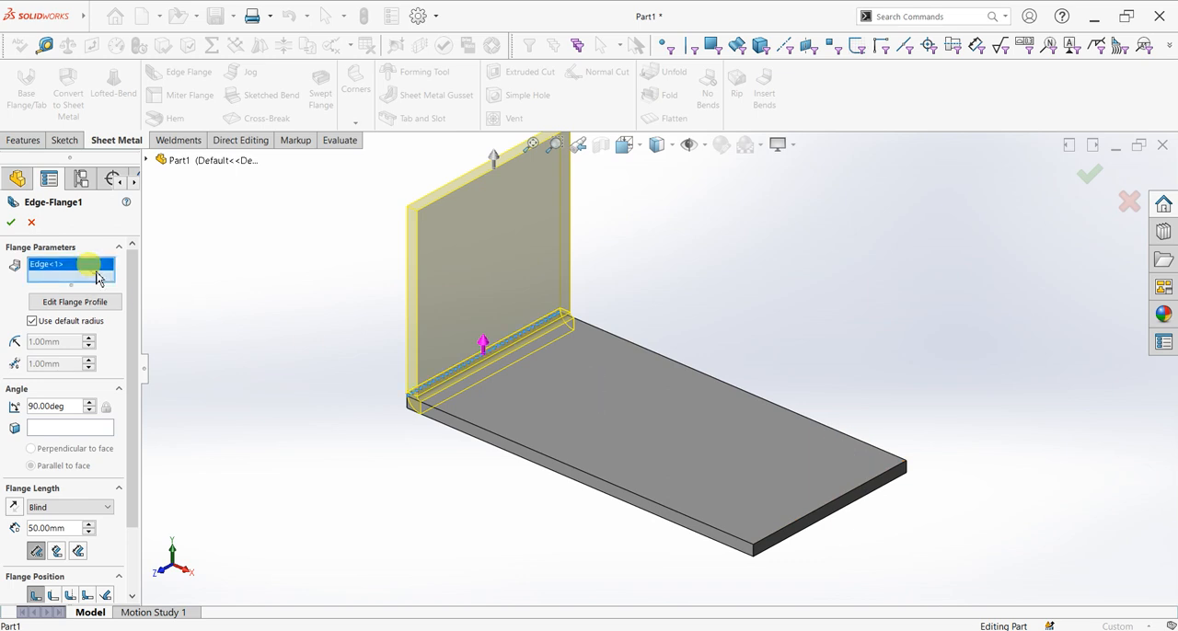
{"action": "left_click", "coordinate": [861, 487]}
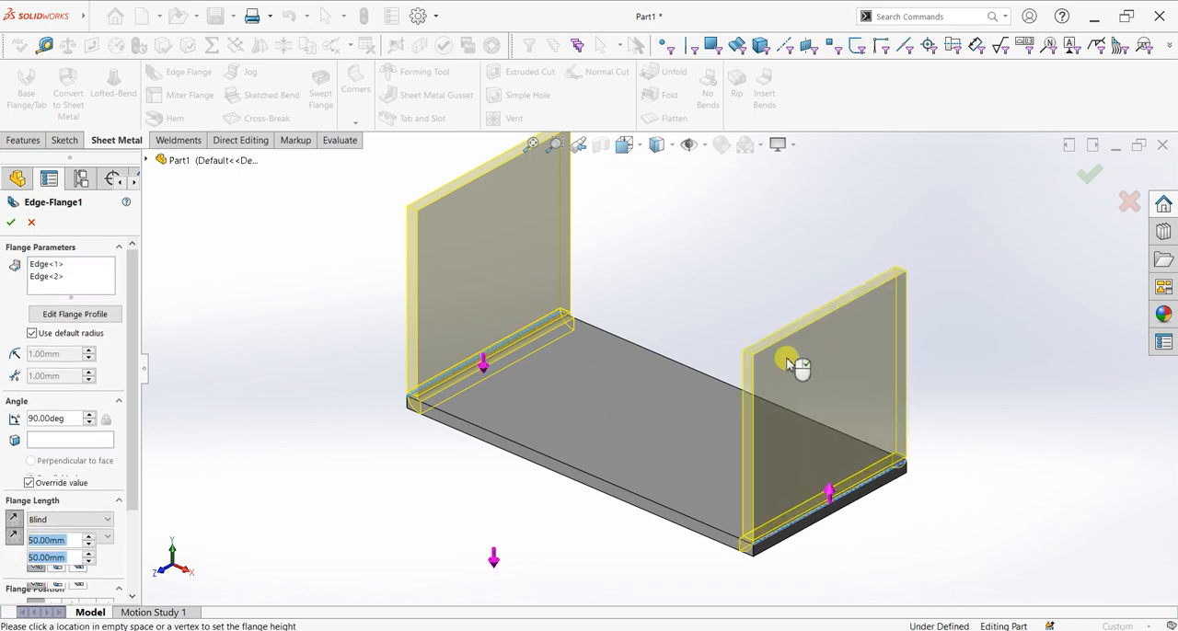
{"action": "left_click", "coordinate": [19, 516]}
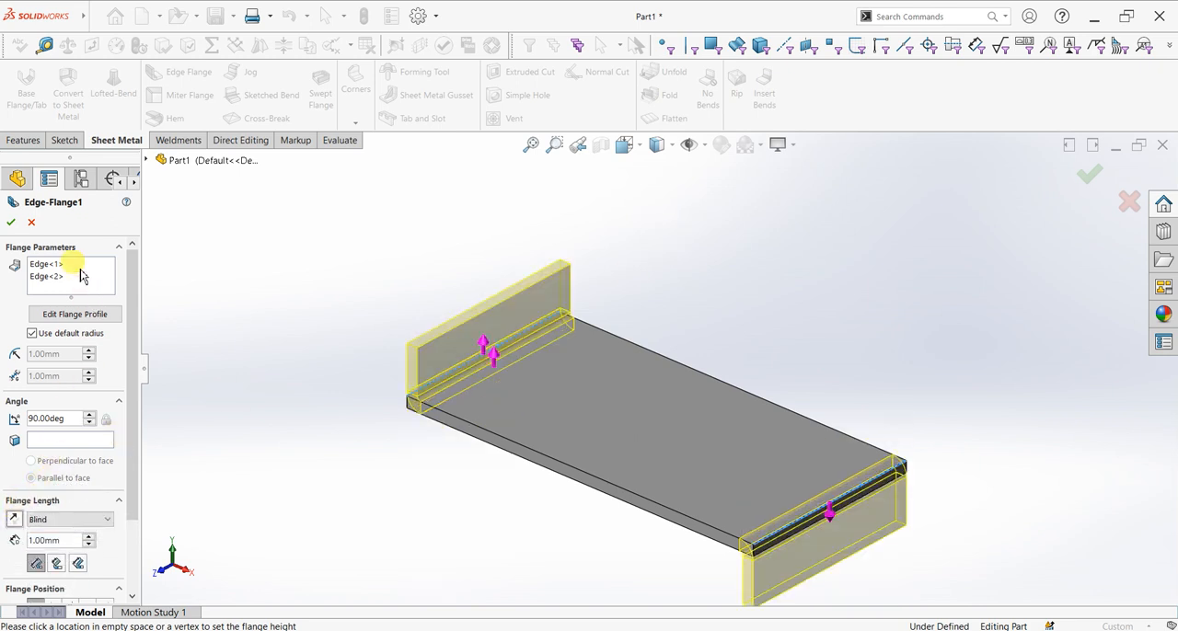
{"action": "left_click", "coordinate": [70, 281]}
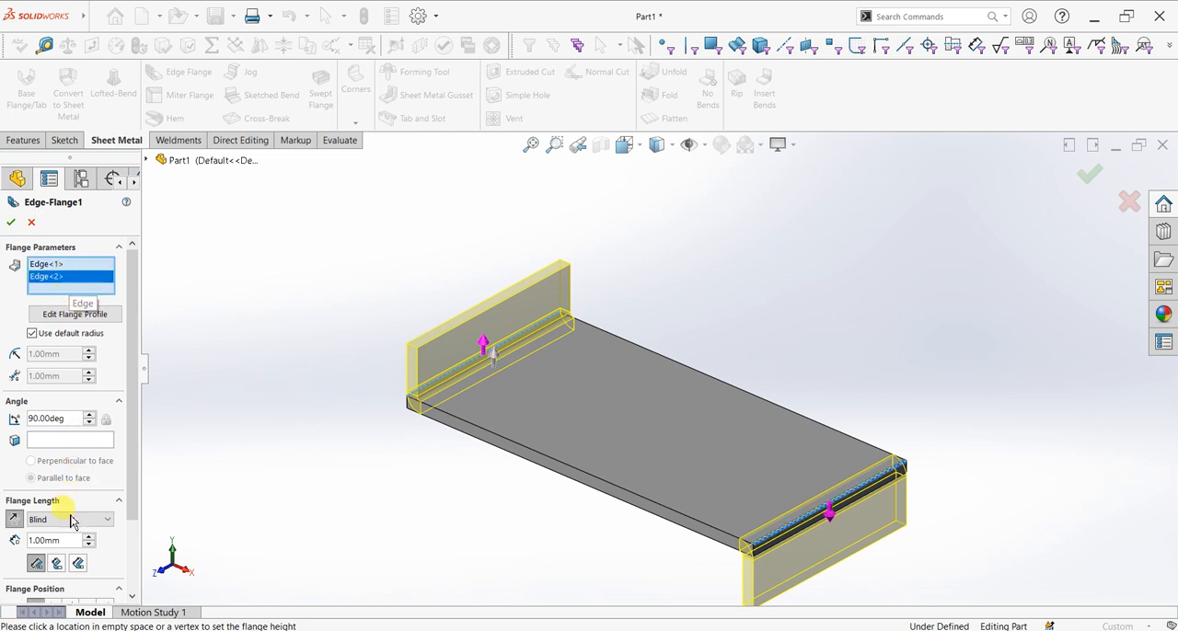
{"action": "type", "text": "50"}
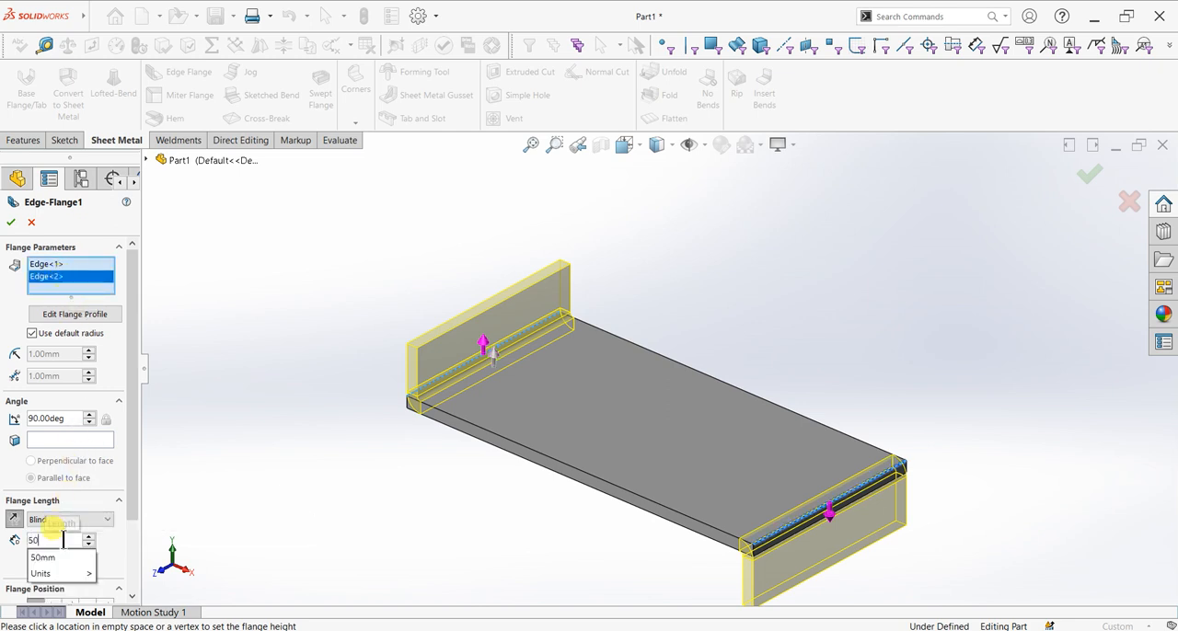
{"action": "key", "text": "Return"}
{"action": "left_click", "coordinate": [10, 222]}
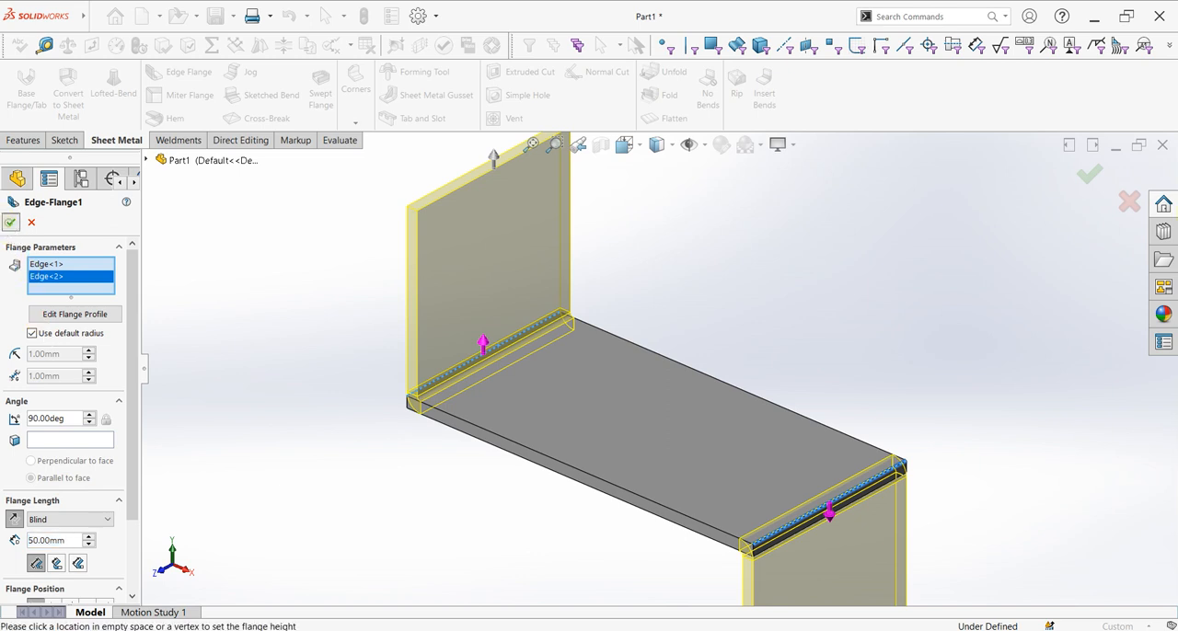
Set up a 30 mm edge flange on the upright flange's rear vertical edge, pointing along the base plate
{"action": "scroll", "coordinate": [709, 473], "scroll_direction": "up", "scroll_amount": 3}
{"action": "middle_click_drag", "start_coordinate": [709, 473], "coordinate": [783, 470]}
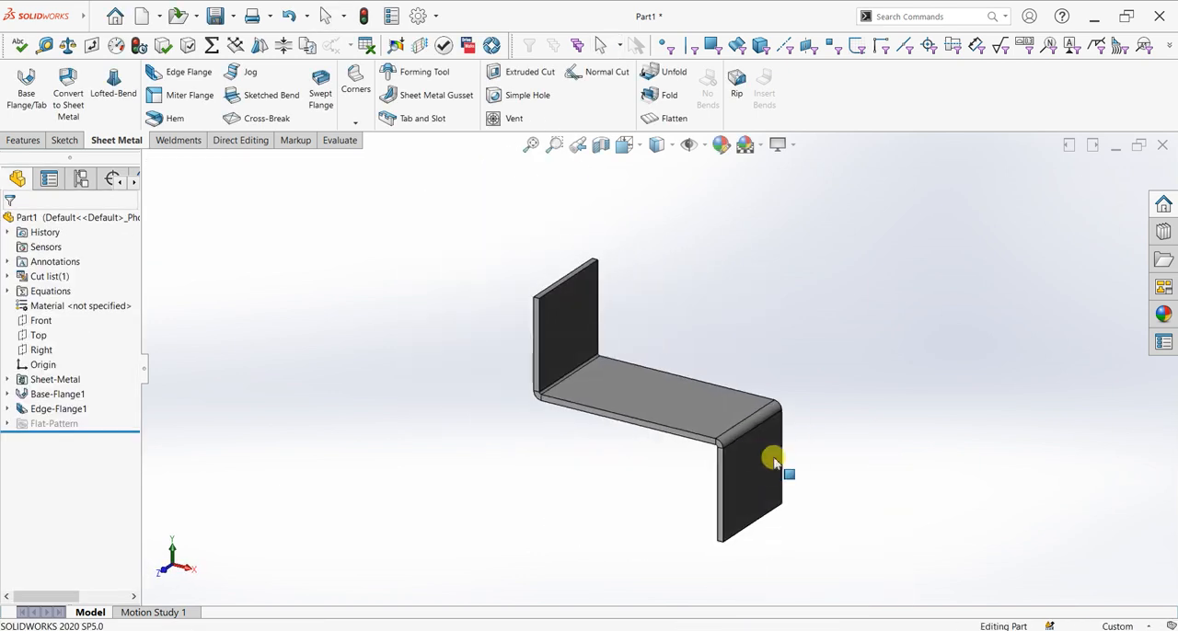
{"action": "scroll", "coordinate": [831, 391], "scroll_direction": "down", "scroll_amount": 3}
{"action": "scroll", "coordinate": [819, 391], "scroll_direction": "up", "scroll_amount": 2}
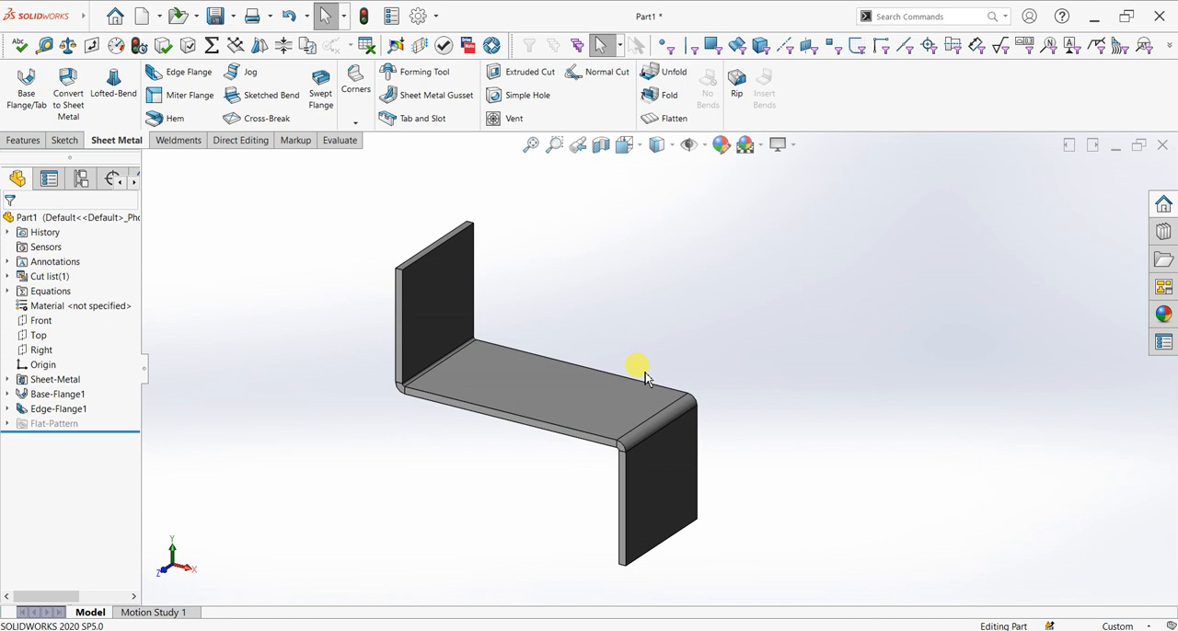
{"action": "scroll", "coordinate": [469, 255], "scroll_direction": "down", "scroll_amount": 3}
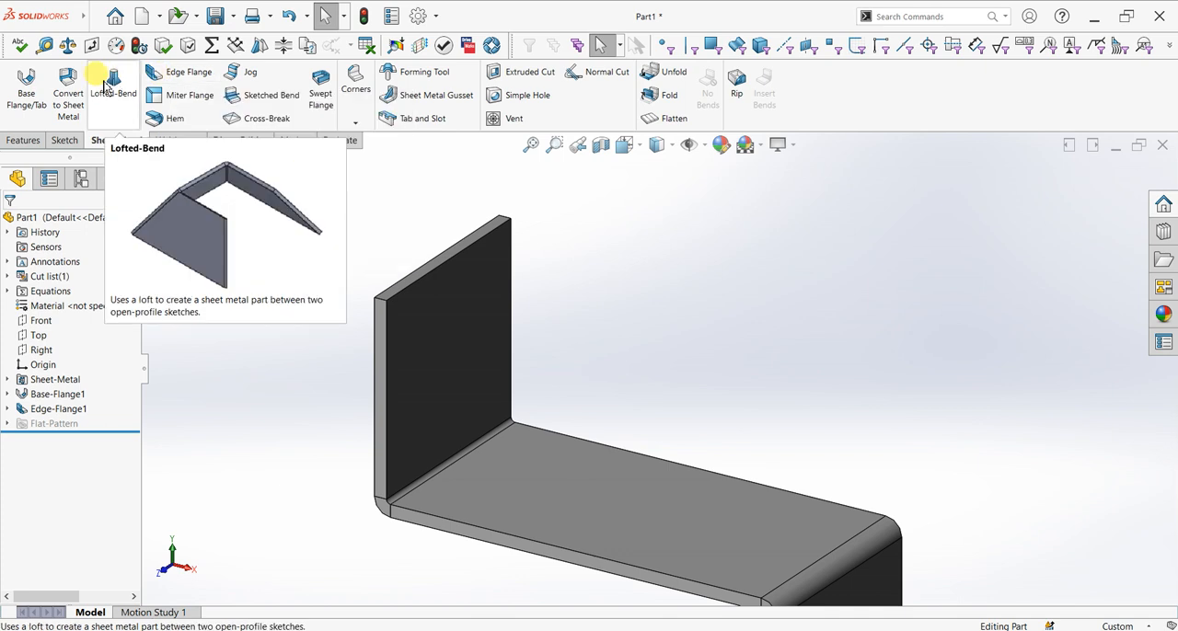
{"action": "left_click", "coordinate": [161, 78]}
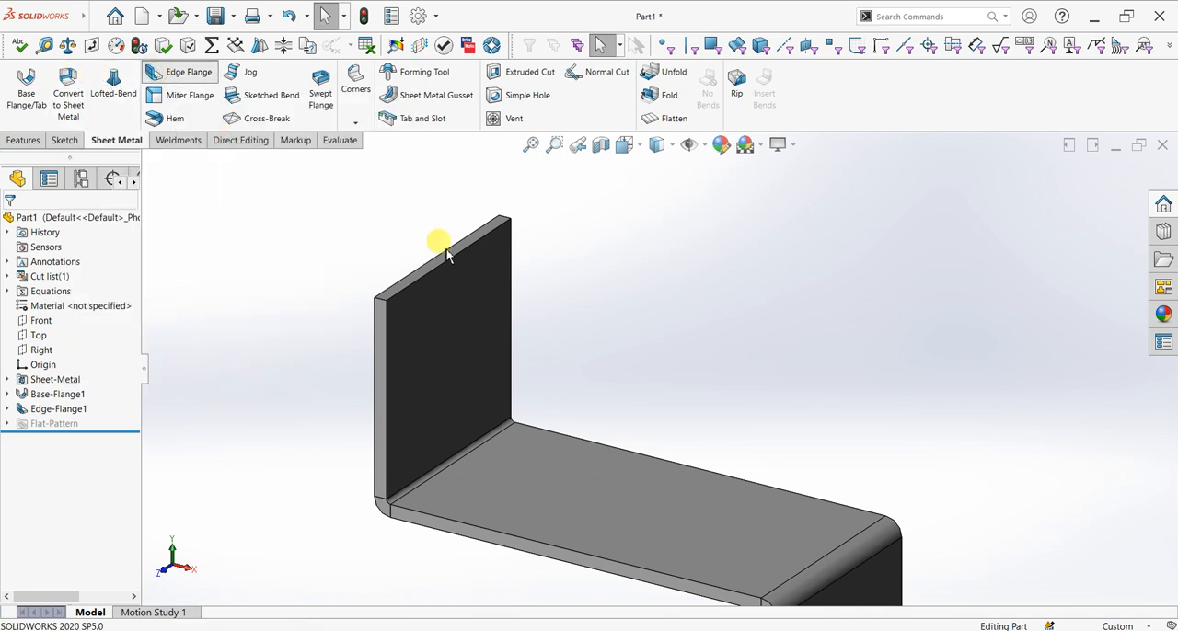
{"action": "left_click", "coordinate": [510, 280]}
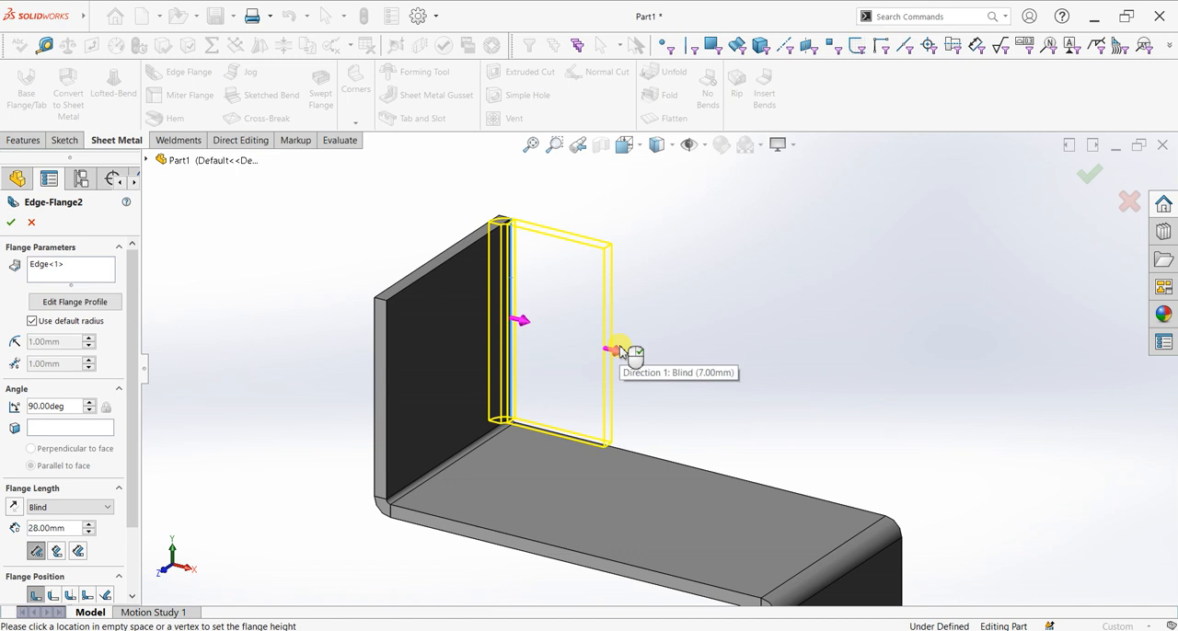
{"action": "left_click", "coordinate": [620, 352]}
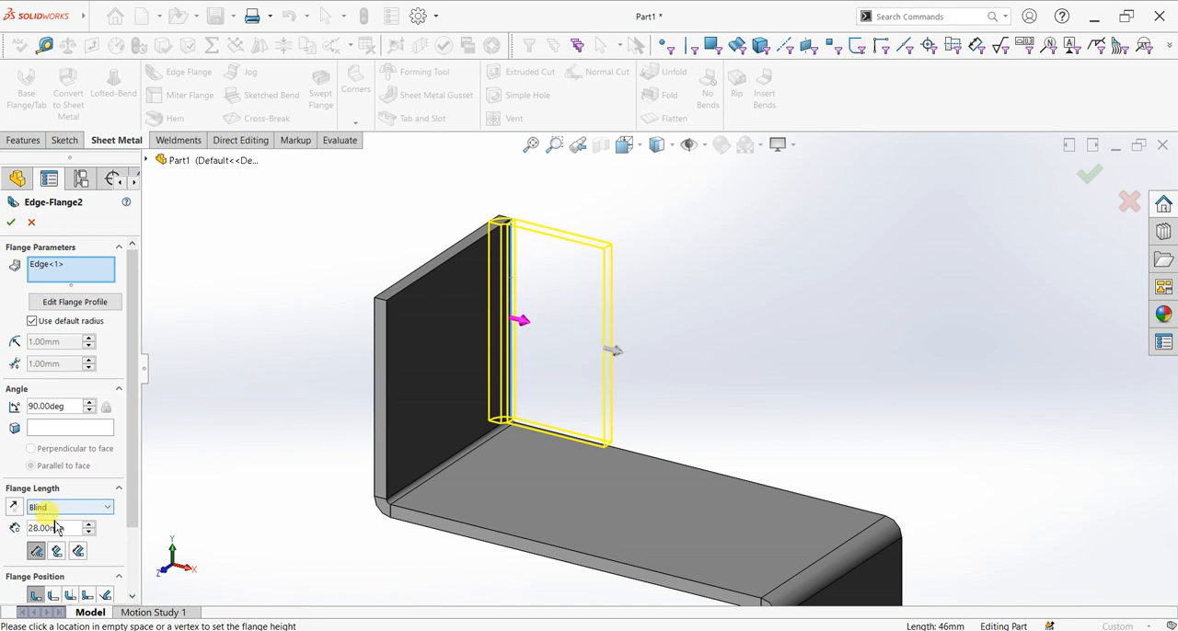
{"action": "type", "text": "30"}
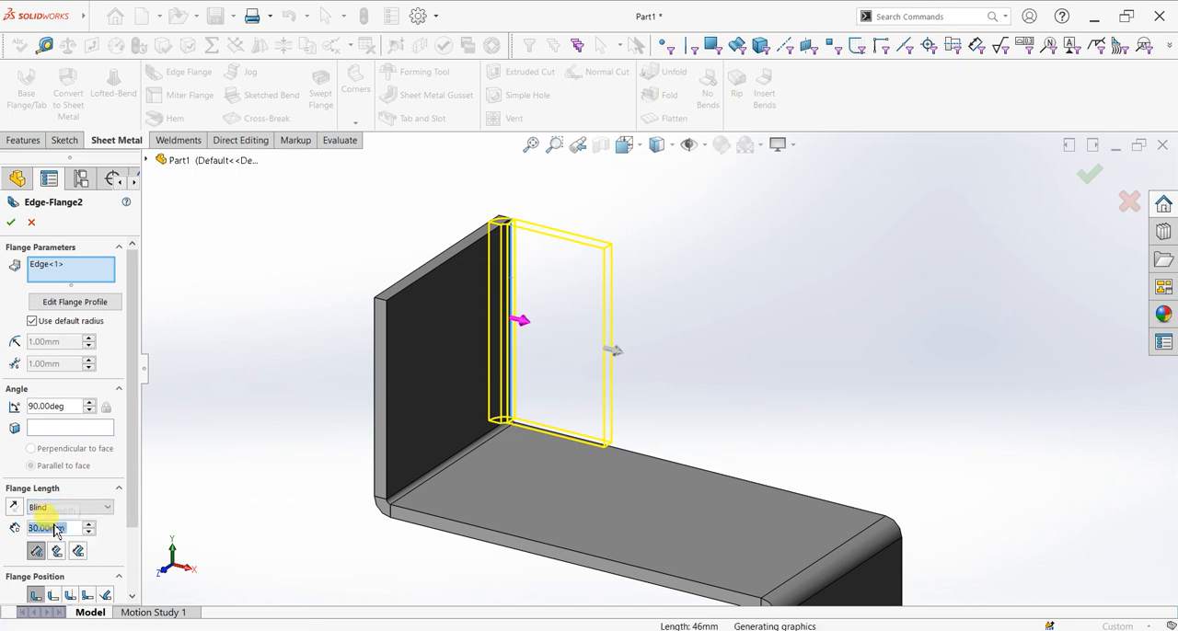
{"action": "key", "text": "Return"}
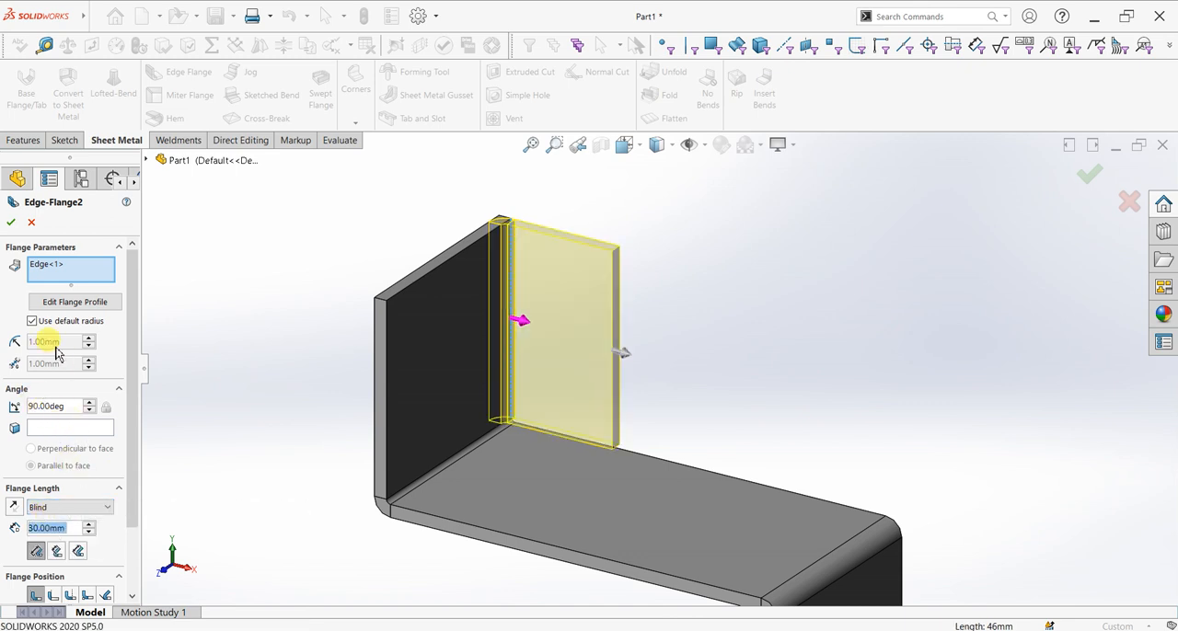
Edit the flange profile and raise its lower line to about 21 mm above the base plate
{"action": "left_click", "coordinate": [54, 302]}
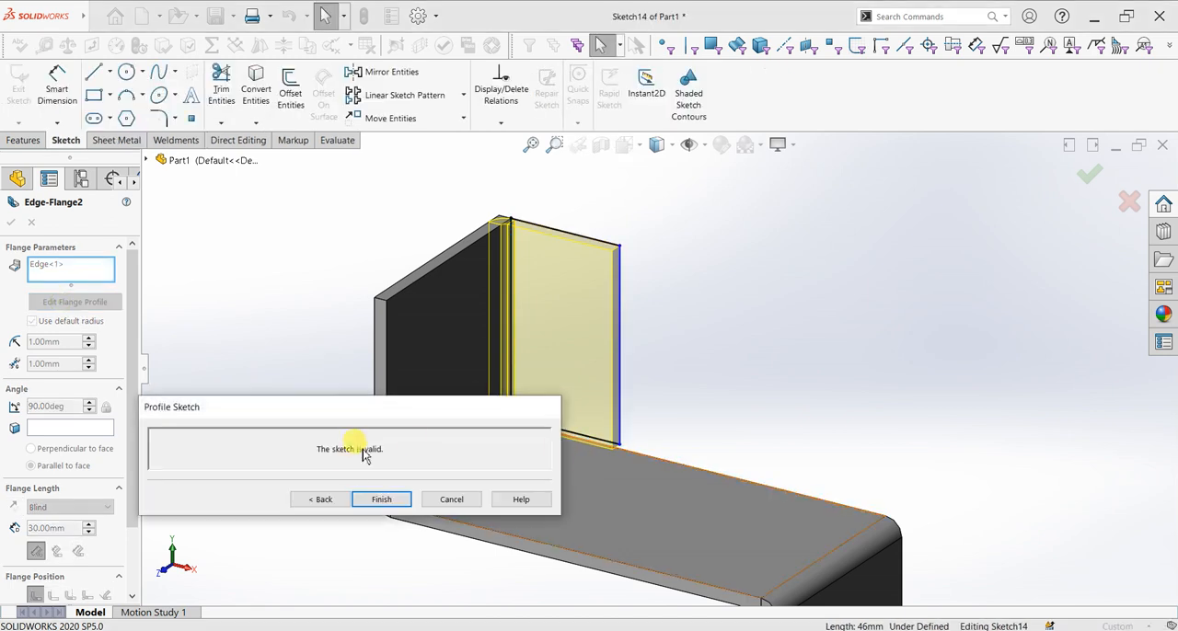
{"action": "mouse_move", "coordinate": [482, 411]}
{"action": "left_mouse_down"}
{"action": "mouse_move", "coordinate": [794, 337]}
{"action": "mouse_move", "coordinate": [1034, 203]}
{"action": "left_mouse_up"}
{"action": "scroll", "coordinate": [623, 409], "scroll_direction": "down", "scroll_amount": 3}
{"action": "left_click_drag", "start_coordinate": [578, 393], "coordinate": [576, 266]}
{"action": "scroll", "coordinate": [708, 337], "scroll_direction": "up", "scroll_amount": 2}
{"action": "scroll", "coordinate": [709, 337], "scroll_direction": "up", "scroll_amount": 2}
{"action": "mouse_move", "coordinate": [722, 409]}
{"action": "middle_mouse_down"}
{"action": "mouse_move", "coordinate": [623, 384]}
{"action": "mouse_move", "coordinate": [639, 402]}
{"action": "mouse_move", "coordinate": [834, 380]}
{"action": "mouse_move", "coordinate": [747, 372]}
{"action": "mouse_move", "coordinate": [181, 190]}
{"action": "middle_mouse_up"}
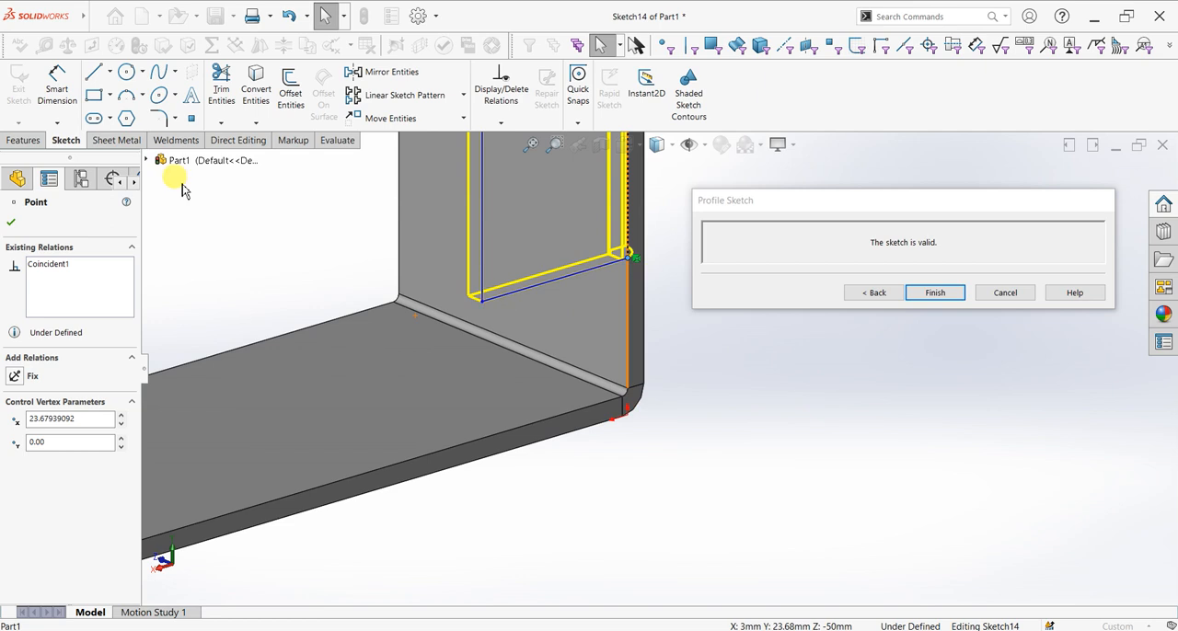
Dimension the profile's lower line 30 mm from the base plate's top edge and finish the edge flange
{"action": "left_click", "coordinate": [50, 94]}
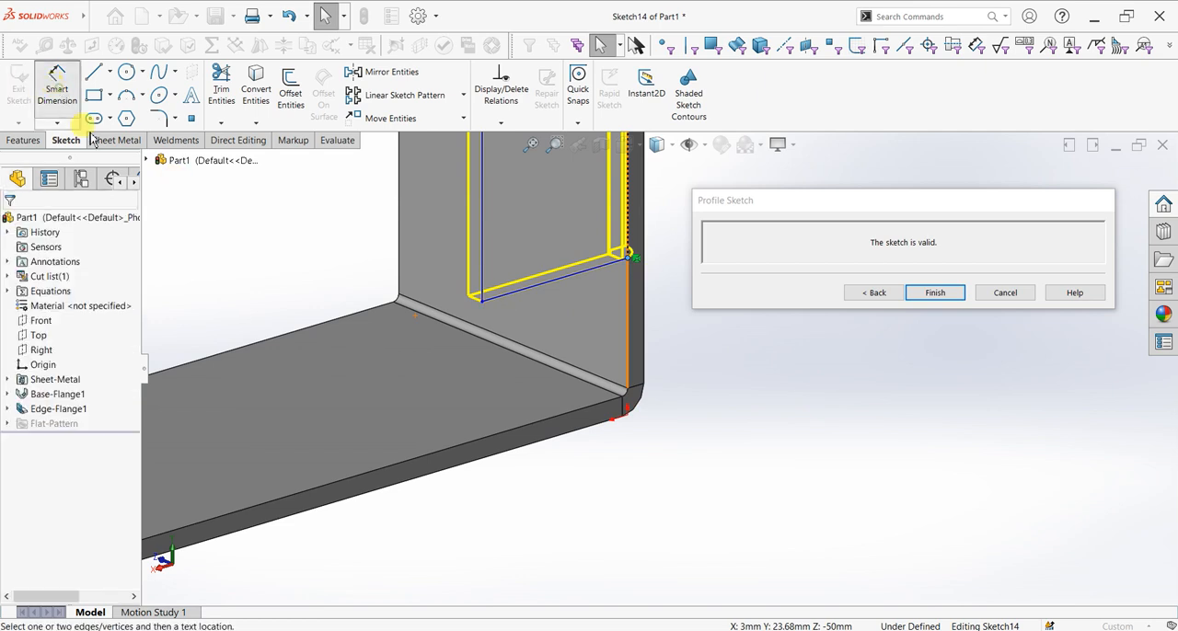
{"action": "left_click", "coordinate": [565, 386]}
{"action": "left_click", "coordinate": [572, 417]}
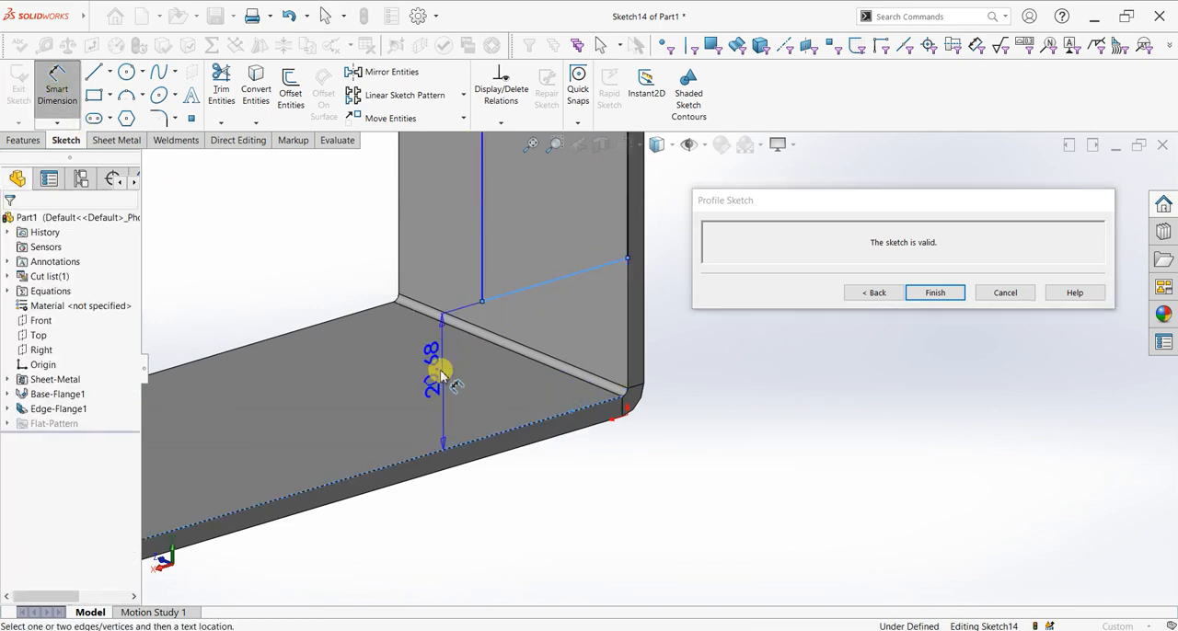
{"action": "left_click", "coordinate": [433, 381]}
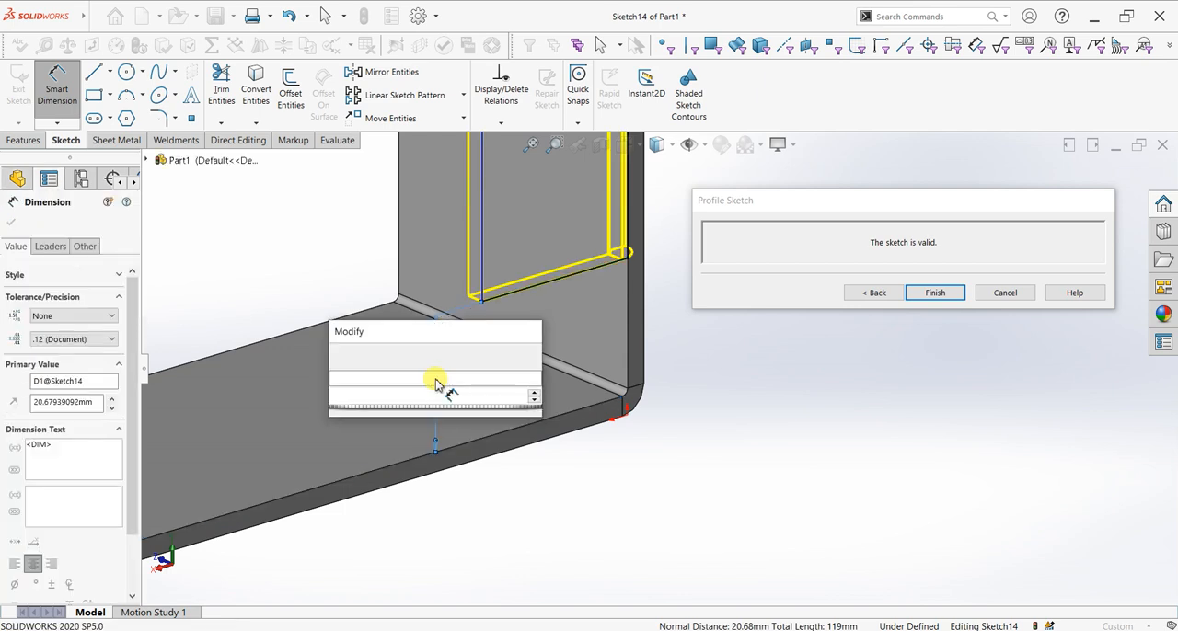
{"action": "key", "text": "Return"}
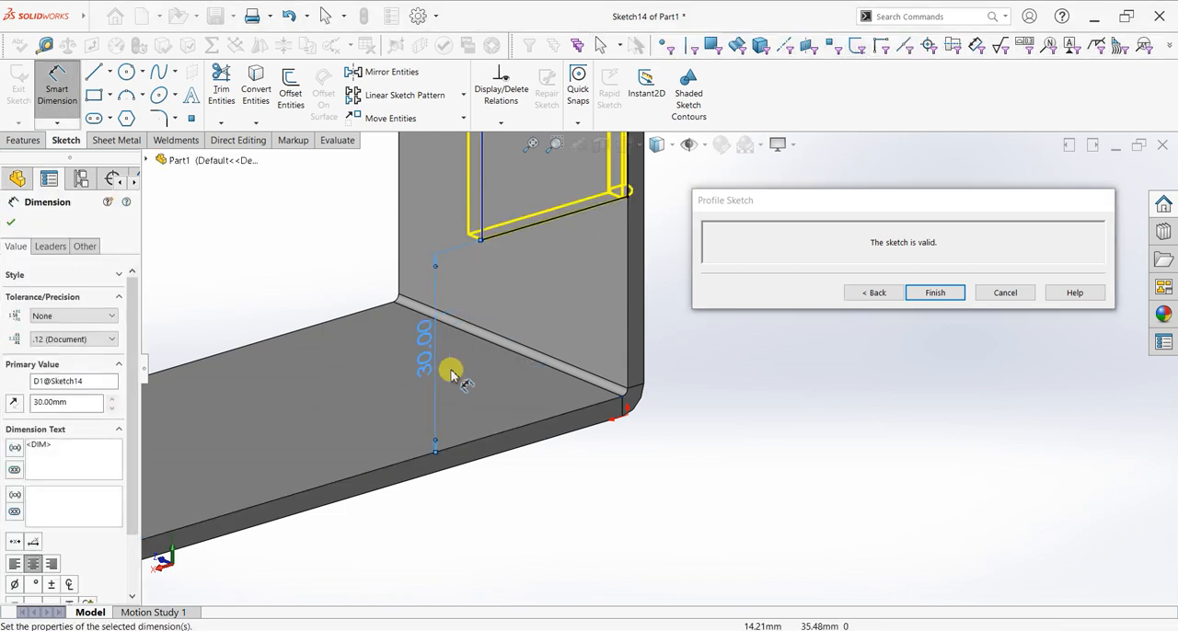
{"action": "scroll", "coordinate": [457, 379], "scroll_direction": "up", "scroll_amount": 5}
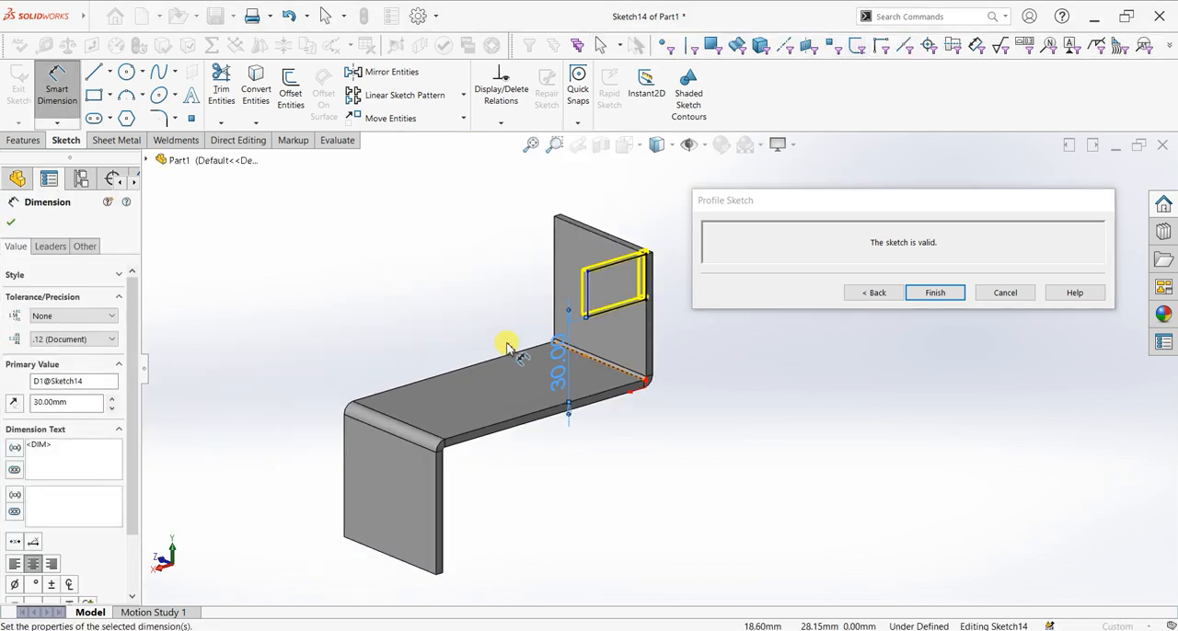
{"action": "left_click", "coordinate": [14, 223]}
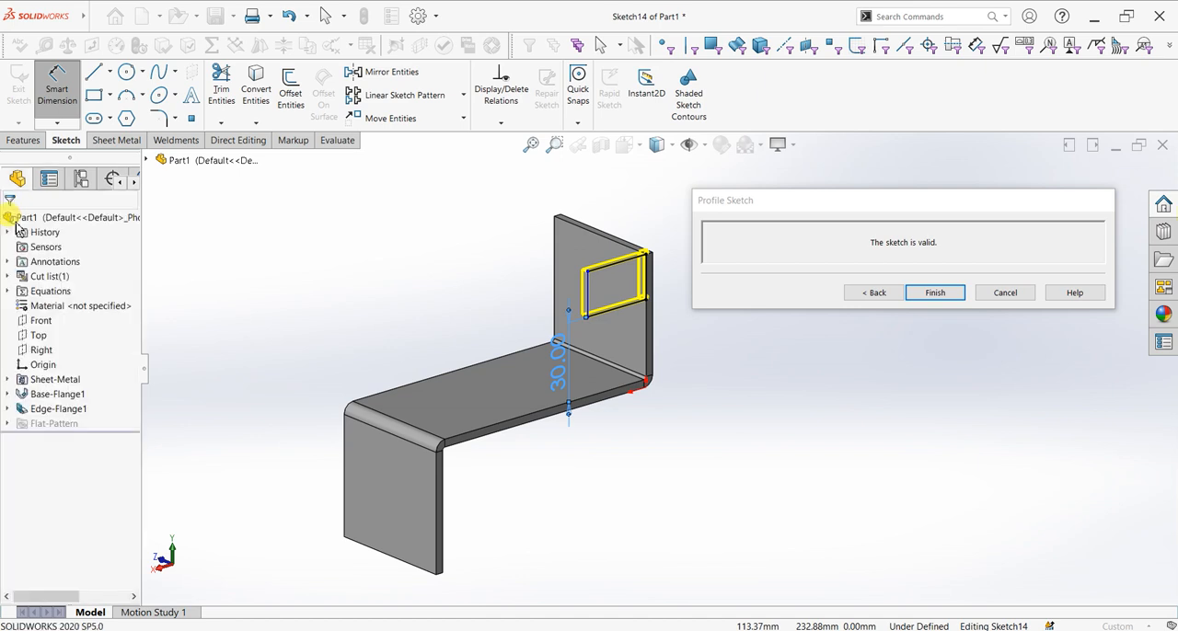
{"action": "left_click", "coordinate": [929, 302]}
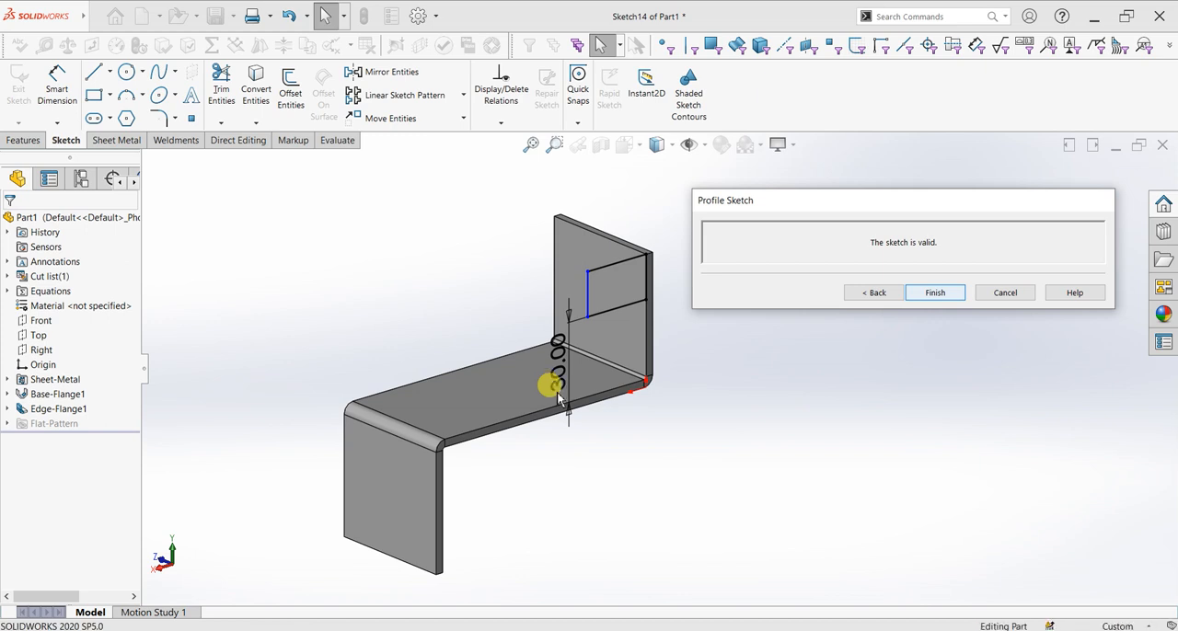
Create a 50 mm edge flange along the full front vertical edge of the upright flange, pointing along the base plate
{"action": "mouse_move", "coordinate": [558, 394]}
{"action": "middle_mouse_down"}
{"action": "mouse_move", "coordinate": [743, 361]}
{"action": "mouse_move", "coordinate": [523, 371]}
{"action": "mouse_move", "coordinate": [512, 473]}
{"action": "mouse_move", "coordinate": [586, 455]}
{"action": "middle_mouse_up"}
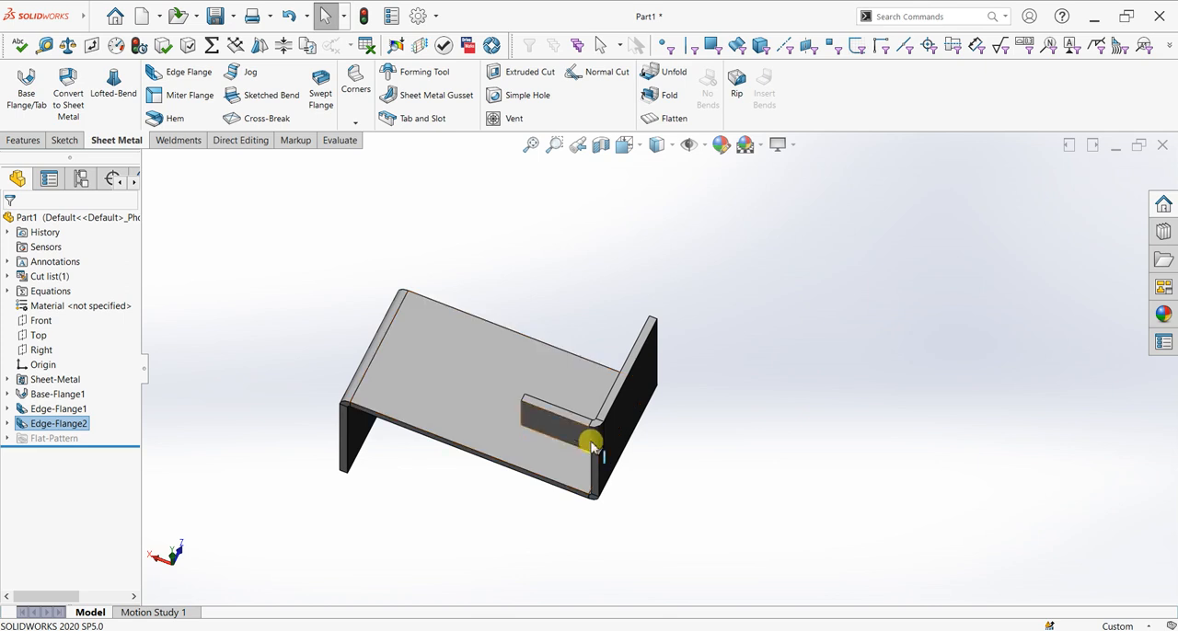
{"action": "scroll", "coordinate": [586, 454], "scroll_direction": "down", "scroll_amount": 5}
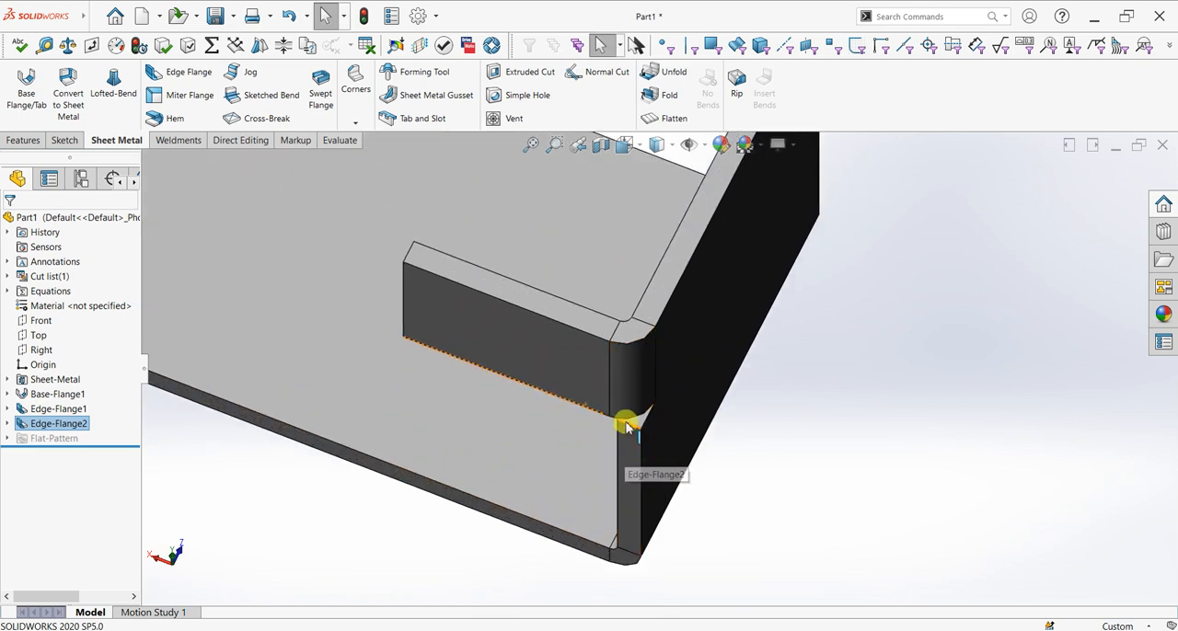
{"action": "scroll", "coordinate": [636, 399], "scroll_direction": "up", "scroll_amount": 4}
{"action": "middle_click_drag", "start_coordinate": [655, 434], "coordinate": [822, 341]}
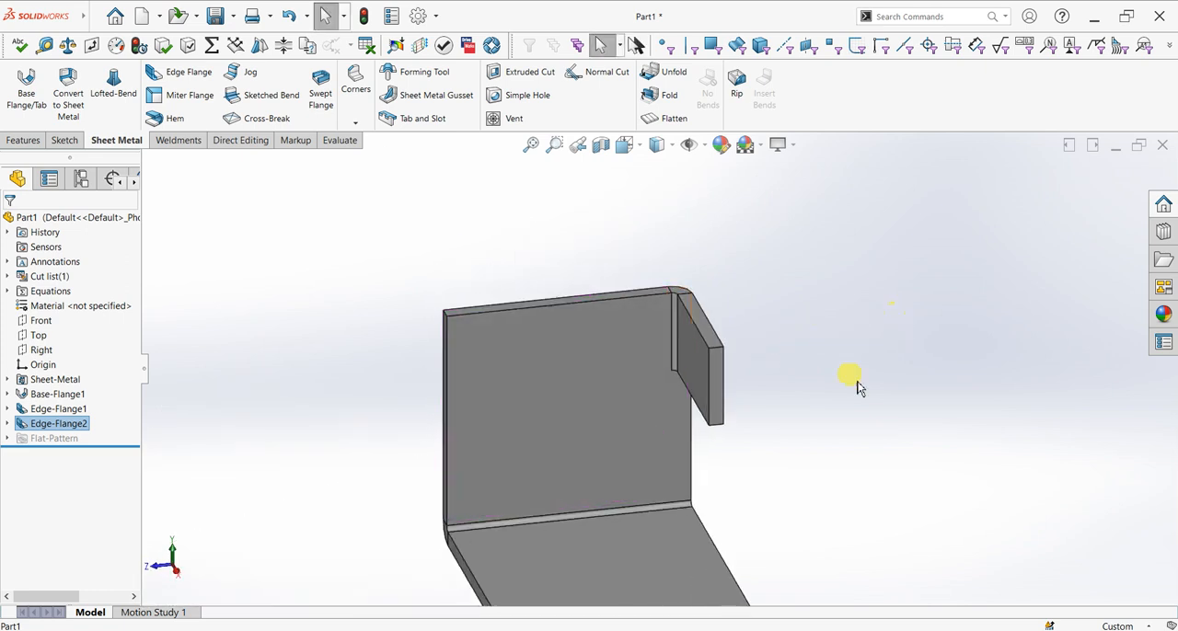
{"action": "scroll", "coordinate": [785, 448], "scroll_direction": "up", "scroll_amount": 3}
{"action": "middle_click_drag", "start_coordinate": [821, 469], "coordinate": [896, 439]}
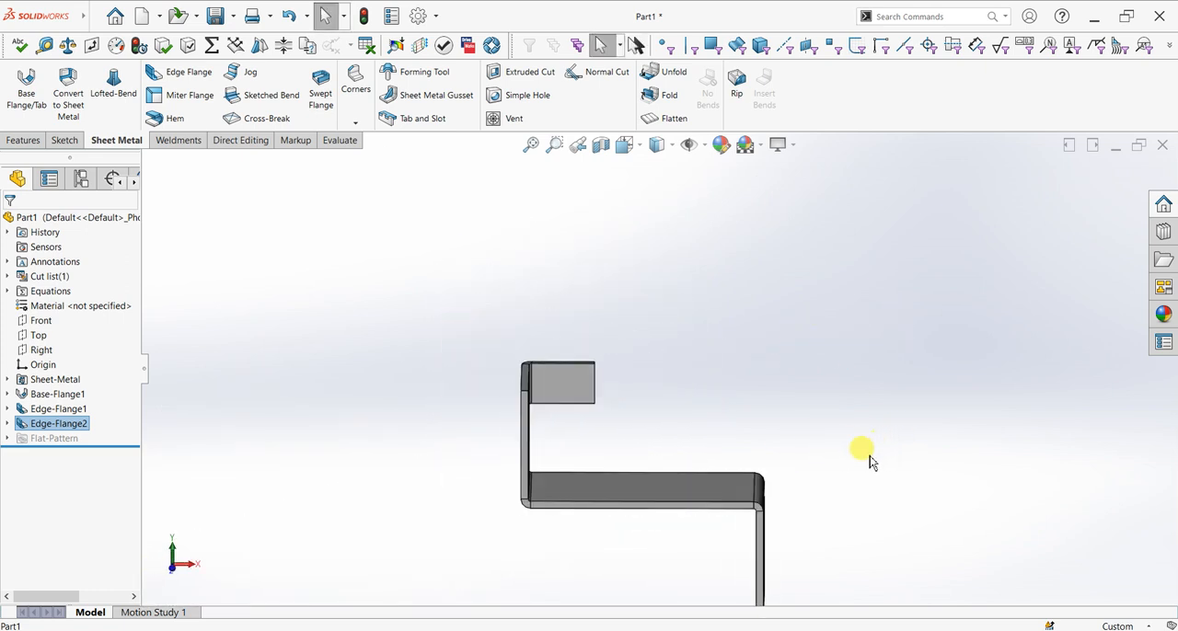
{"action": "scroll", "coordinate": [577, 387], "scroll_direction": "down", "scroll_amount": 2}
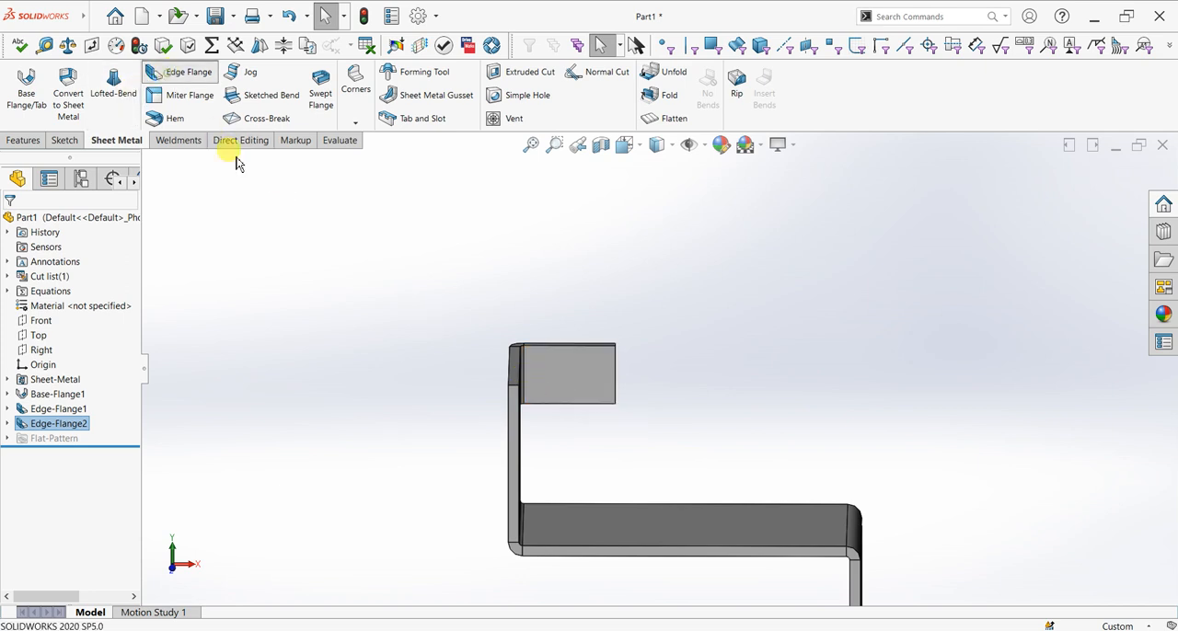
{"action": "left_click", "coordinate": [516, 406]}
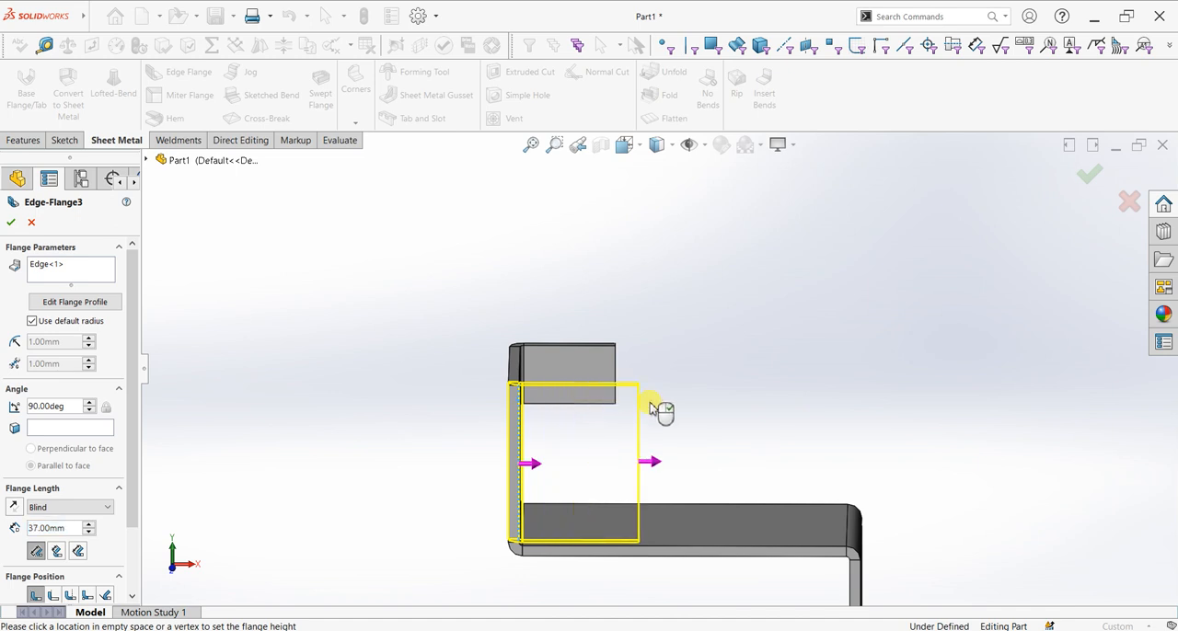
{"action": "left_click", "coordinate": [661, 408]}
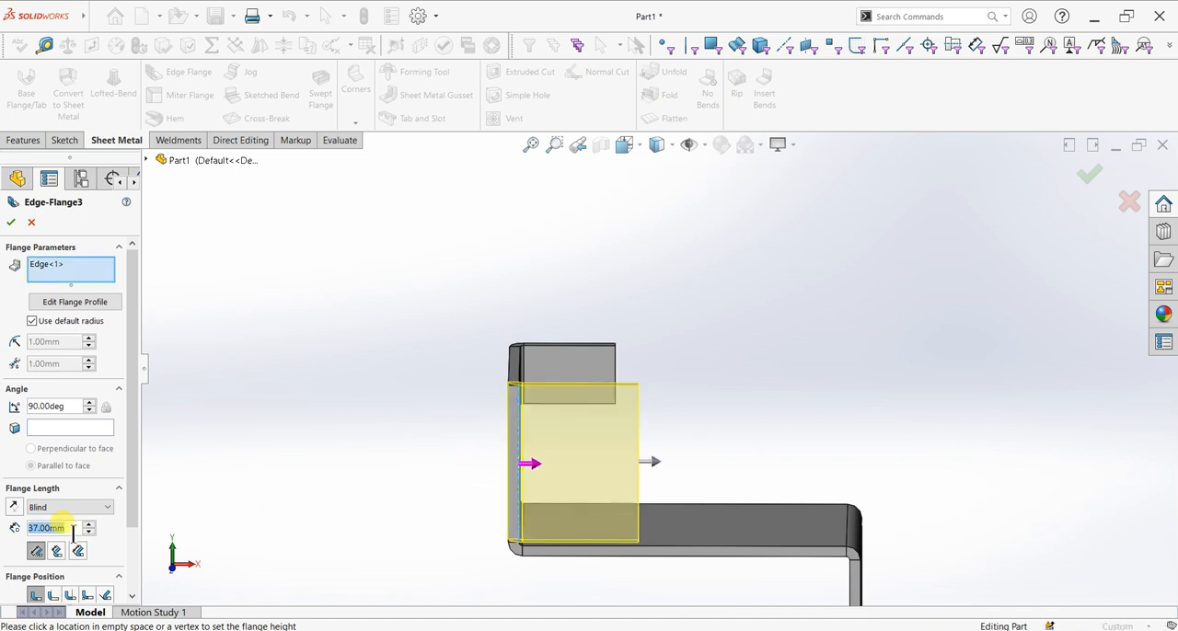
{"action": "type", "text": "50"}
{"action": "key", "text": "Return"}
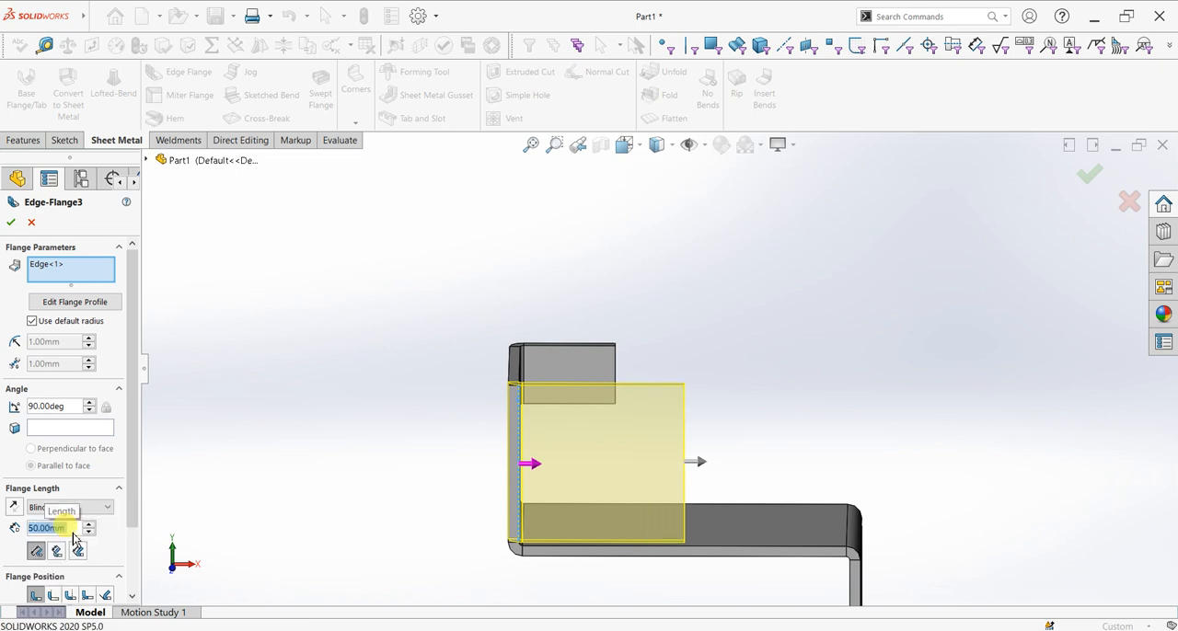
{"action": "left_click", "coordinate": [76, 306]}
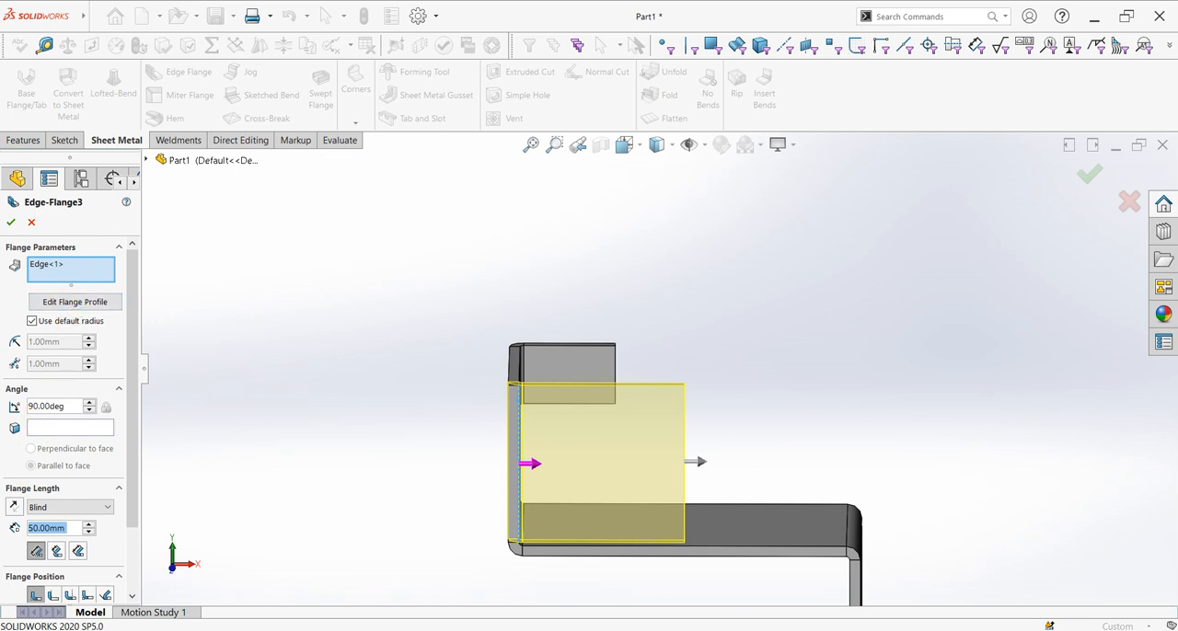
{"action": "left_click", "coordinate": [10, 224]}
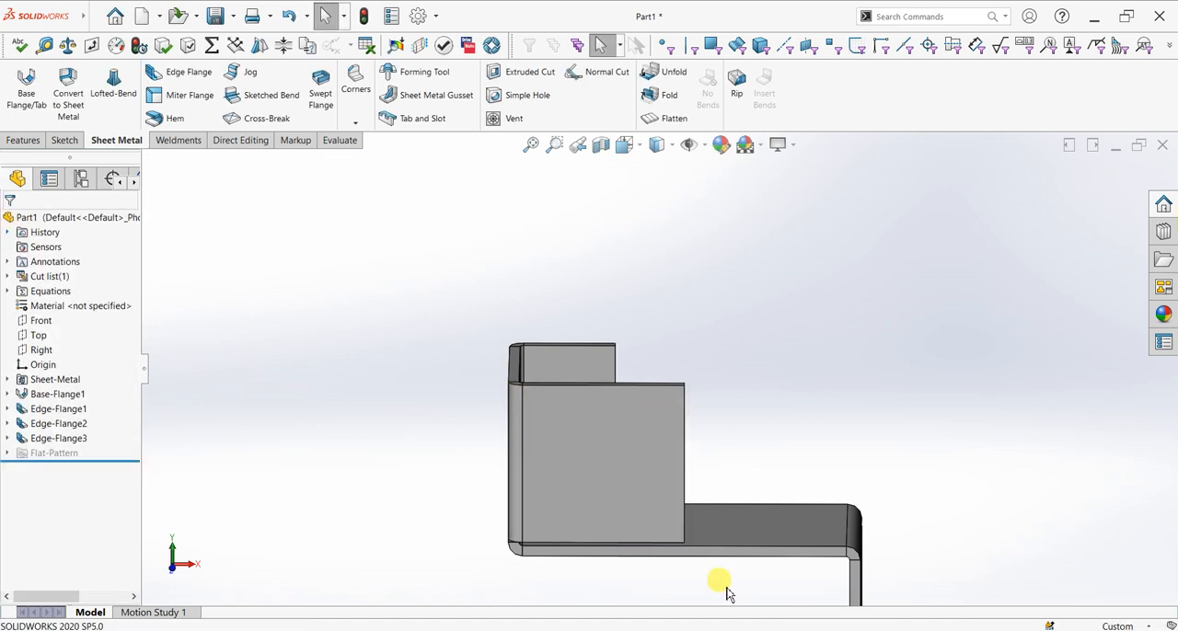
Start a chamfer-type Break Corner on the upper free corner of the full-height side flange
{"action": "scroll", "coordinate": [780, 509], "scroll_direction": "up", "scroll_amount": 3}
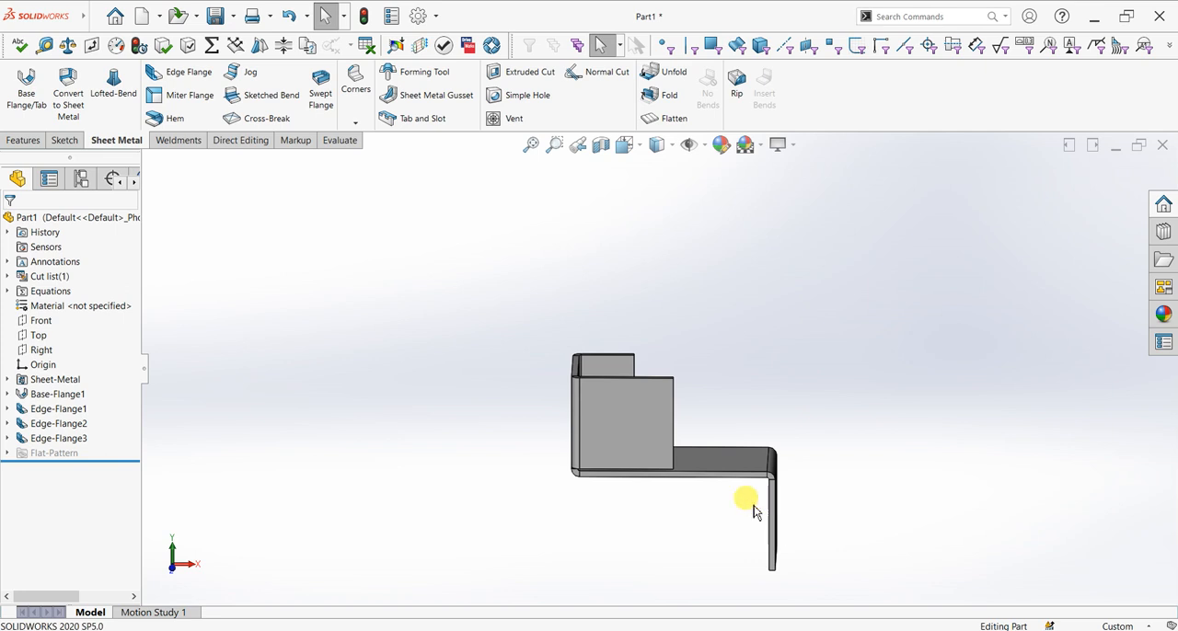
{"action": "middle_click_drag", "start_coordinate": [901, 500], "coordinate": [688, 543]}
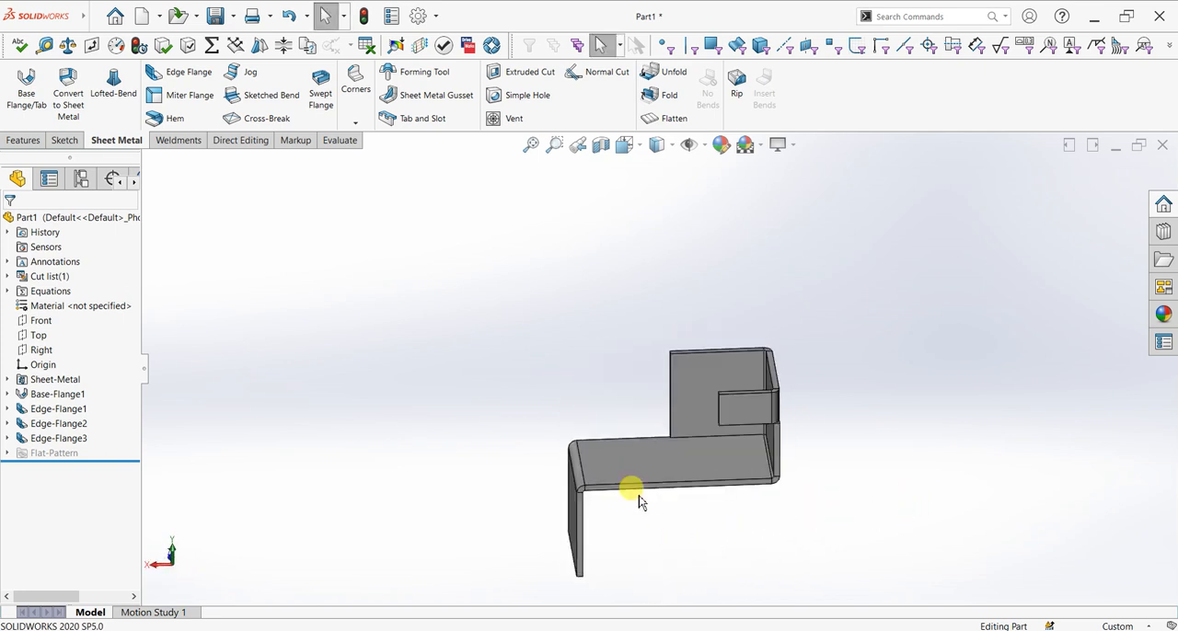
{"action": "scroll", "coordinate": [633, 497], "scroll_direction": "down", "scroll_amount": 3}
{"action": "key", "text": "ctrl+7"}
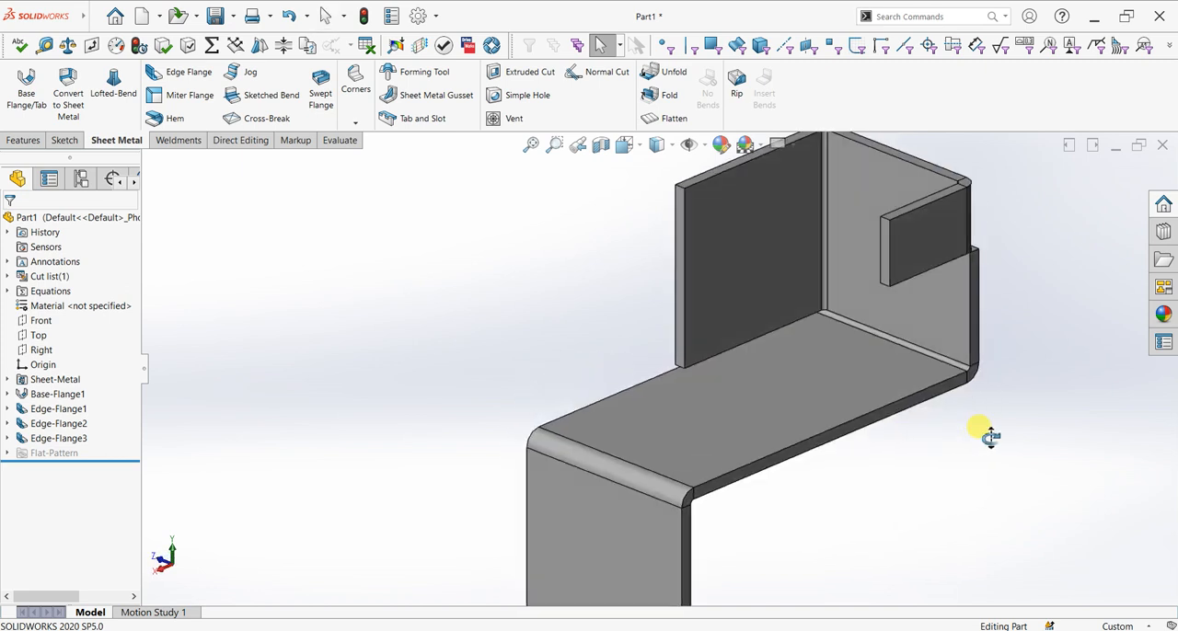
{"action": "left_click", "coordinate": [354, 108]}
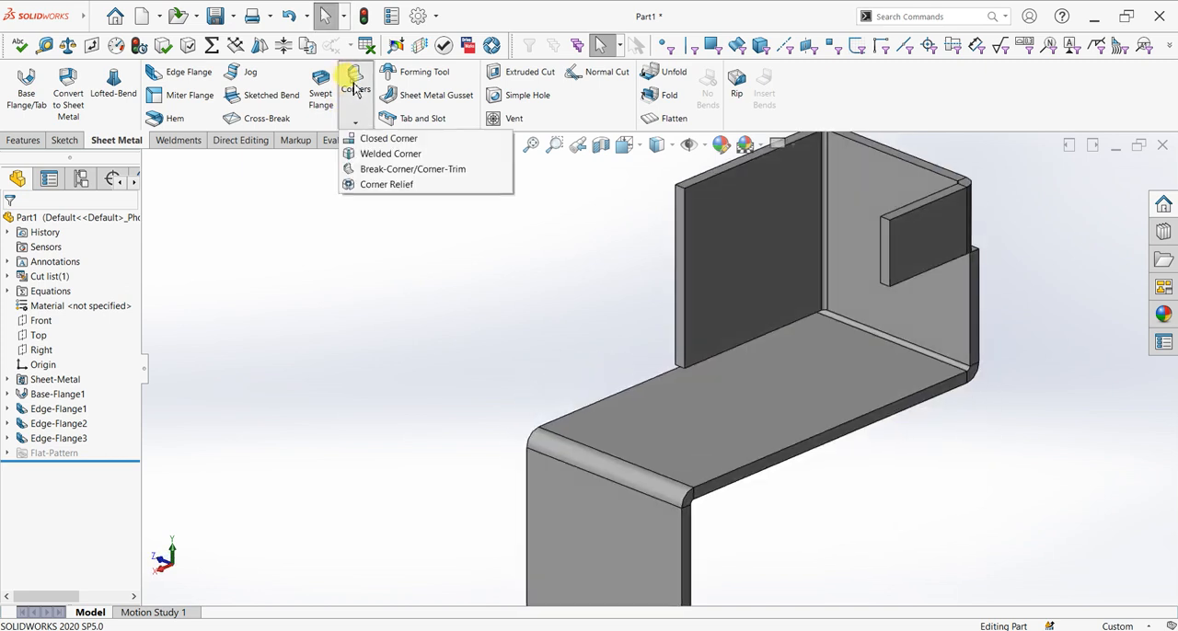
{"action": "left_click", "coordinate": [679, 188]}
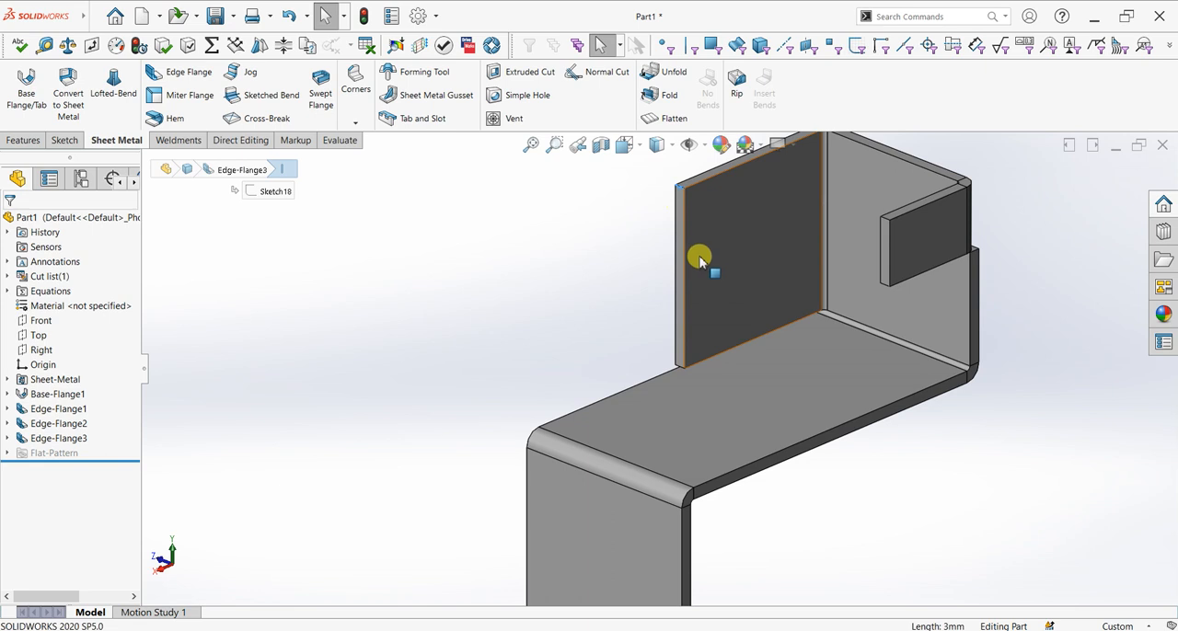
{"action": "left_click", "coordinate": [355, 101]}
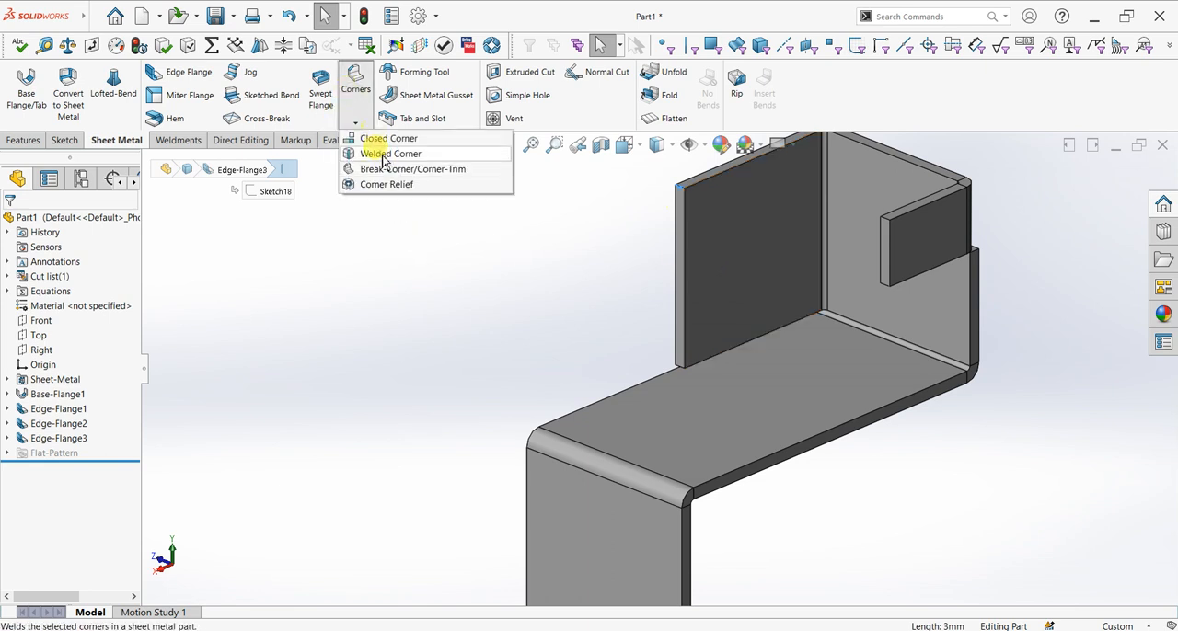
{"action": "left_click", "coordinate": [294, 215]}
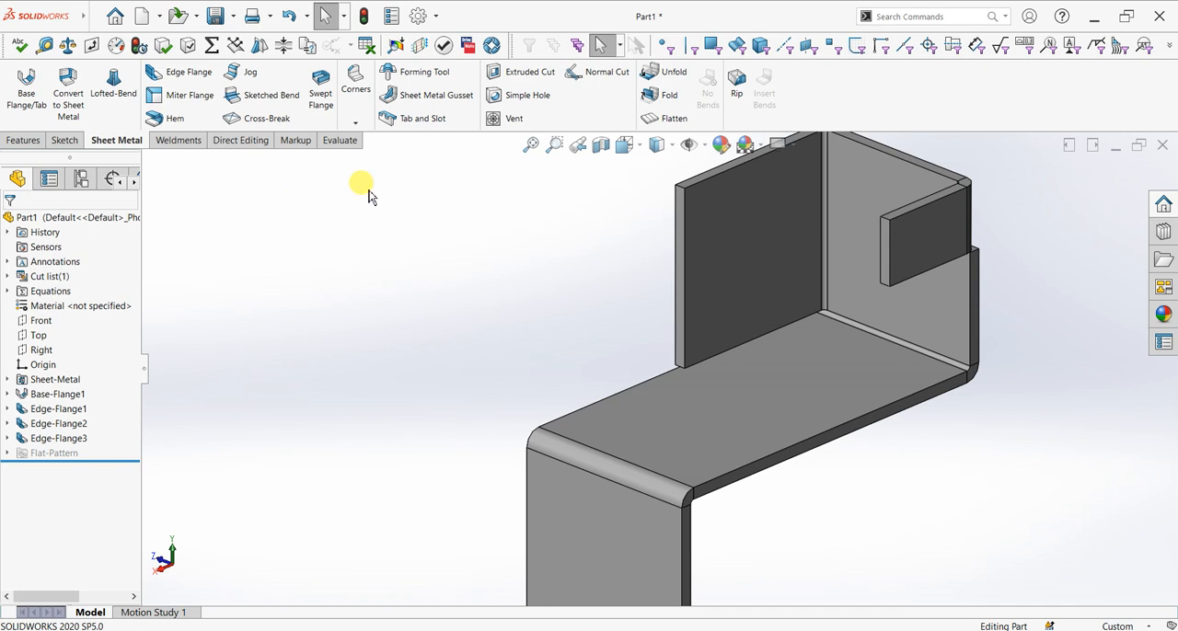
{"action": "left_click", "coordinate": [355, 118]}
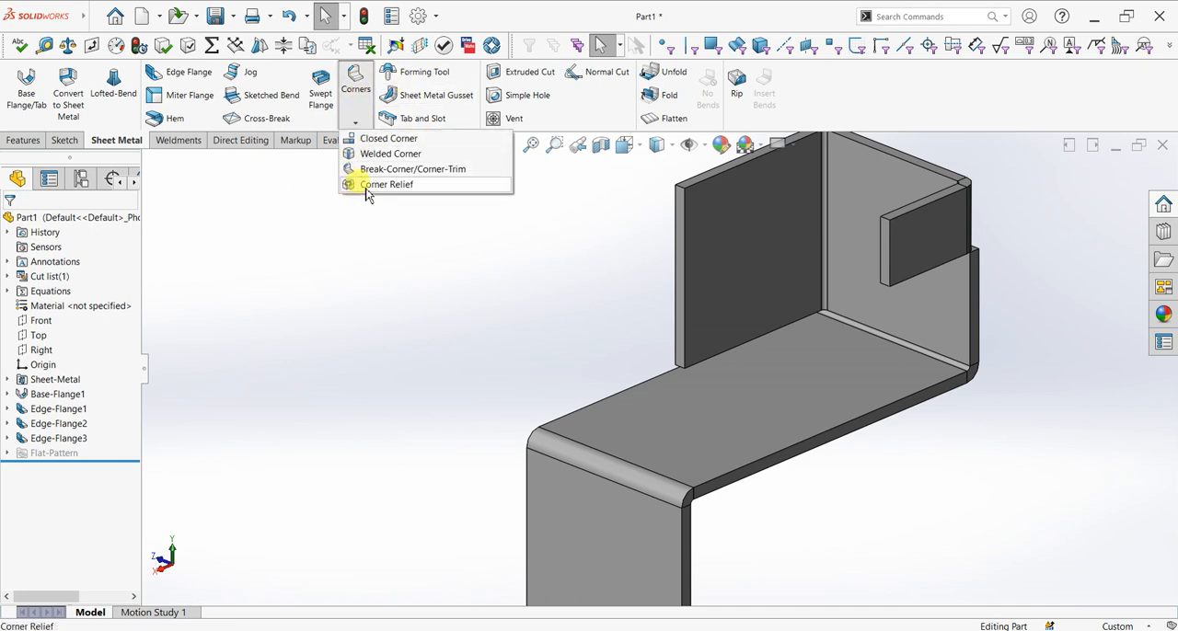
{"action": "left_click", "coordinate": [354, 169]}
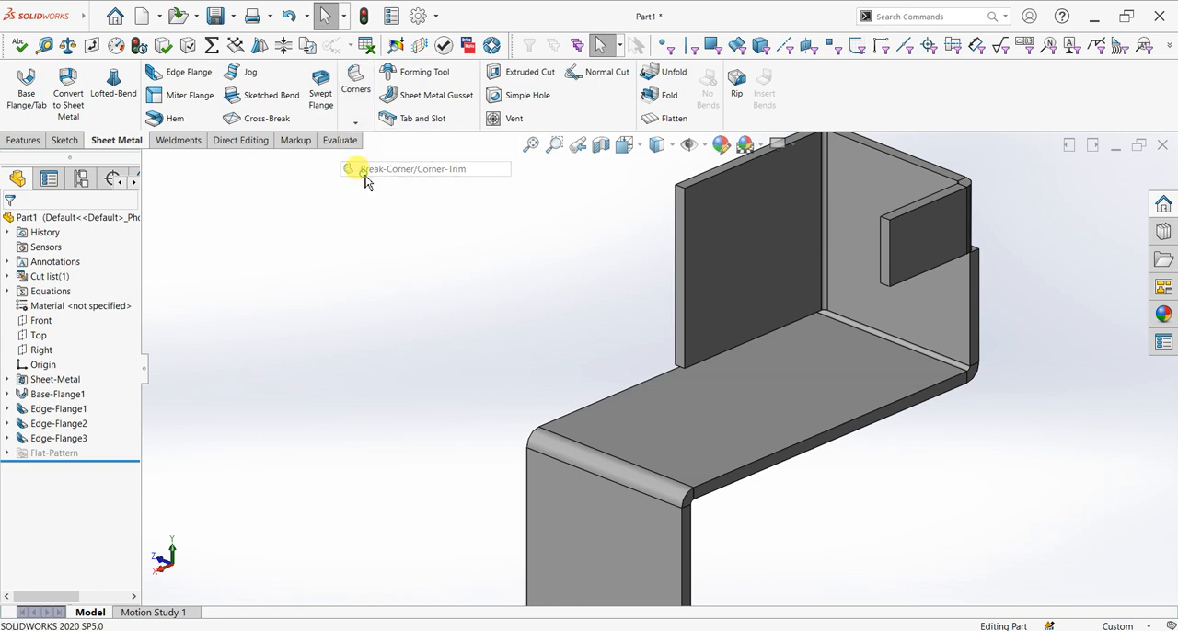
{"action": "left_click", "coordinate": [683, 194]}
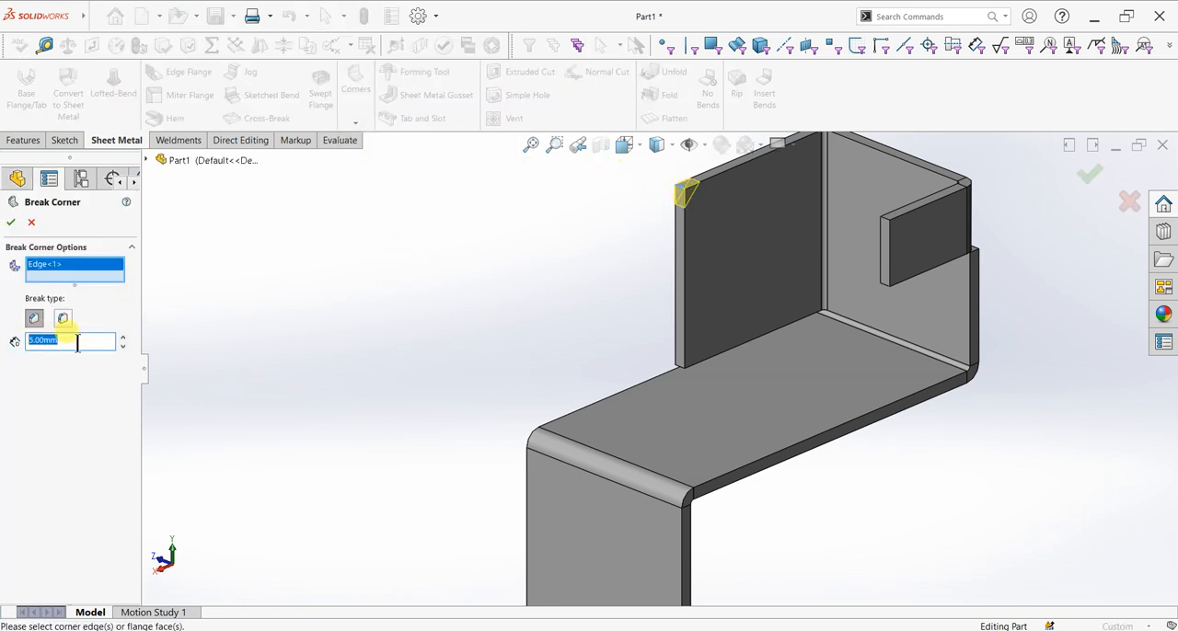
Set the corner chamfer distance to 20 mm and finish the break corner
{"action": "type", "text": "50"}
{"action": "key", "text": "Return"}
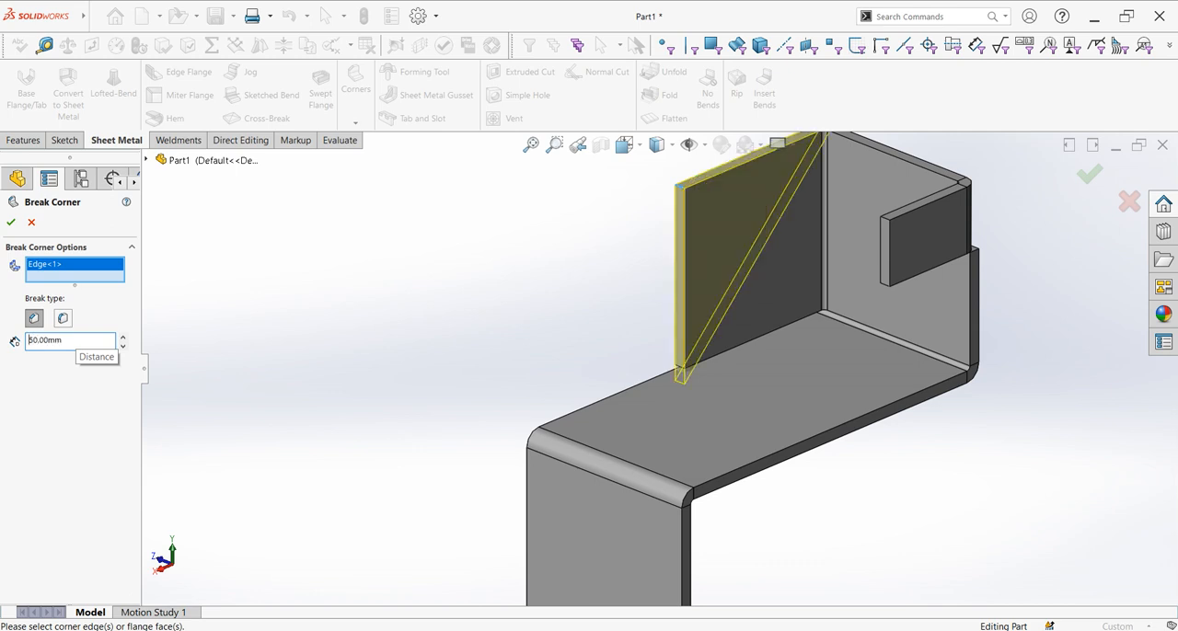
{"action": "double_click", "coordinate": [63, 341]}
{"action": "type", "text": "20"}
{"action": "key", "text": "Return"}
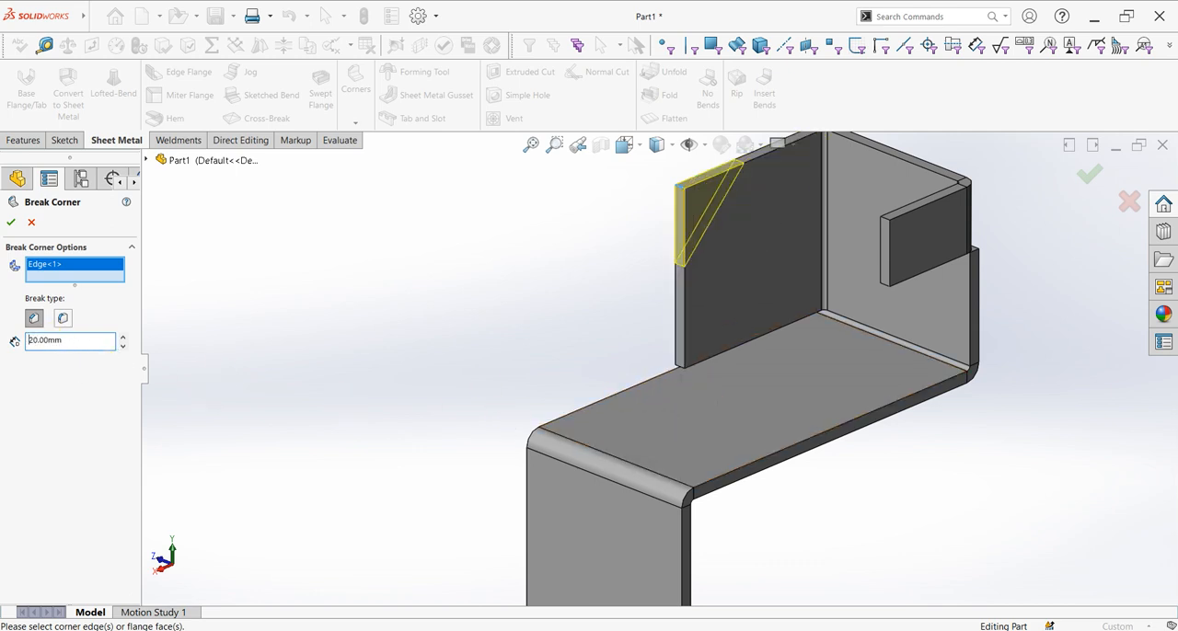
{"action": "left_click", "coordinate": [11, 222]}
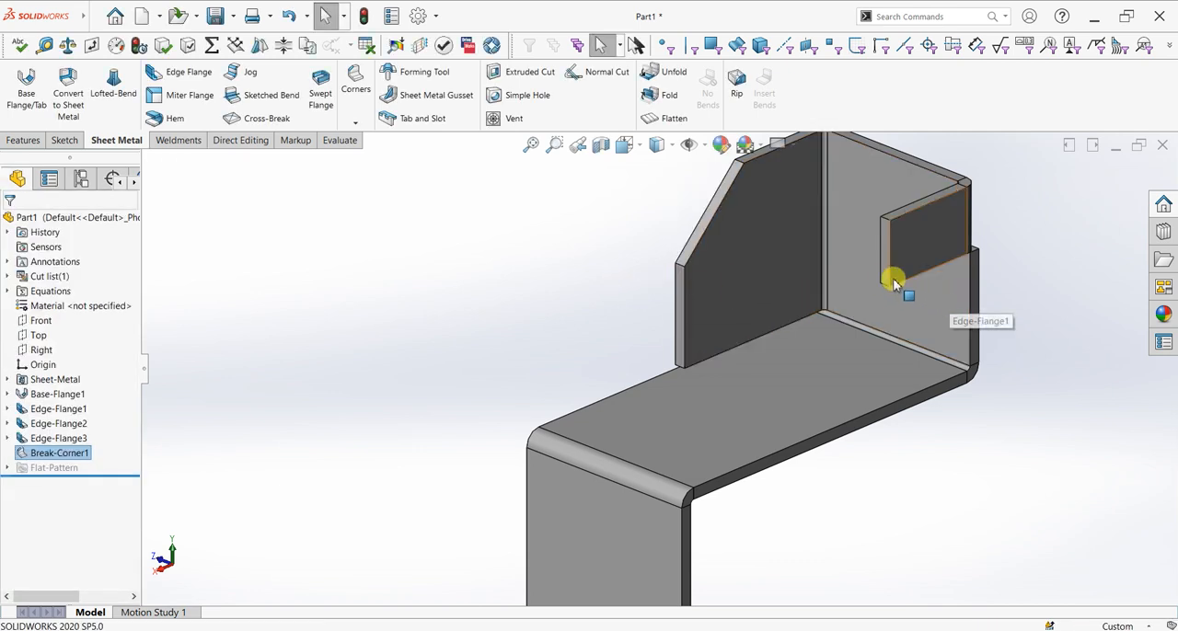
Set up an open hem with 10 mm length and 10 mm gap along the upright flange's top edge
{"action": "middle_click_drag", "start_coordinate": [832, 276], "coordinate": [764, 248]}
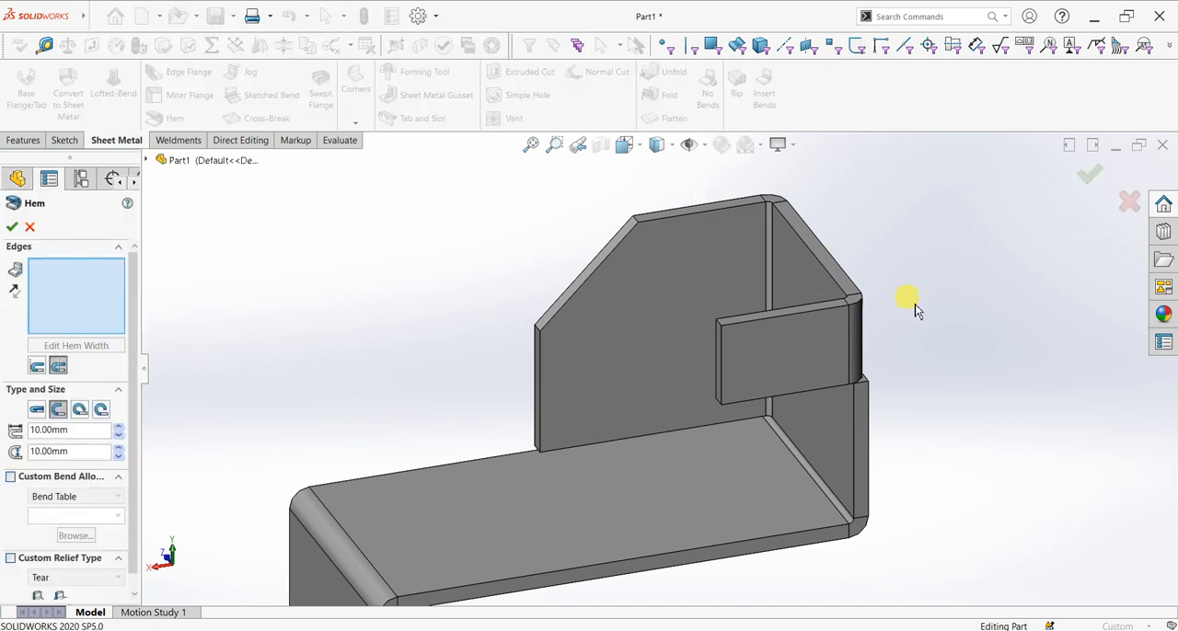
{"action": "left_click", "coordinate": [833, 281]}
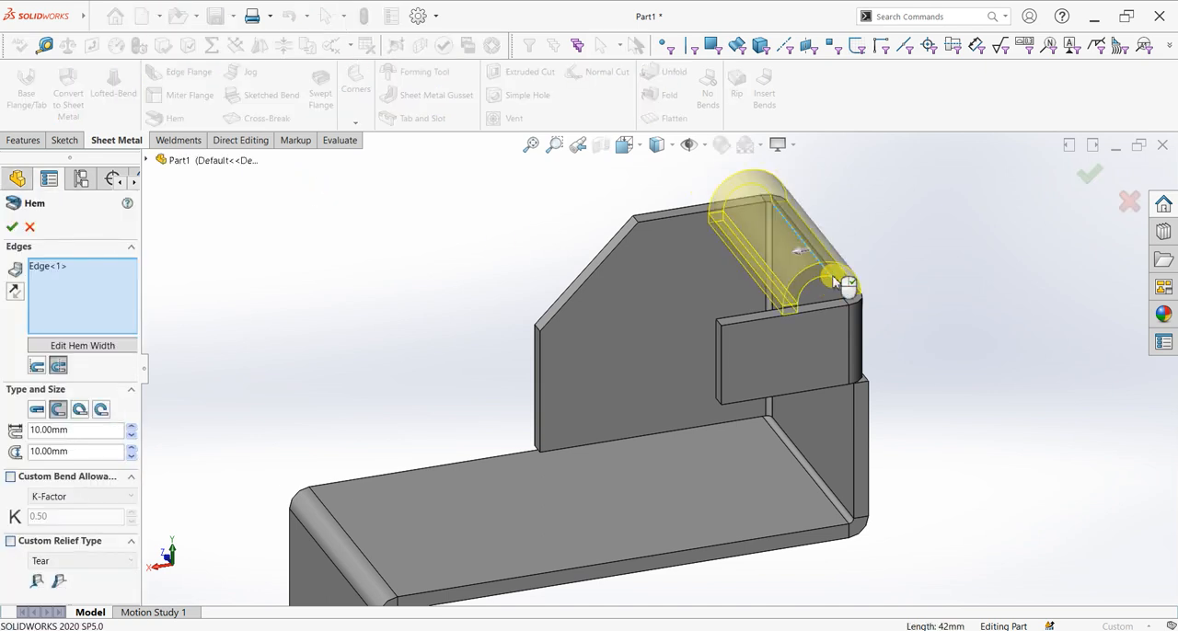
{"action": "left_click", "coordinate": [79, 409]}
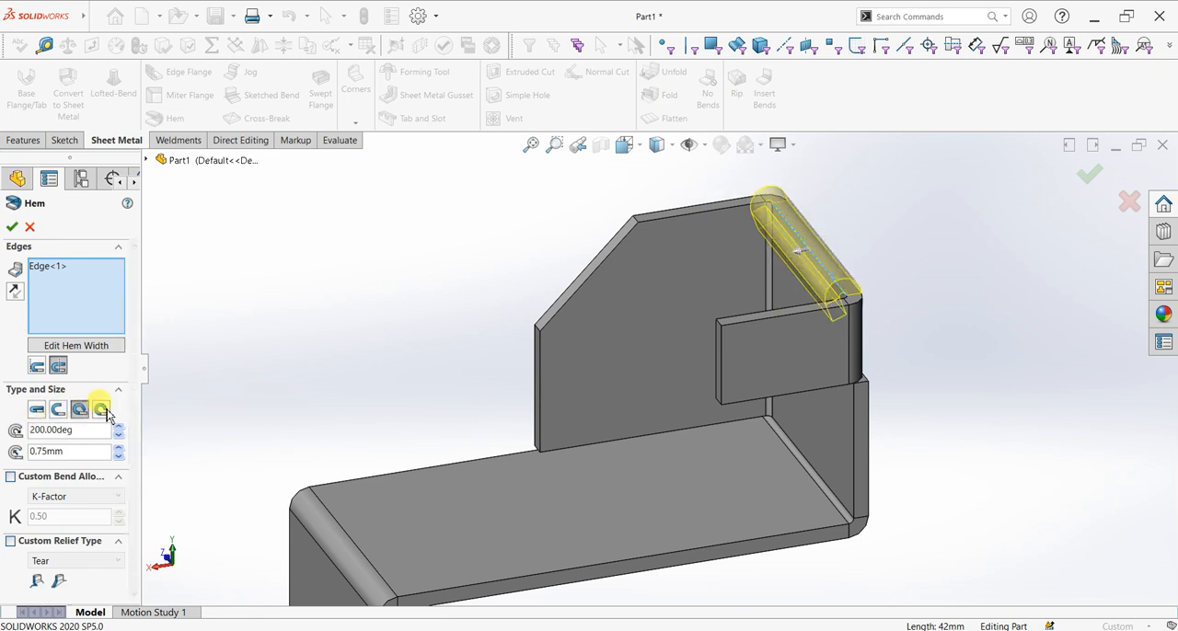
{"action": "left_click", "coordinate": [101, 410]}
{"action": "left_click", "coordinate": [43, 411]}
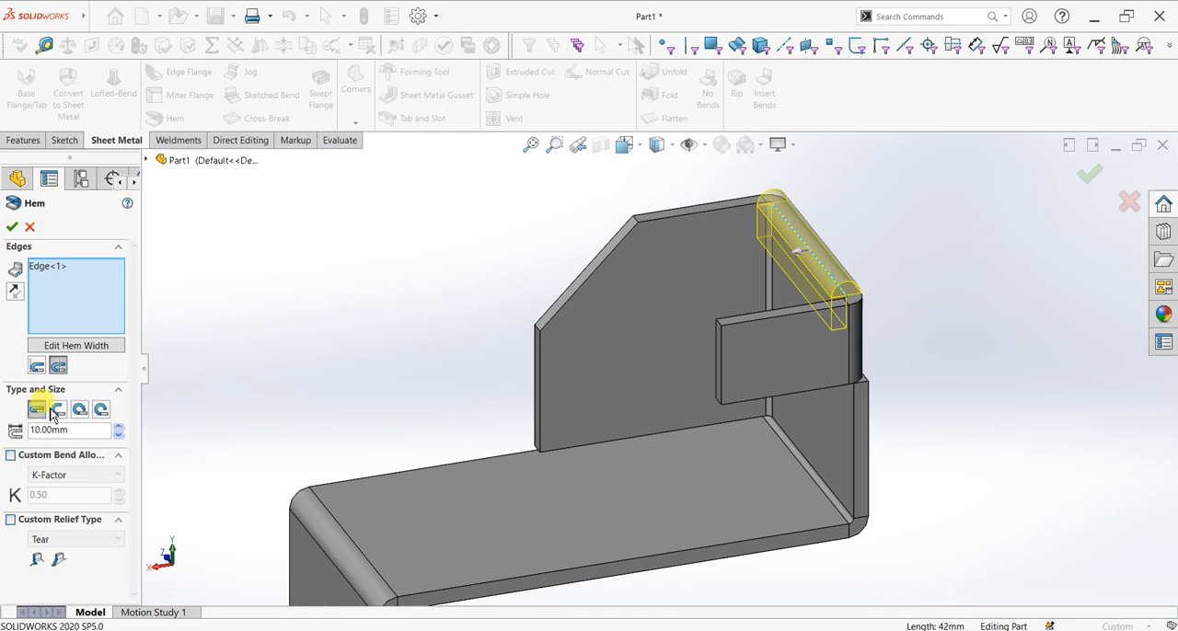
{"action": "left_click", "coordinate": [58, 411]}
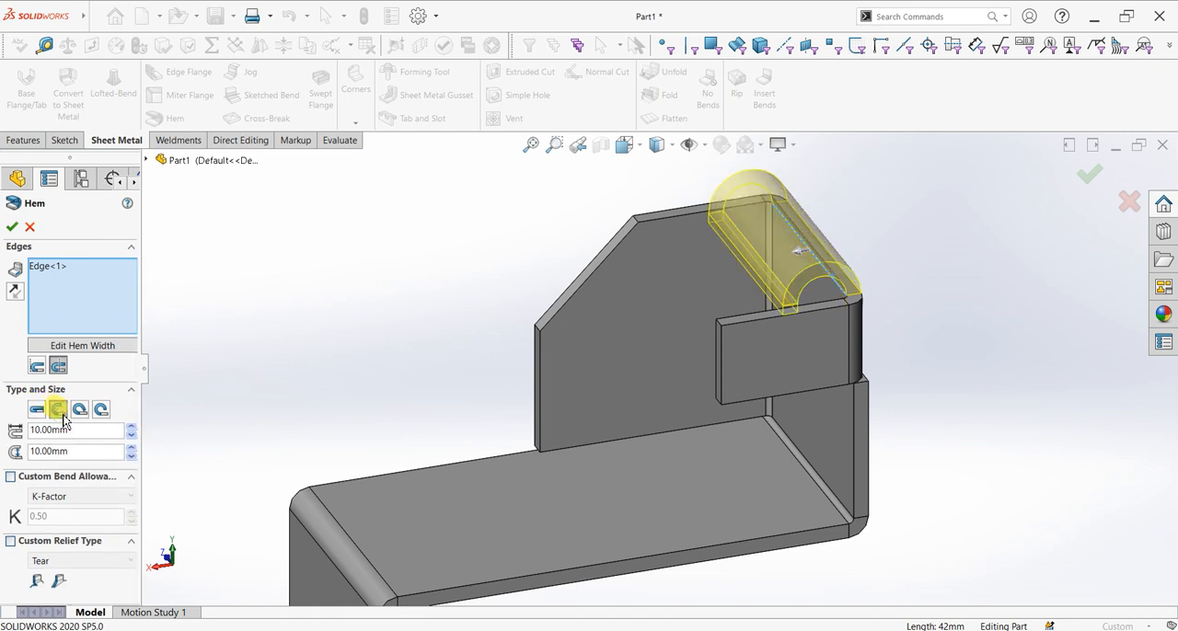
{"action": "double_click", "coordinate": [105, 439]}
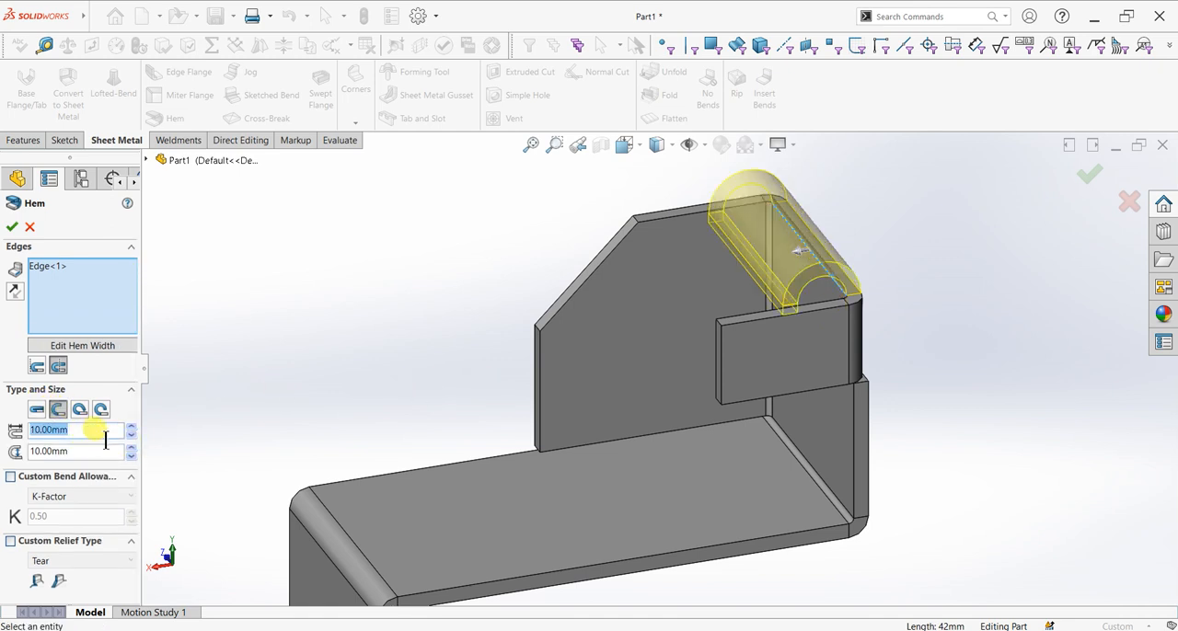
Give the hem a custom obround relief using the relief ratio and finish it
{"action": "middle_click_drag", "start_coordinate": [839, 452], "coordinate": [854, 402]}
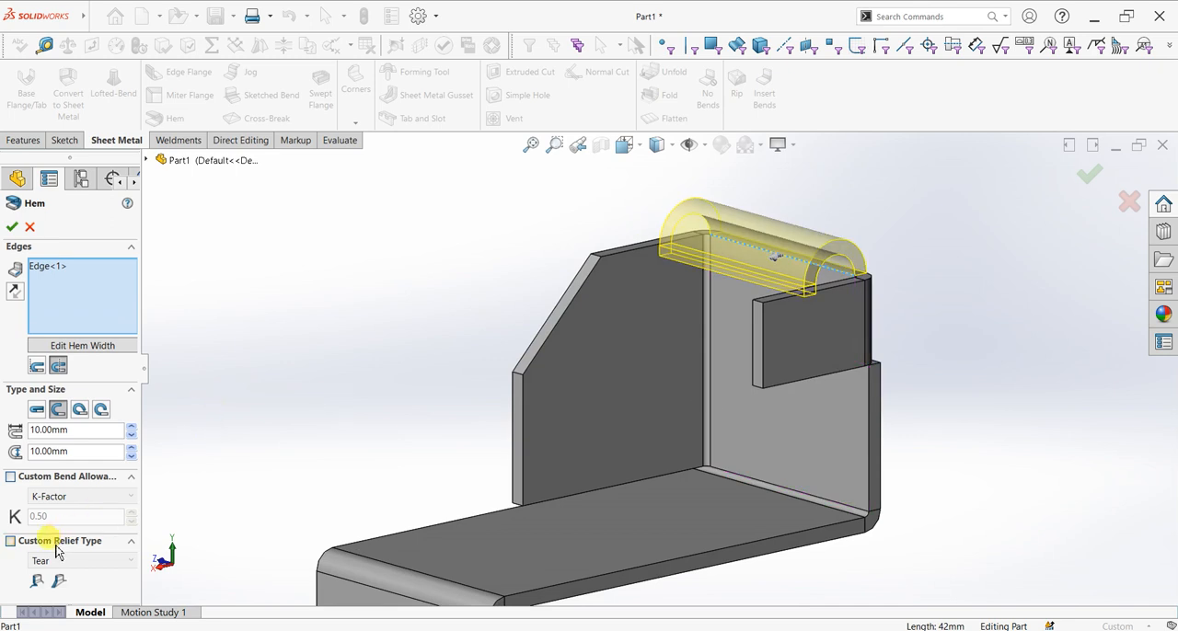
{"action": "left_click", "coordinate": [16, 544]}
{"action": "left_click", "coordinate": [38, 559]}
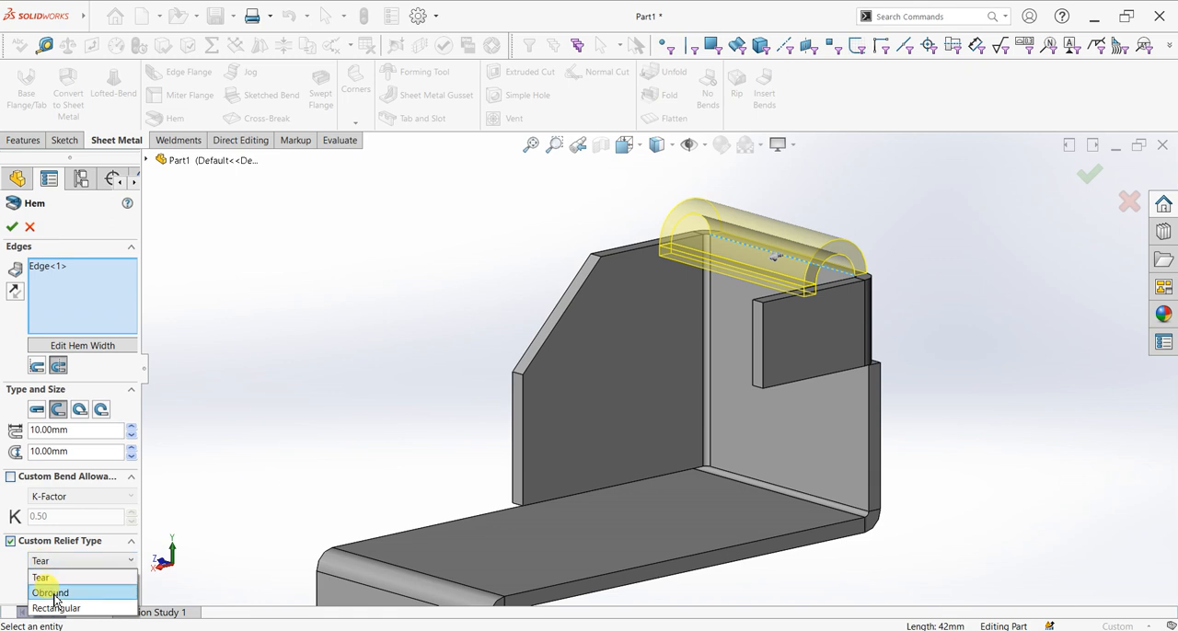
{"action": "left_click", "coordinate": [53, 594]}
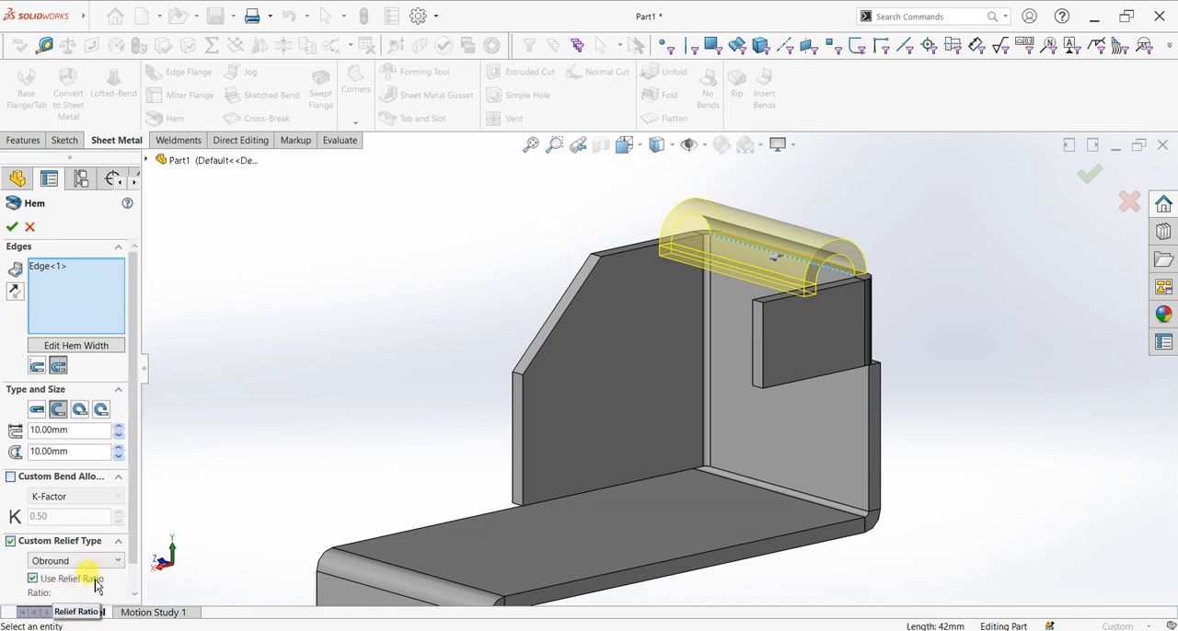
{"action": "left_click", "coordinate": [12, 226]}
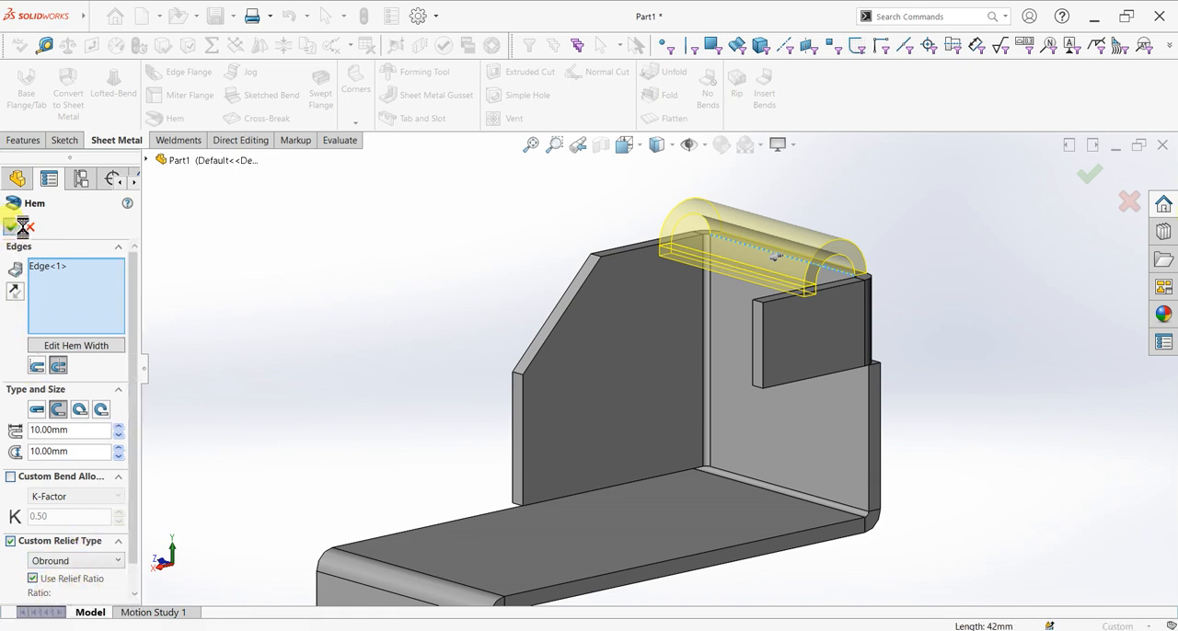
Sketch a 30 mm diameter circle on the downward flange's outer face, centred across its width and near mid-height
{"action": "middle_click_drag", "start_coordinate": [1007, 338], "coordinate": [980, 365]}
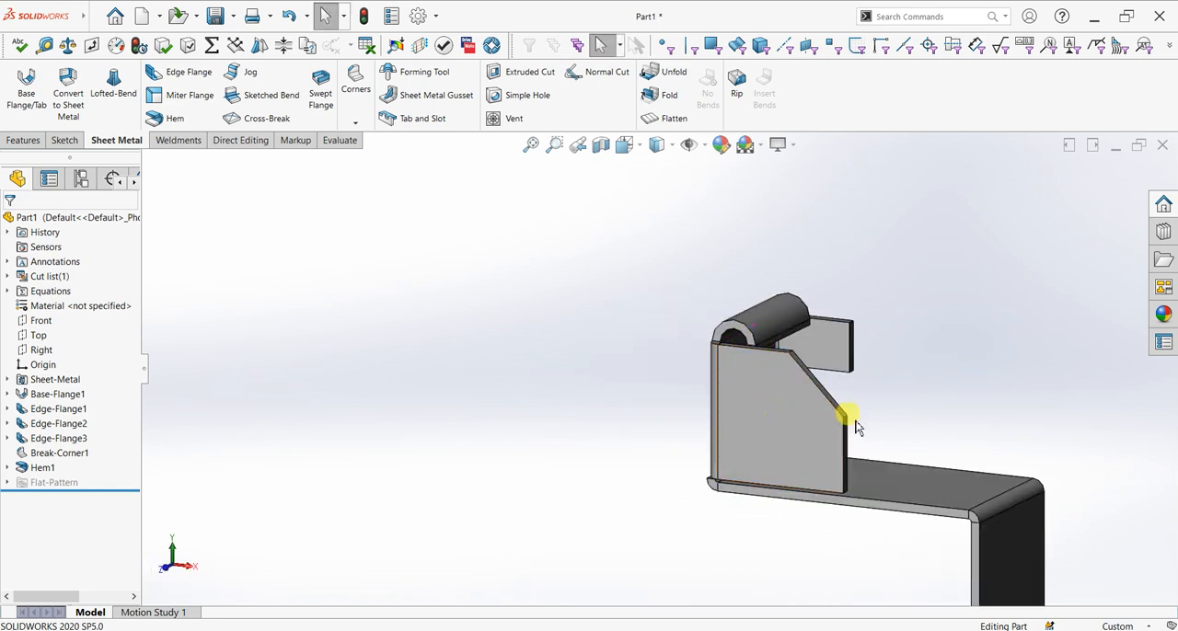
{"action": "scroll", "coordinate": [855, 423], "scroll_direction": "up", "scroll_amount": 2}
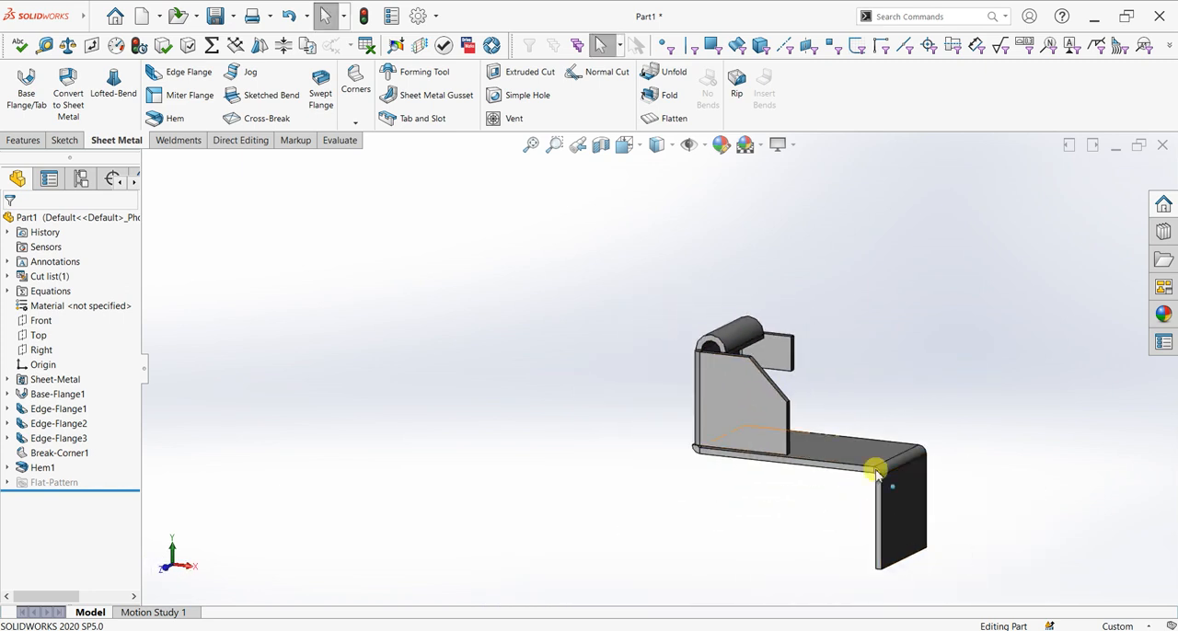
{"action": "left_click", "coordinate": [895, 511]}
{"action": "left_click", "coordinate": [948, 476]}
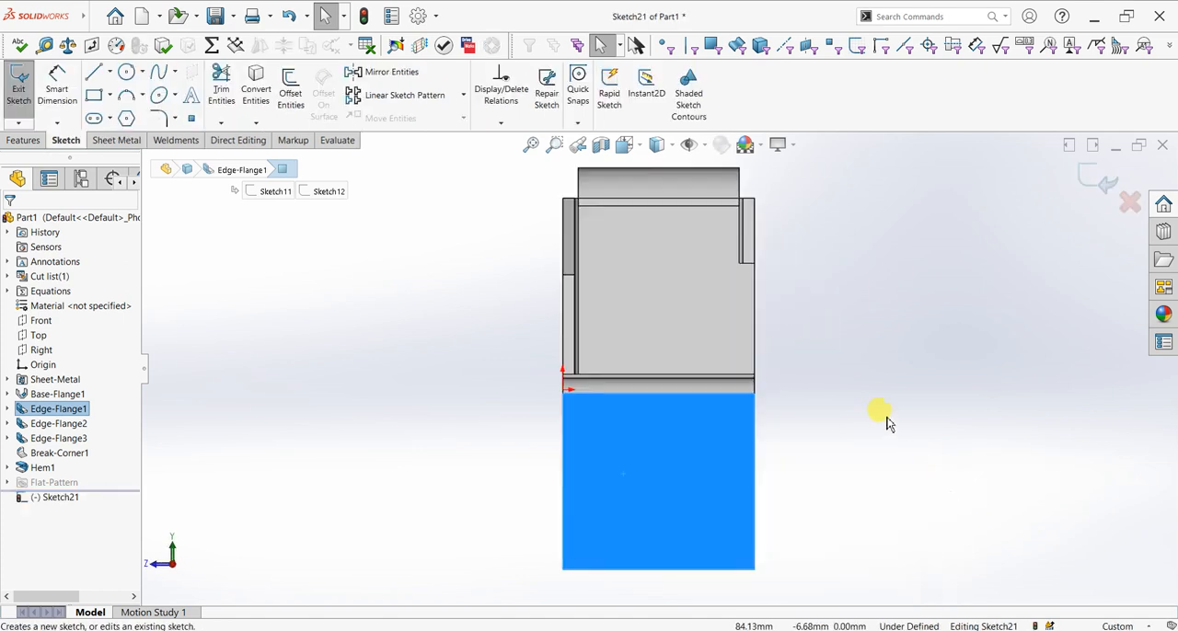
{"action": "left_click", "coordinate": [126, 72]}
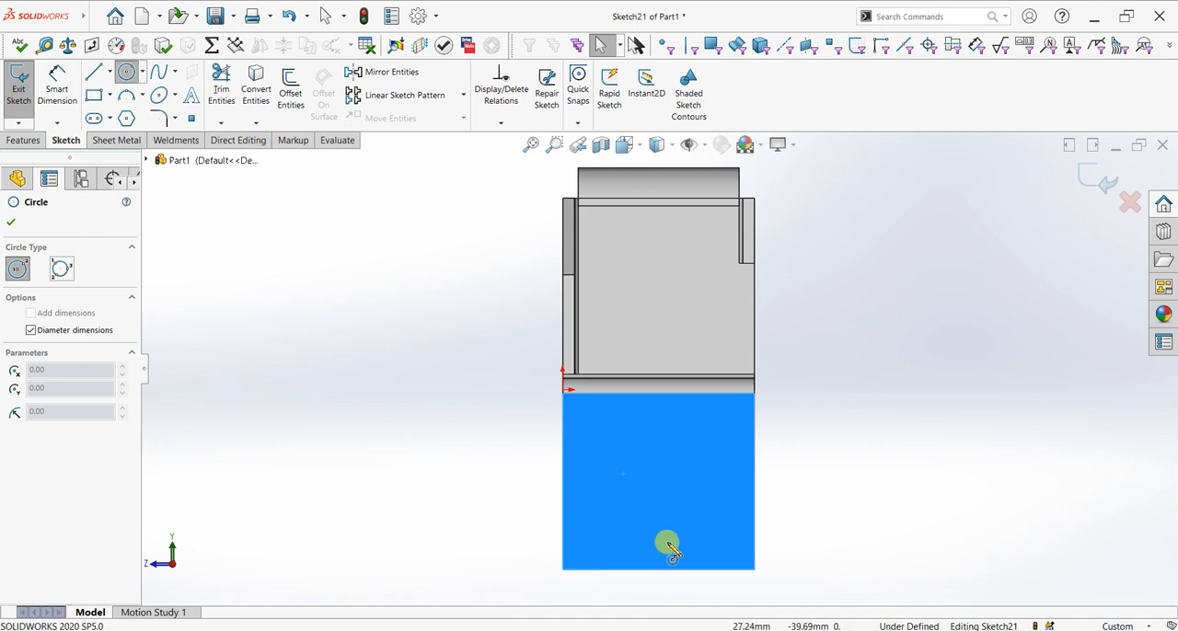
{"action": "left_click", "coordinate": [659, 486]}
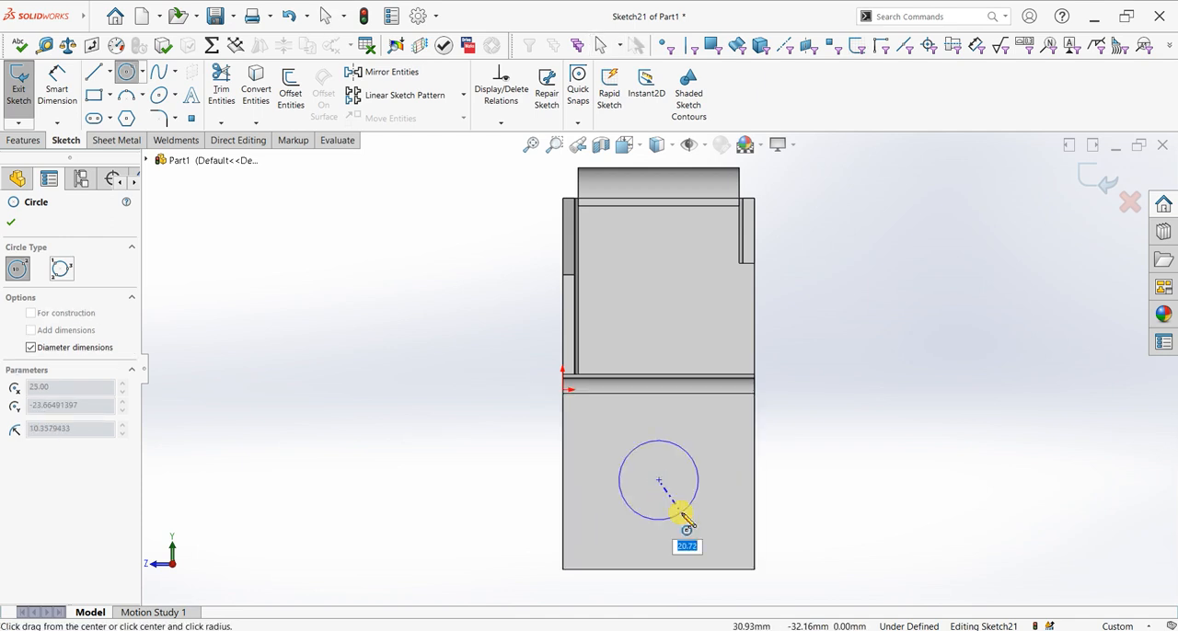
{"action": "type", "text": "30"}
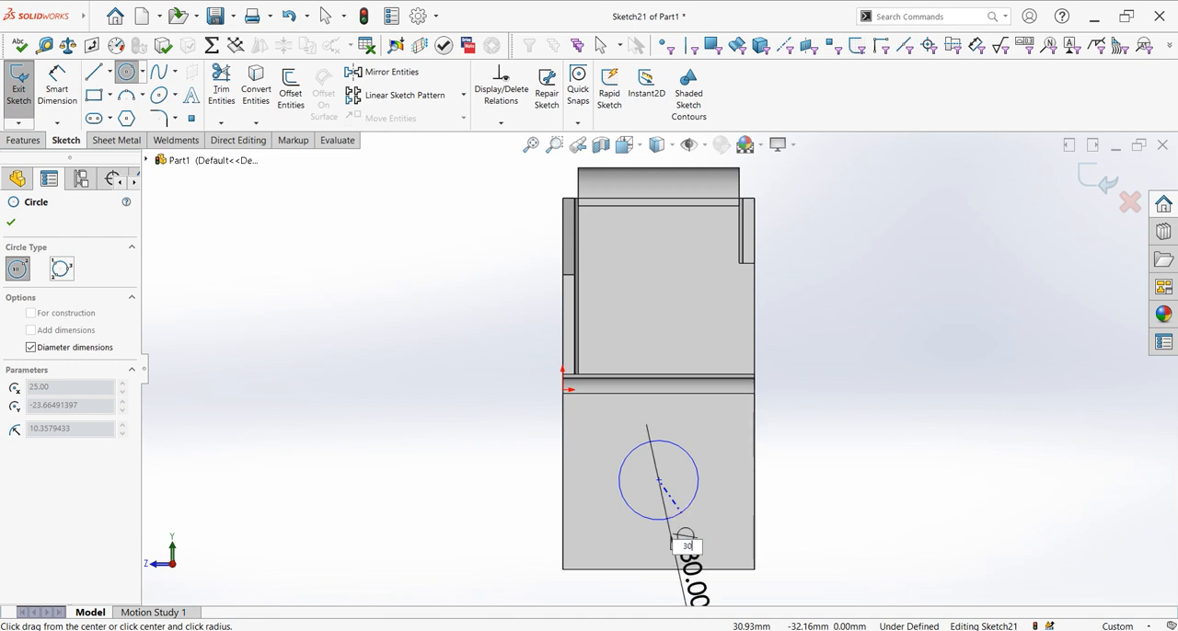
{"action": "key", "text": "Return"}
{"action": "left_click", "coordinate": [11, 222]}
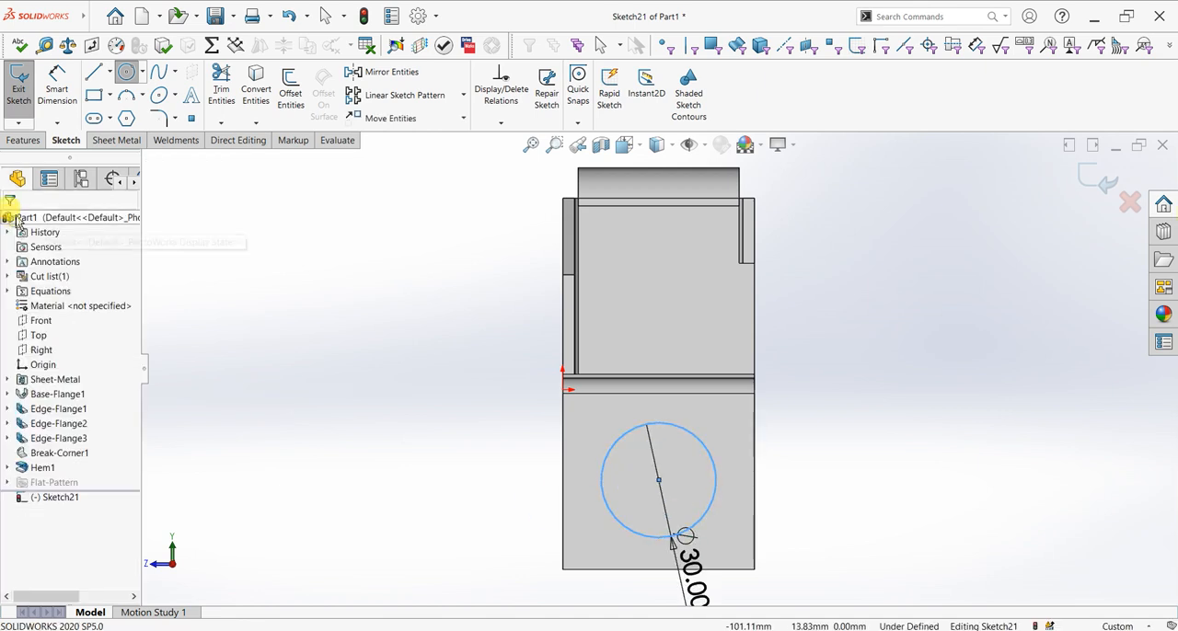
Cut the circle through all to make a round hole in the downward flange
{"action": "left_click", "coordinate": [23, 140]}
{"action": "left_click", "coordinate": [219, 92]}
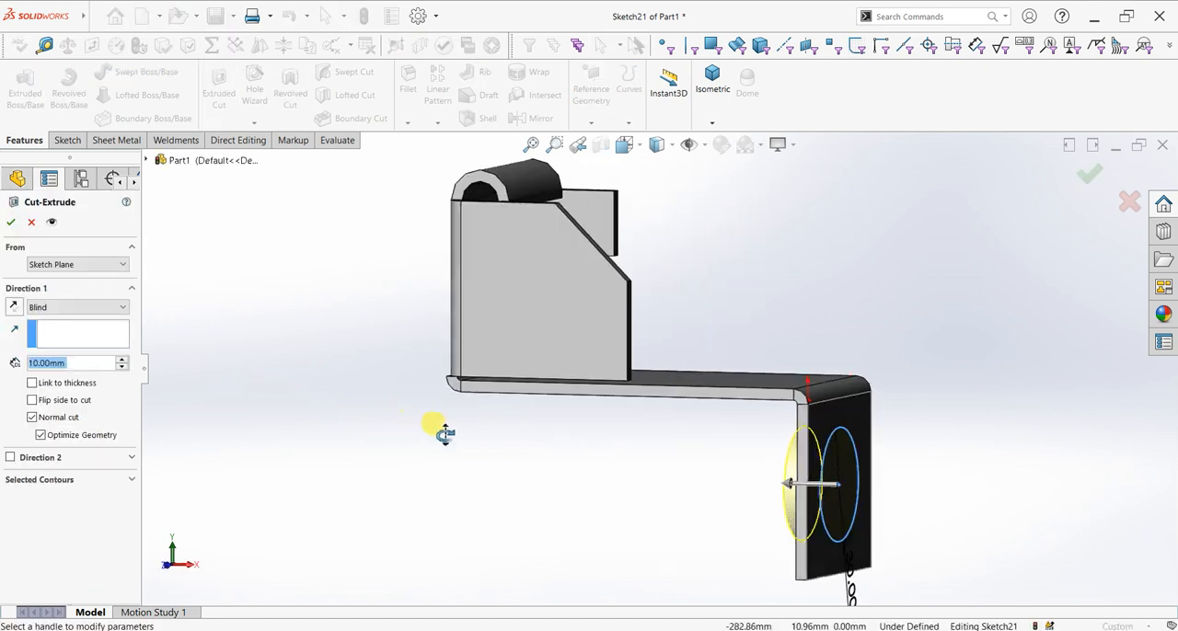
{"action": "left_click", "coordinate": [41, 313]}
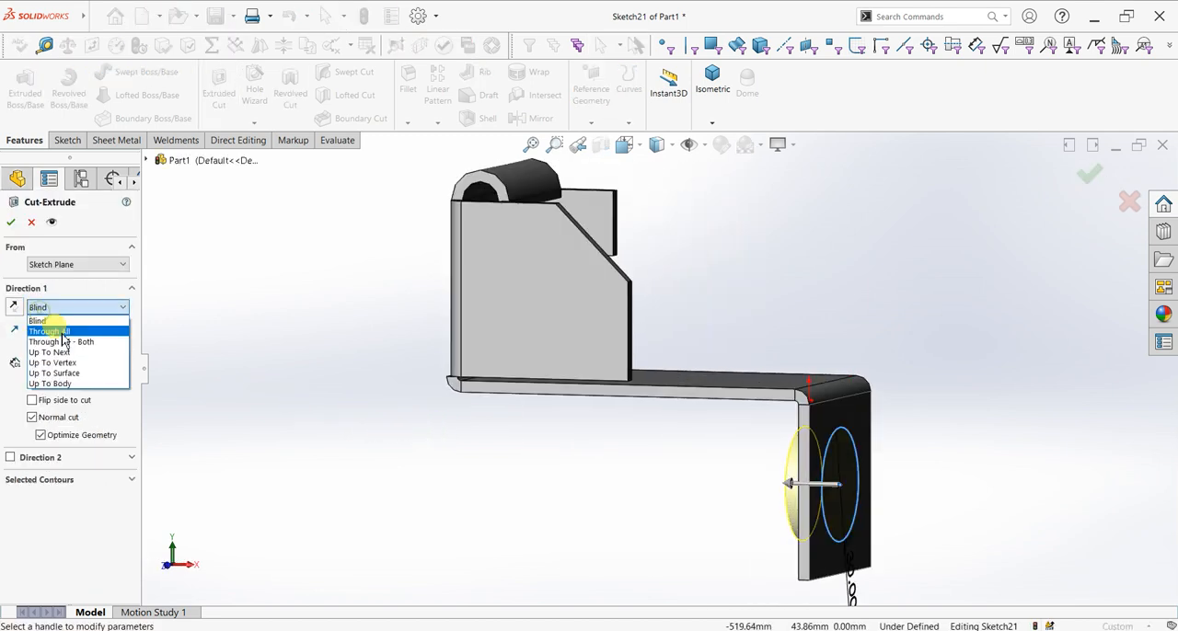
{"action": "left_click", "coordinate": [46, 330]}
{"action": "left_click", "coordinate": [11, 224]}
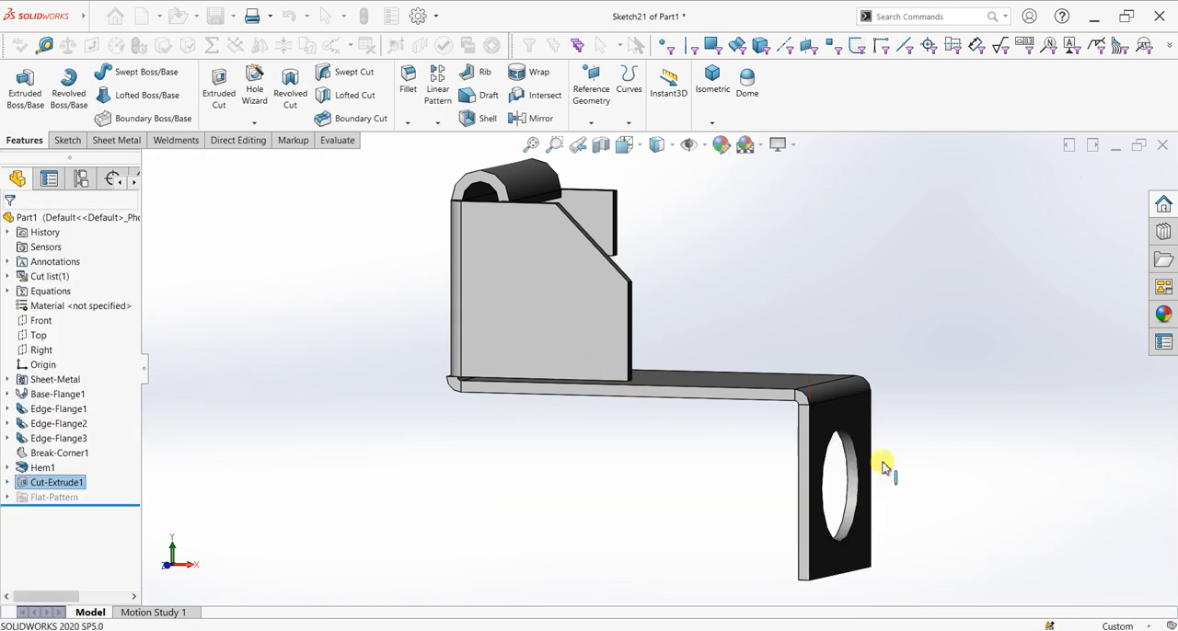
Create a simple hole in the upright flange's inner face, blind 10 mm deep and 10 mm in diameter
{"action": "middle_click_drag", "start_coordinate": [781, 468], "coordinate": [639, 488]}
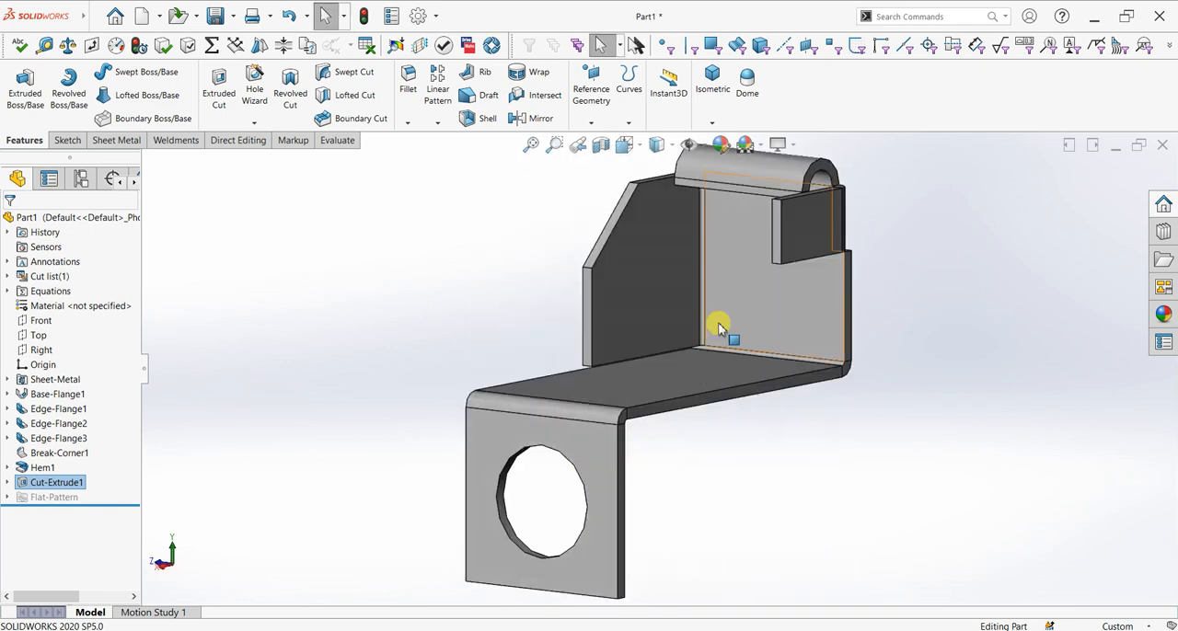
{"action": "left_click", "coordinate": [739, 278]}
{"action": "key", "text": "ctrl+8"}
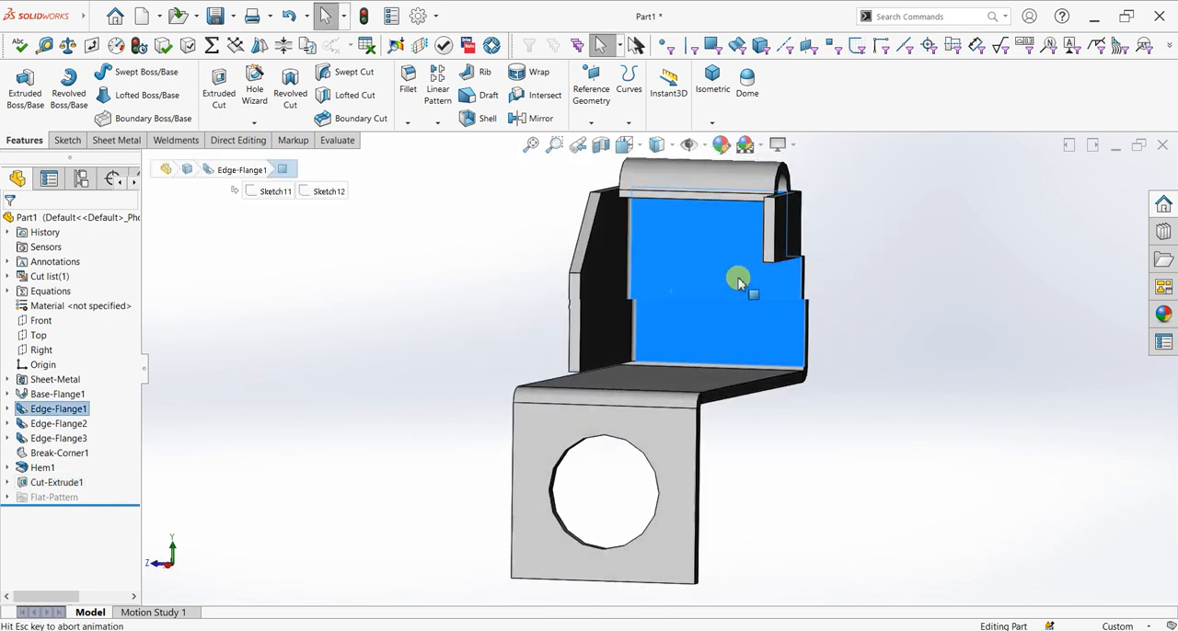
{"action": "left_click", "coordinate": [175, 141]}
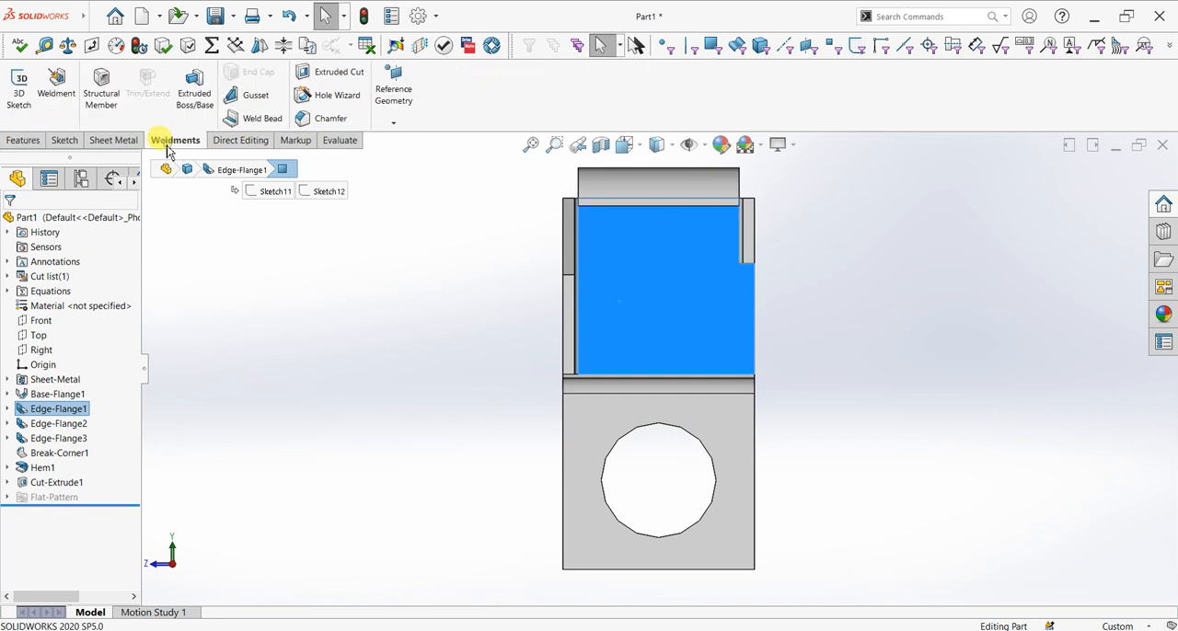
{"action": "left_click", "coordinate": [117, 140]}
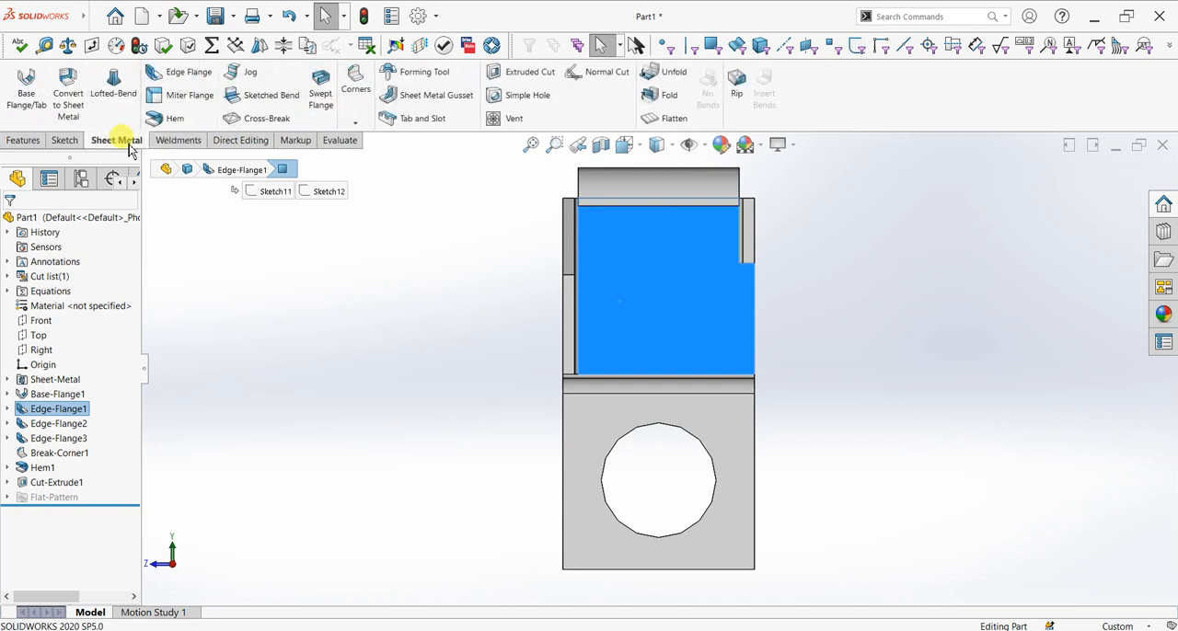
{"action": "left_click", "coordinate": [521, 103]}
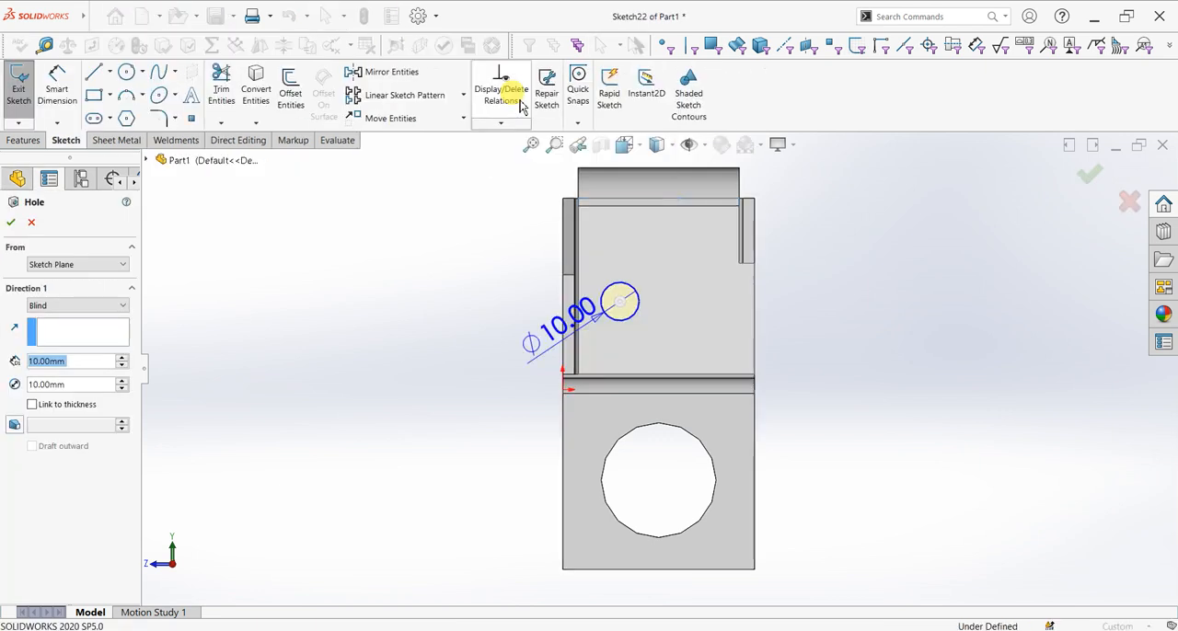
{"action": "left_click", "coordinate": [619, 303]}
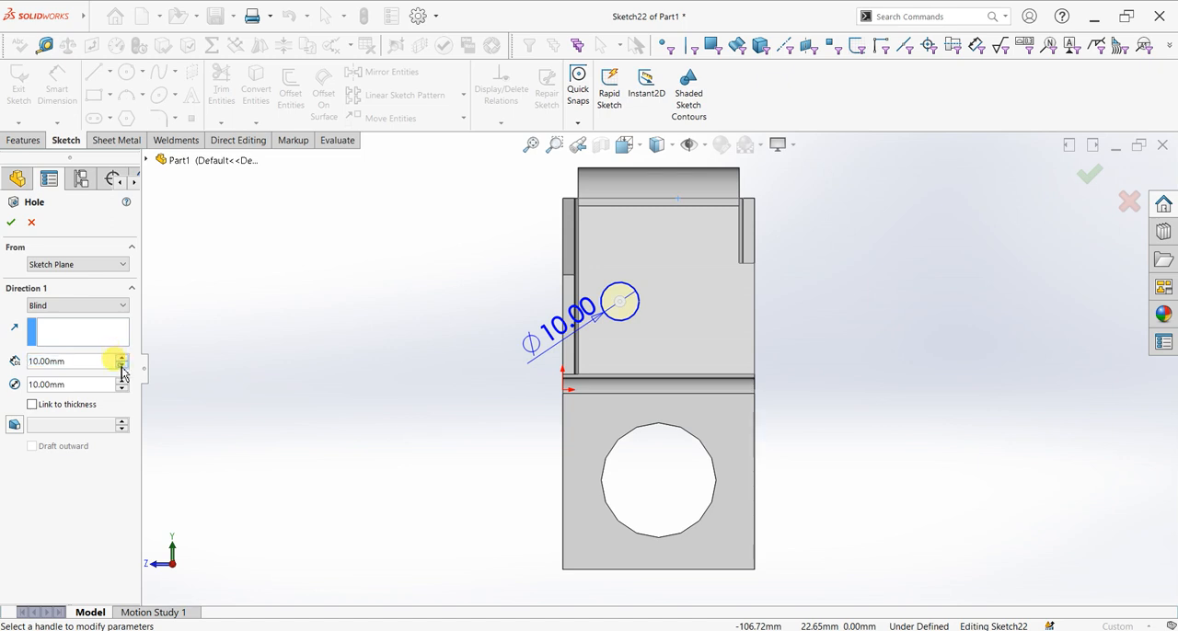
{"action": "left_click", "coordinate": [10, 223]}
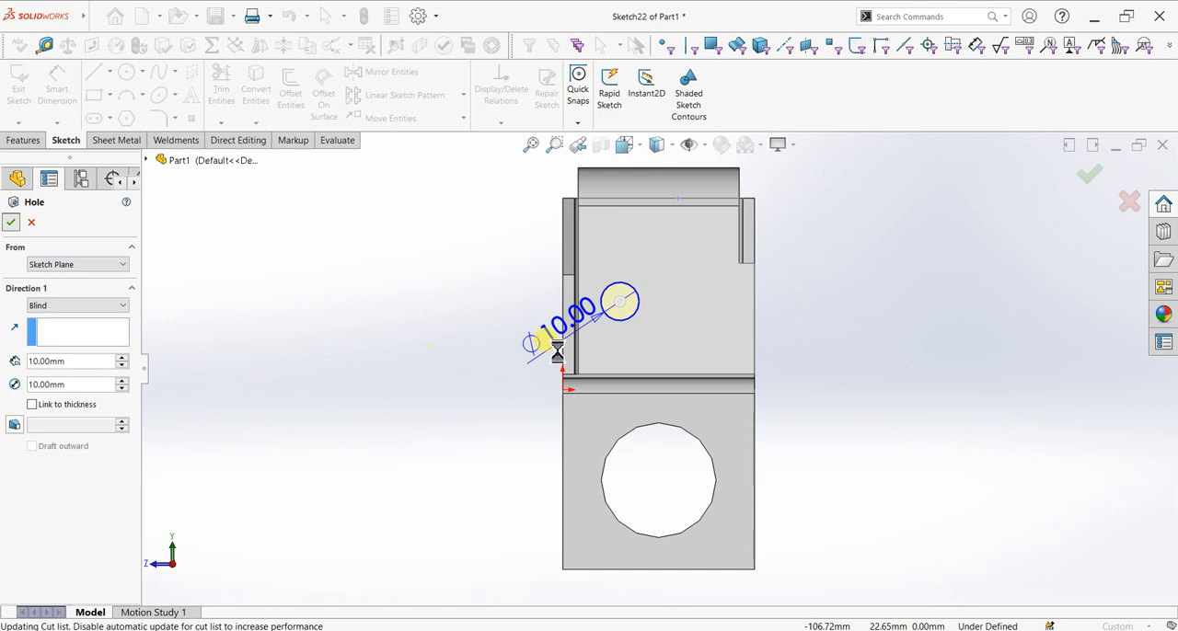
Begin a sheet metal gusset between the upright flange's inner face and the base flange's upper face
{"action": "middle_click_drag", "start_coordinate": [493, 348], "coordinate": [807, 178]}
{"action": "scroll", "coordinate": [866, 205], "scroll_direction": "down", "scroll_amount": 4}
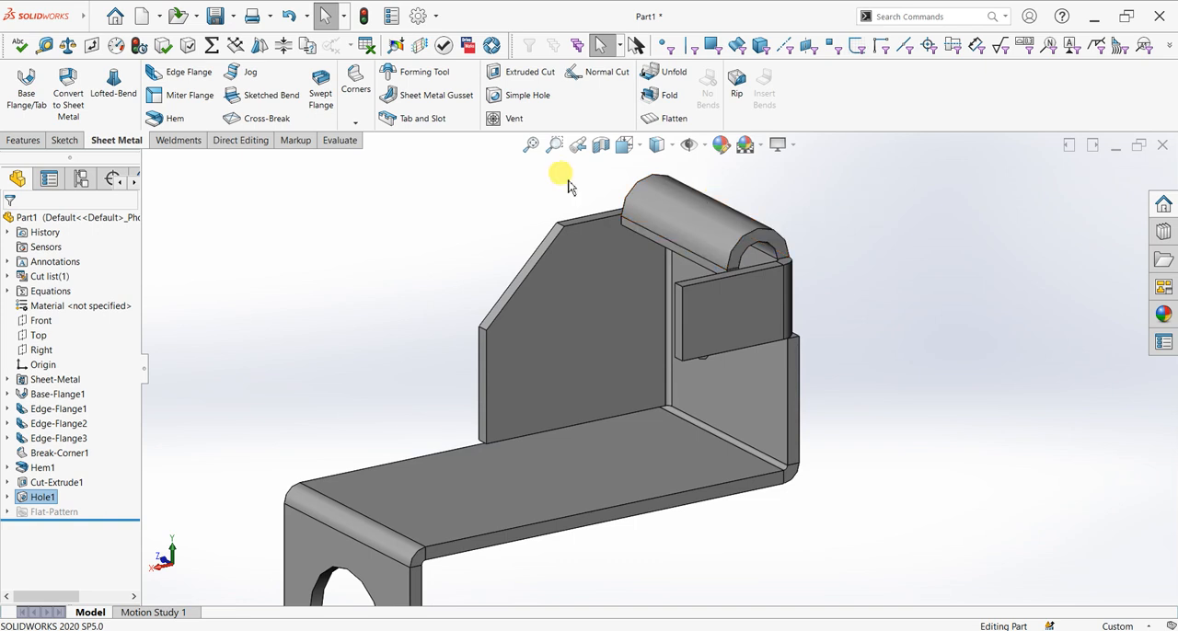
{"action": "left_click", "coordinate": [426, 96]}
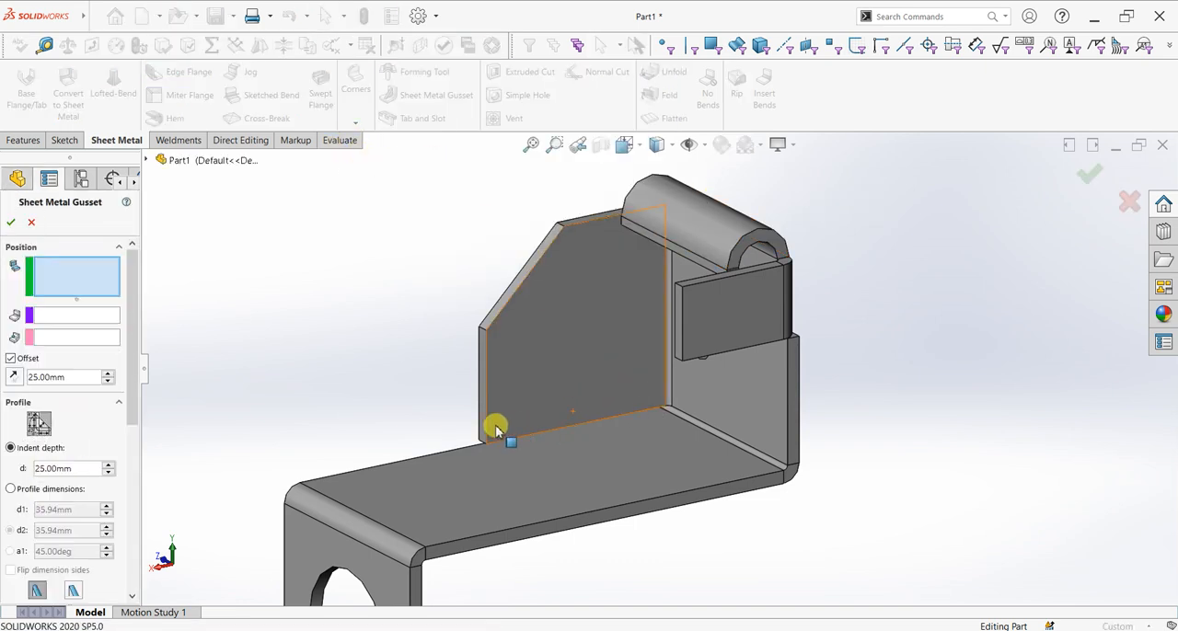
{"action": "left_click", "coordinate": [715, 406]}
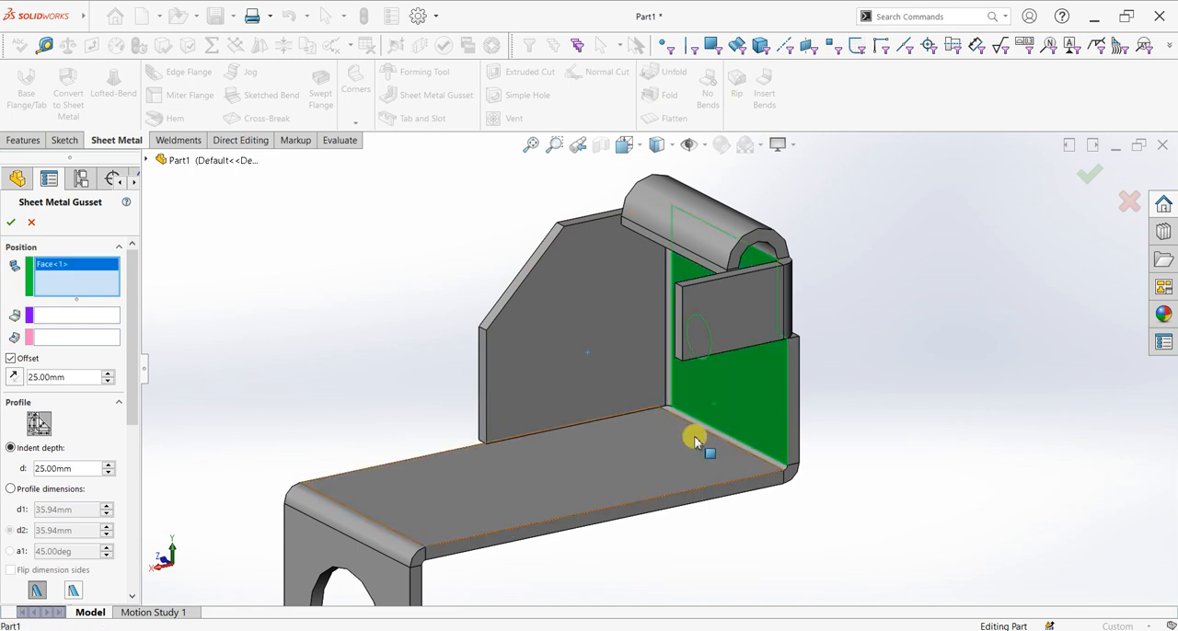
{"action": "left_click", "coordinate": [699, 444]}
{"action": "middle_click_drag", "start_coordinate": [723, 441], "coordinate": [784, 425]}
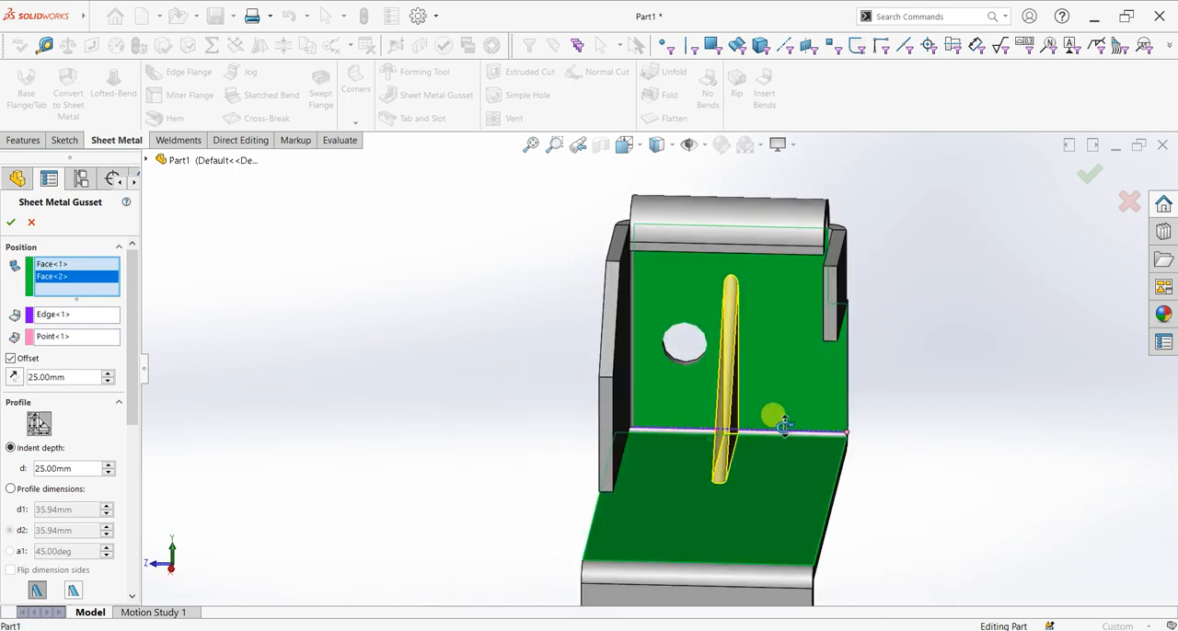
Set the sheet metal gusset's indent depth to 25 mm and its offset to 15 mm
{"action": "left_click", "coordinate": [108, 472]}
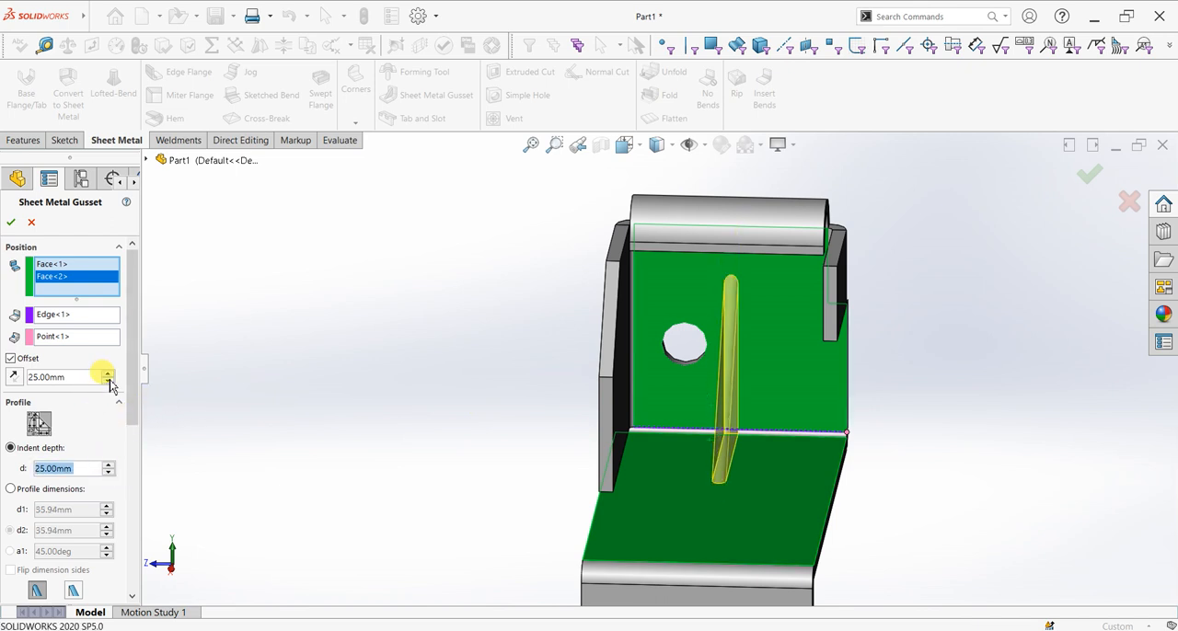
{"action": "left_click", "coordinate": [109, 374]}
{"action": "left_click", "coordinate": [110, 385]}
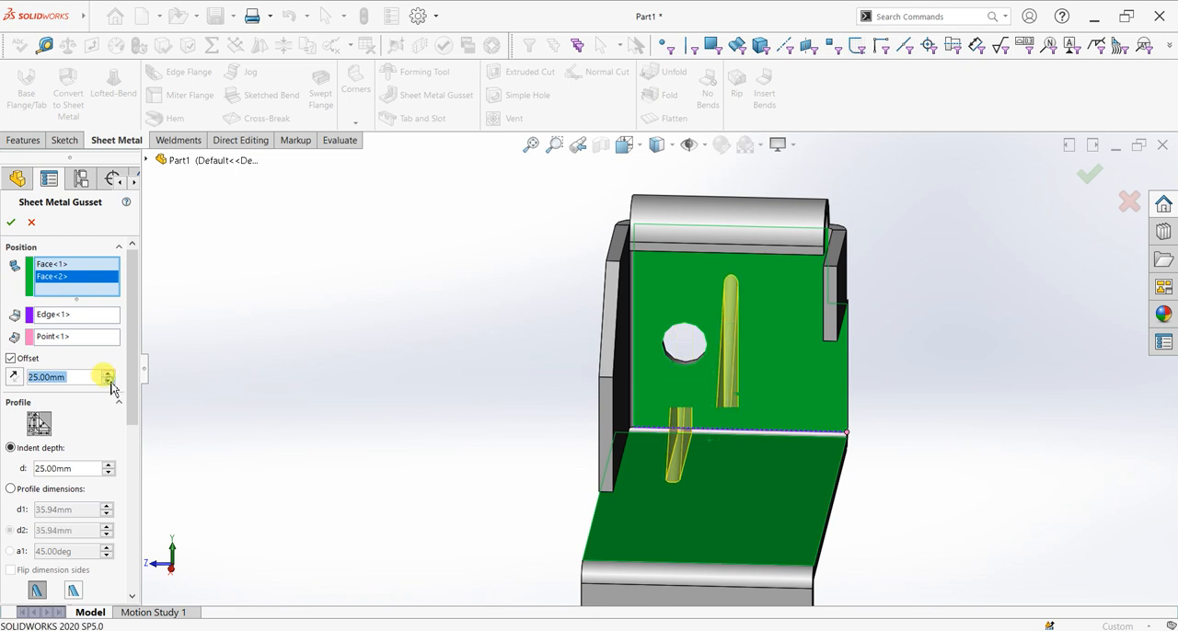
{"action": "left_click", "coordinate": [110, 384]}
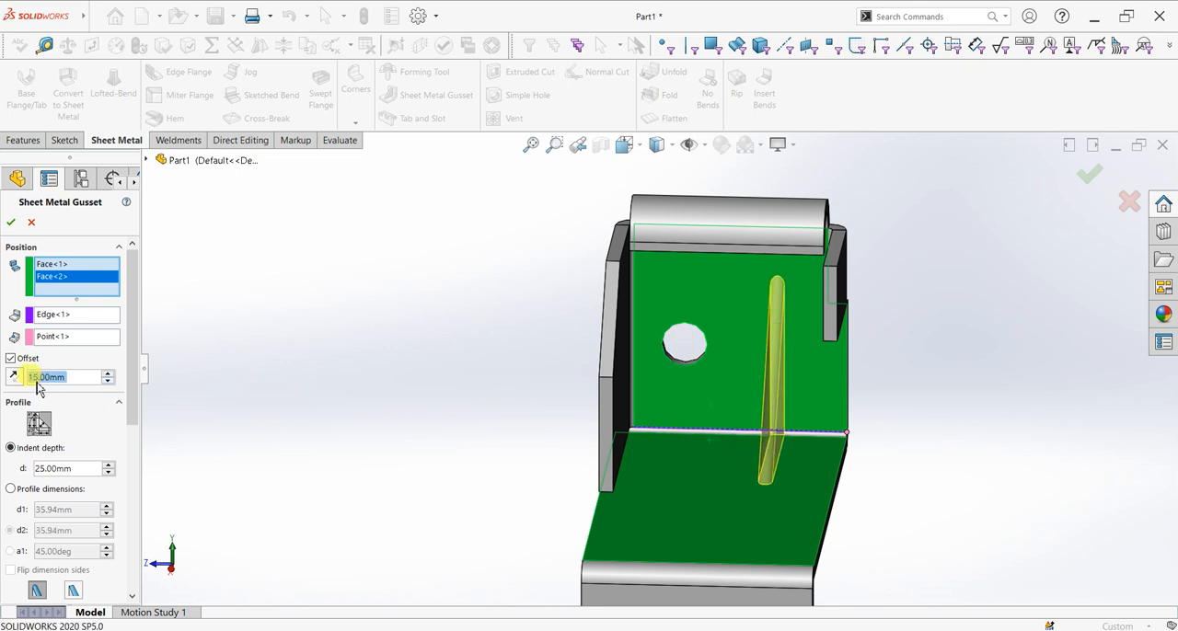
{"action": "middle_click_drag", "start_coordinate": [849, 426], "coordinate": [879, 434]}
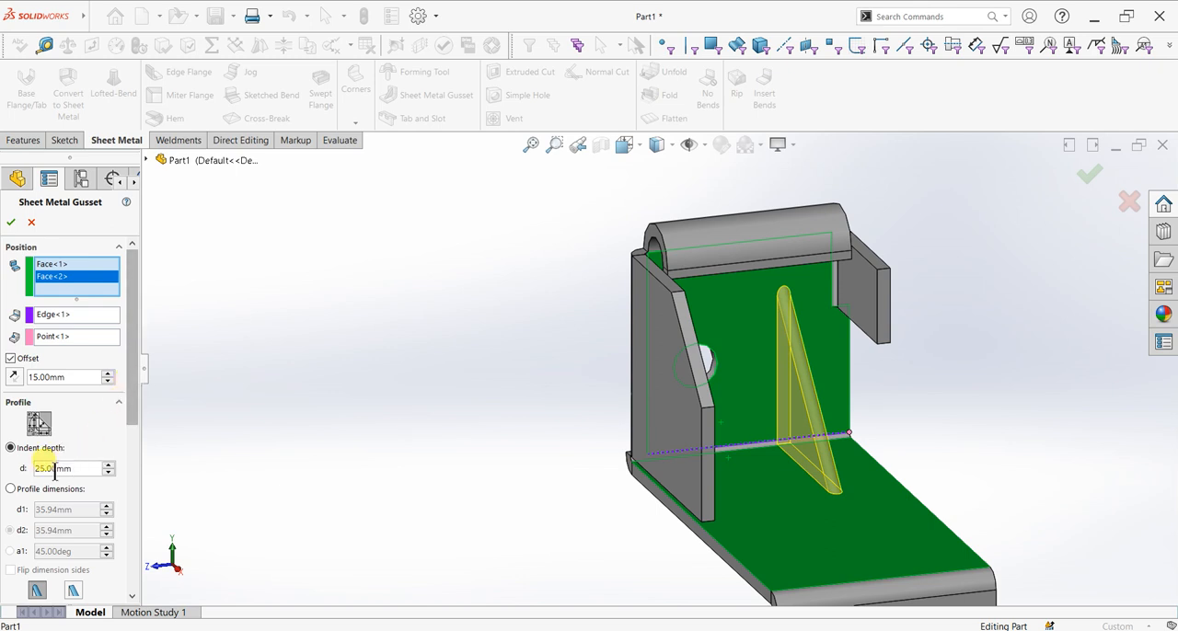
Try to build the gusset with a rounded shape and profile dimensions d1 and d2 of 30 mm
{"action": "left_click", "coordinate": [31, 492]}
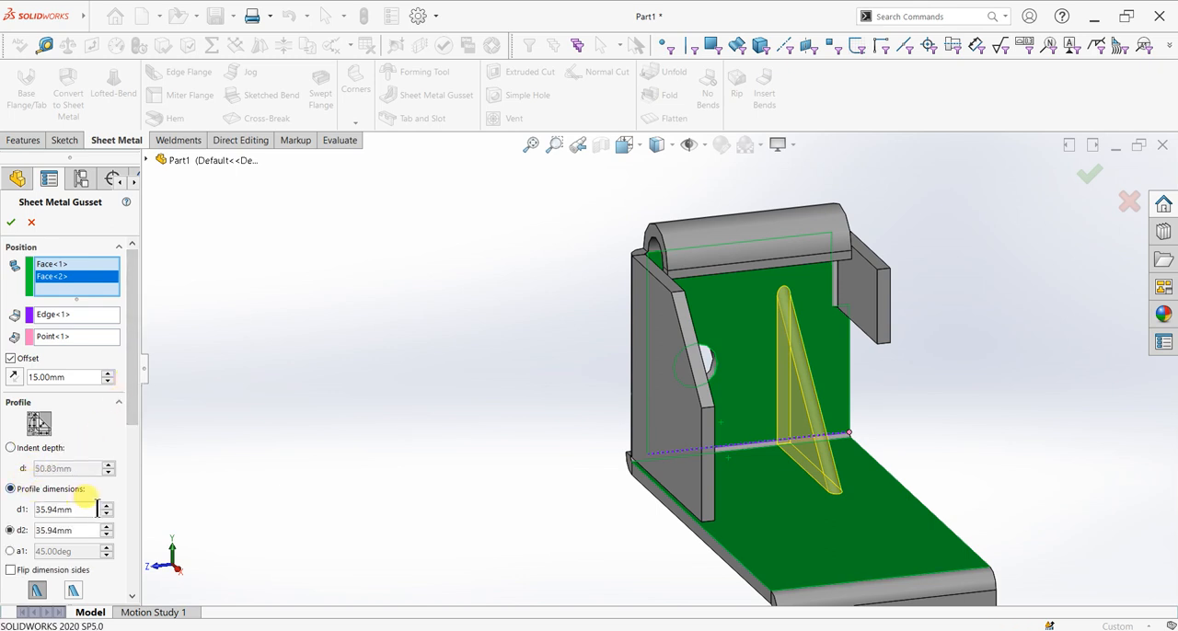
{"action": "type", "text": "30"}
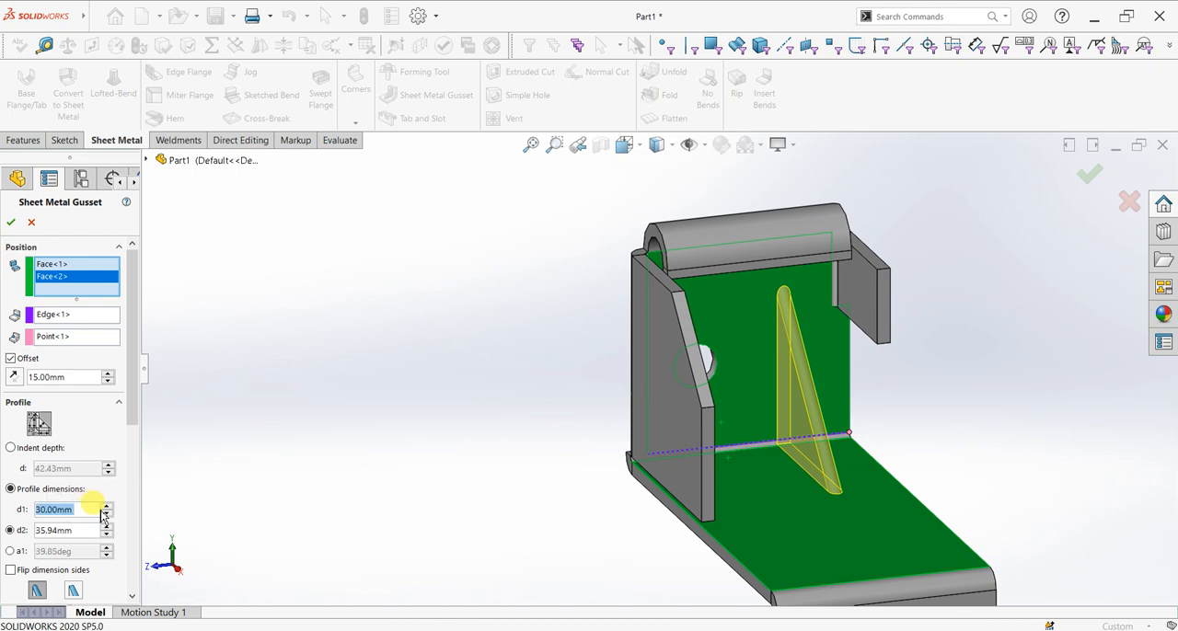
{"action": "key", "text": "Return"}
{"action": "left_click", "coordinate": [80, 530]}
{"action": "type", "text": "30"}
{"action": "key", "text": "Return"}
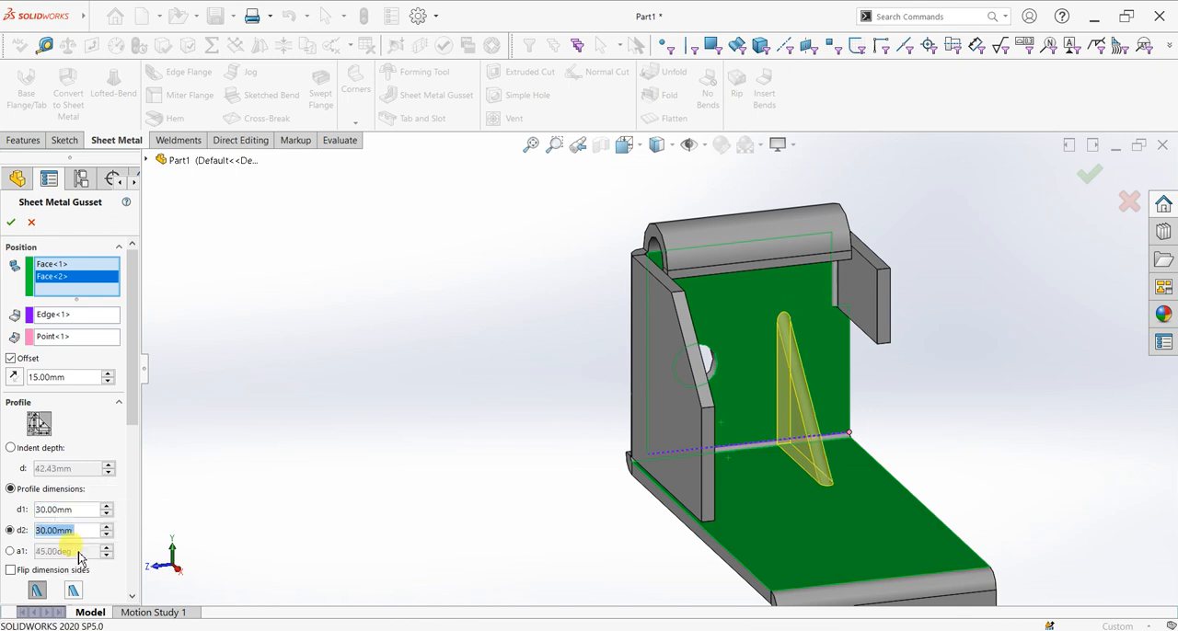
{"action": "left_click", "coordinate": [73, 593]}
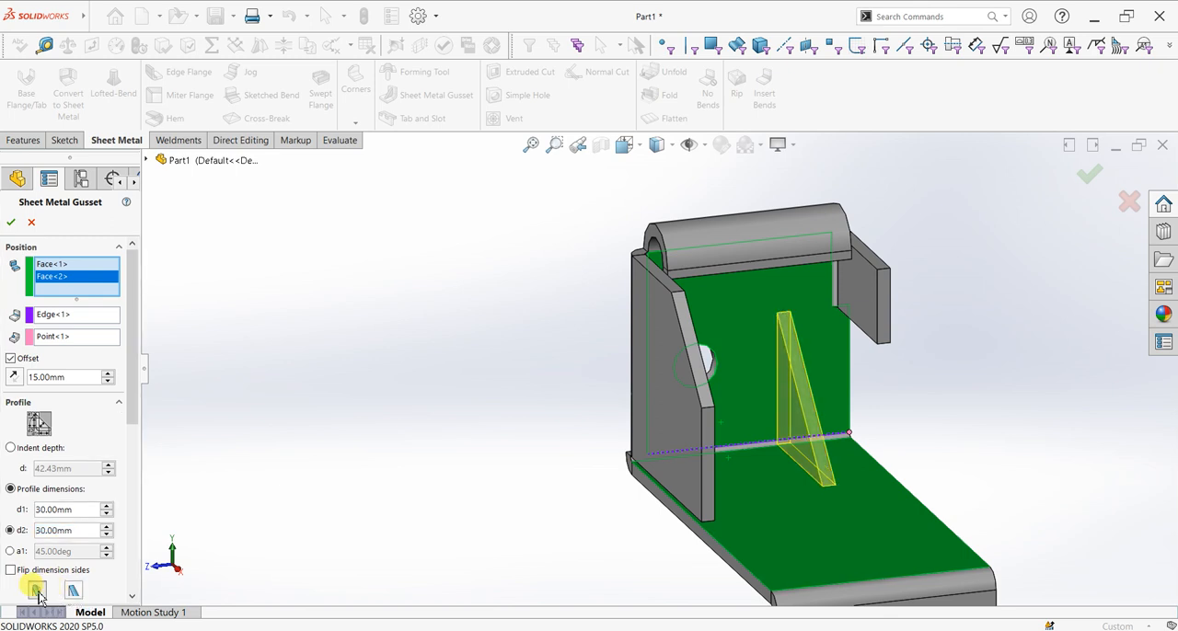
{"action": "left_click", "coordinate": [37, 591]}
{"action": "left_click", "coordinate": [11, 222]}
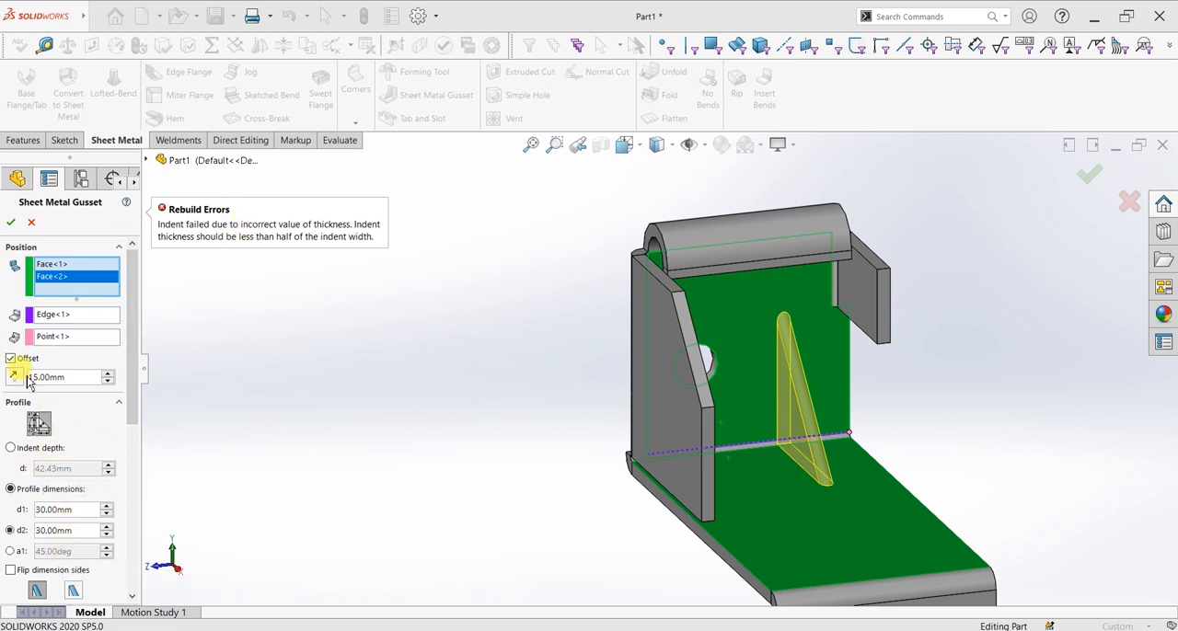
Try indent widths of 1 mm and 0.2 mm for the sheet metal gusset
{"action": "scroll", "coordinate": [135, 515], "scroll_direction": "down", "scroll_amount": 5}
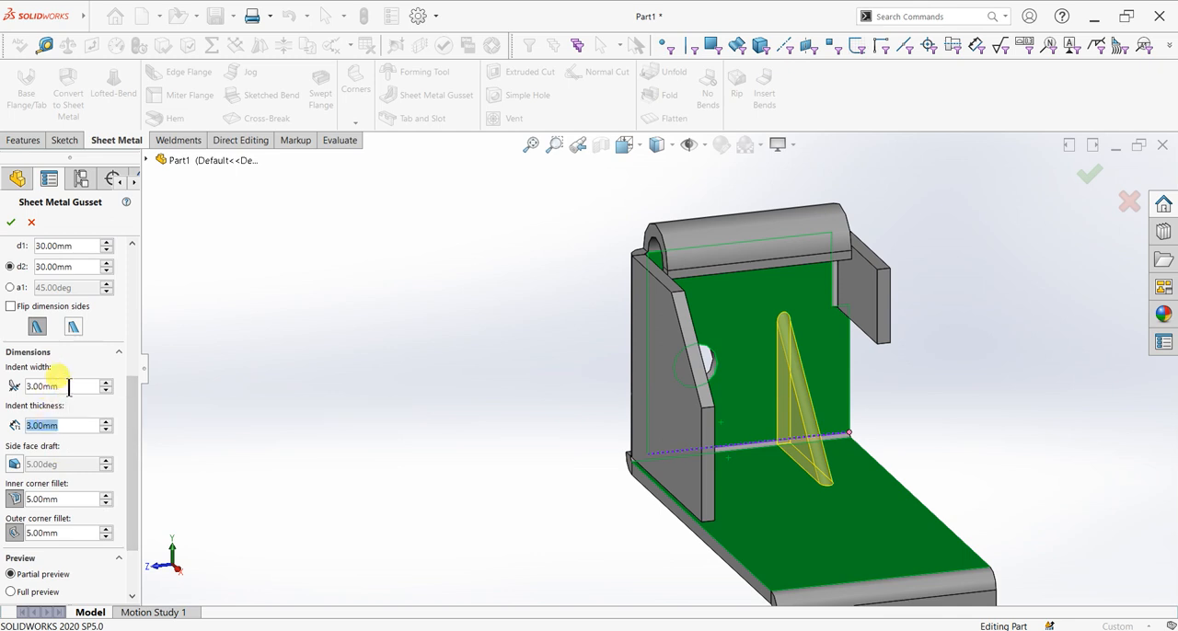
{"action": "type", "text": "1"}
{"action": "key", "text": "Return"}
{"action": "left_click", "coordinate": [11, 224]}
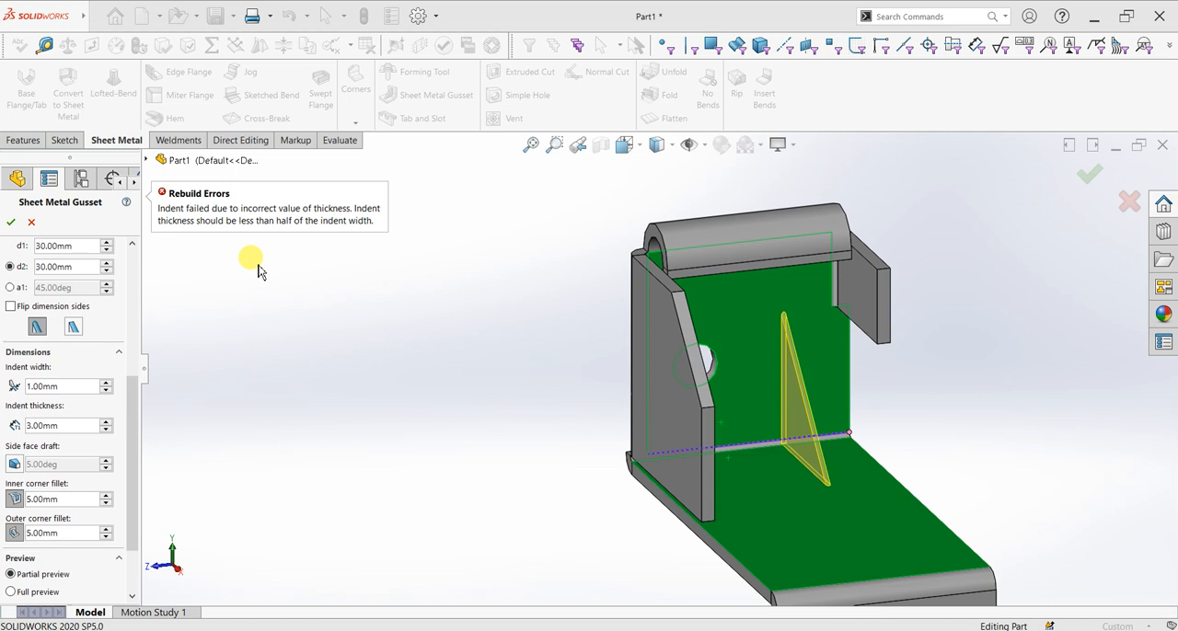
{"action": "double_click", "coordinate": [65, 386]}
{"action": "type", "text": "0.2"}
{"action": "key", "text": "Return"}
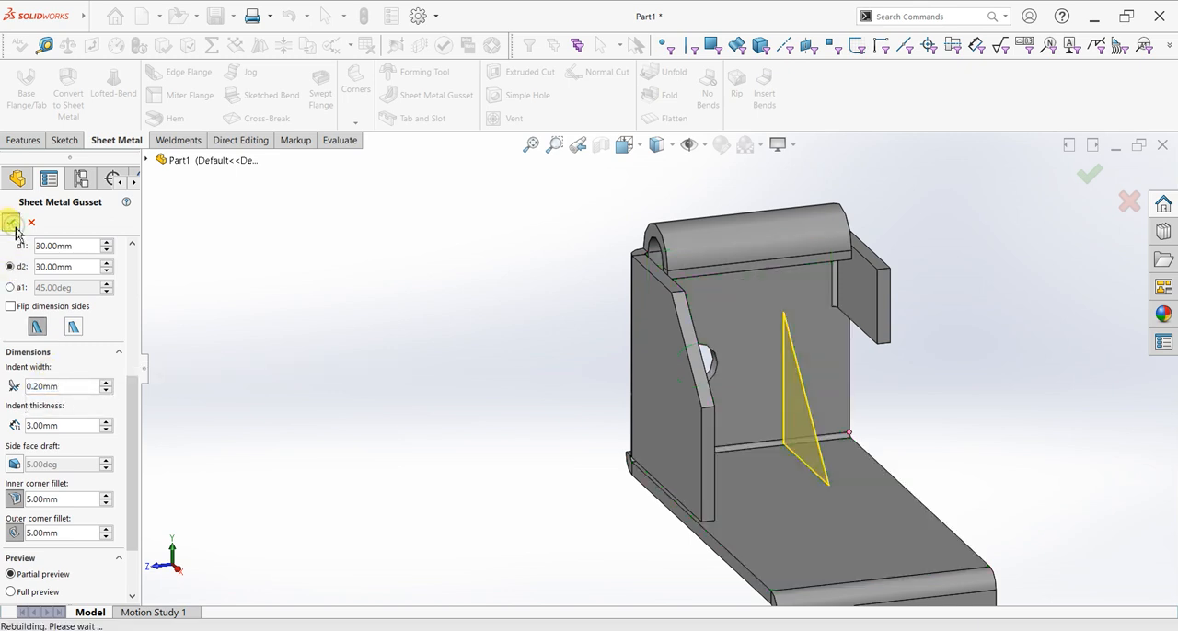
Try the sheet metal gusset with a 5 mm indent width and 5 mm indent thickness, and abandon the feature
{"action": "left_click", "coordinate": [72, 390]}
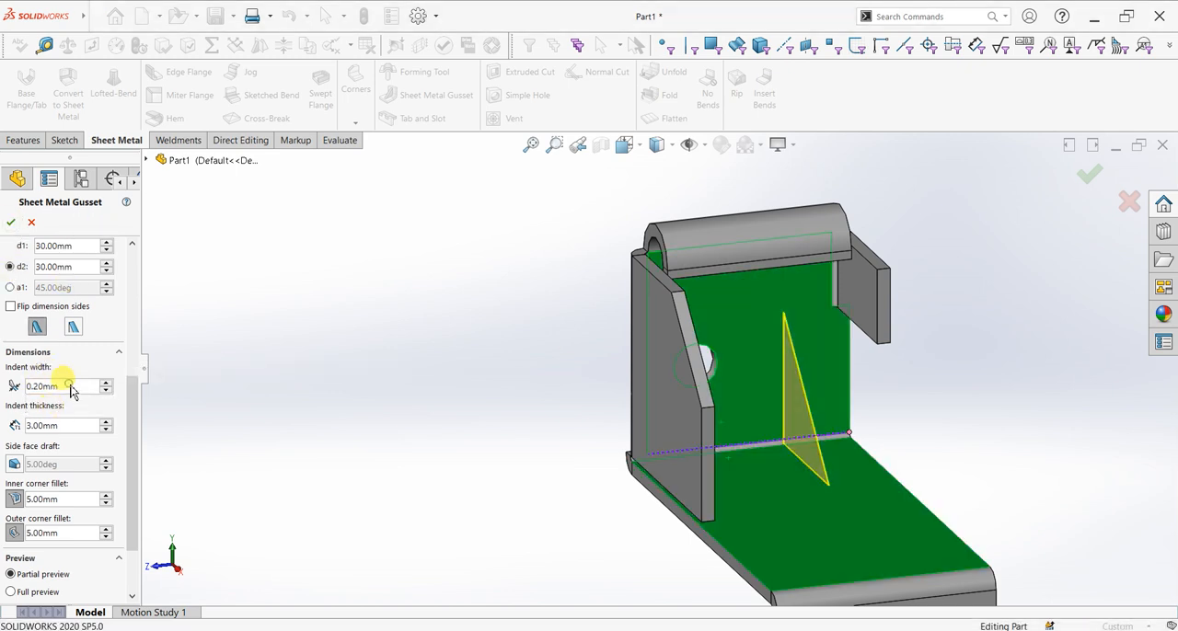
{"action": "type", "text": "5"}
{"action": "key", "text": "Return"}
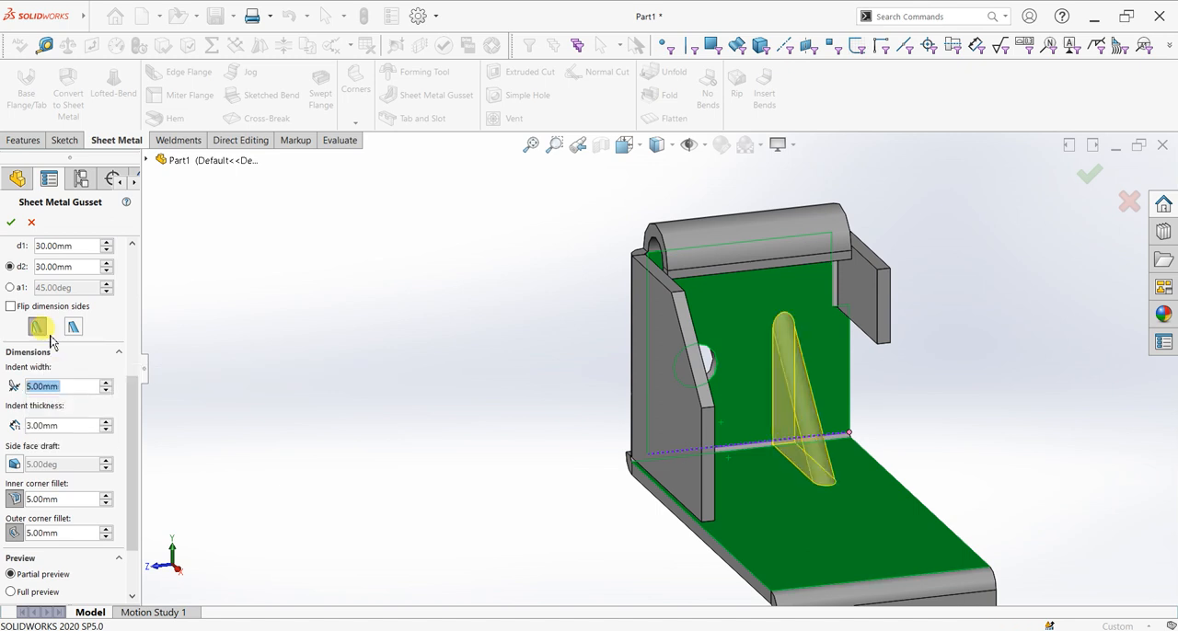
{"action": "left_click", "coordinate": [11, 222]}
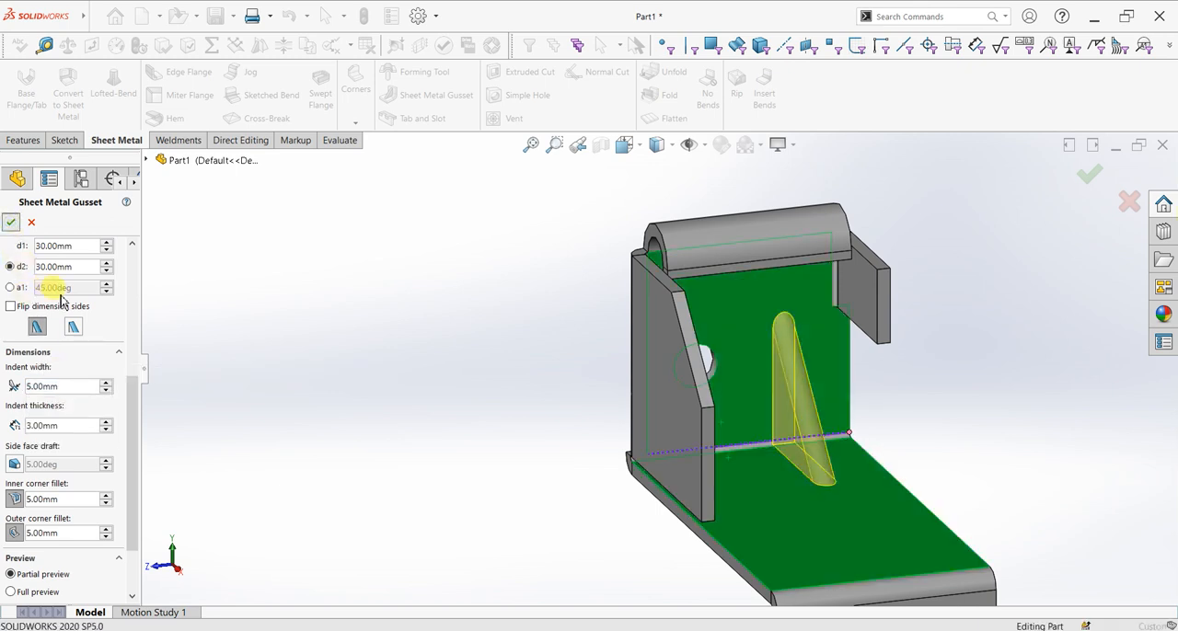
{"action": "left_click", "coordinate": [72, 429]}
{"action": "type", "text": "5"}
{"action": "key", "text": "Return"}
{"action": "left_click", "coordinate": [11, 223]}
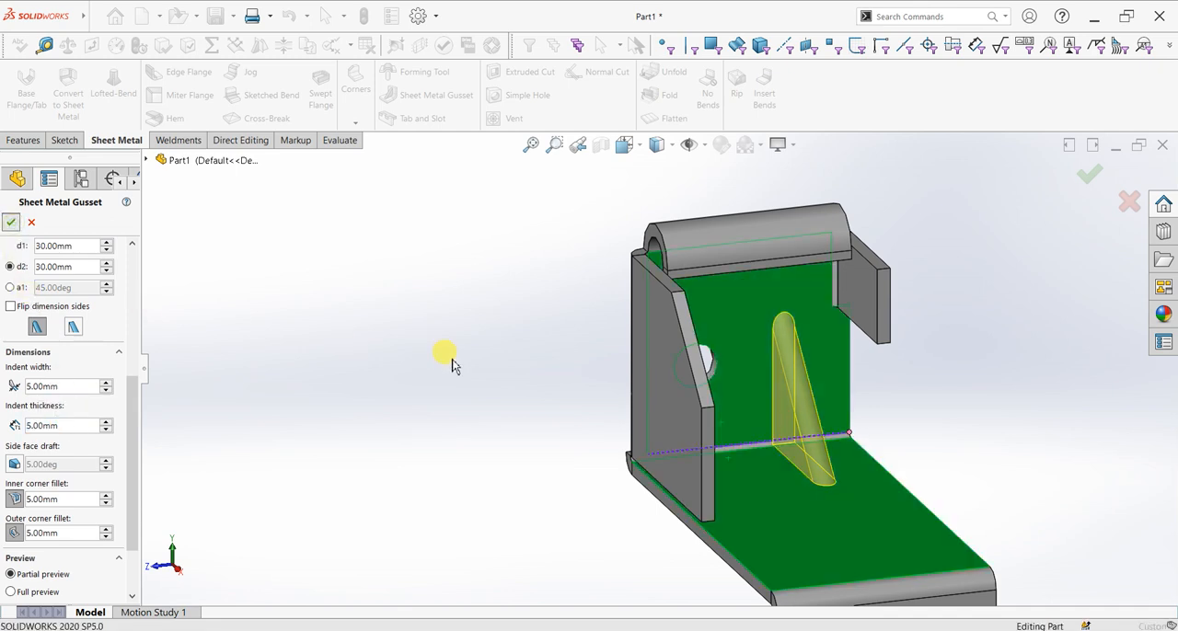
{"action": "left_click", "coordinate": [30, 222]}
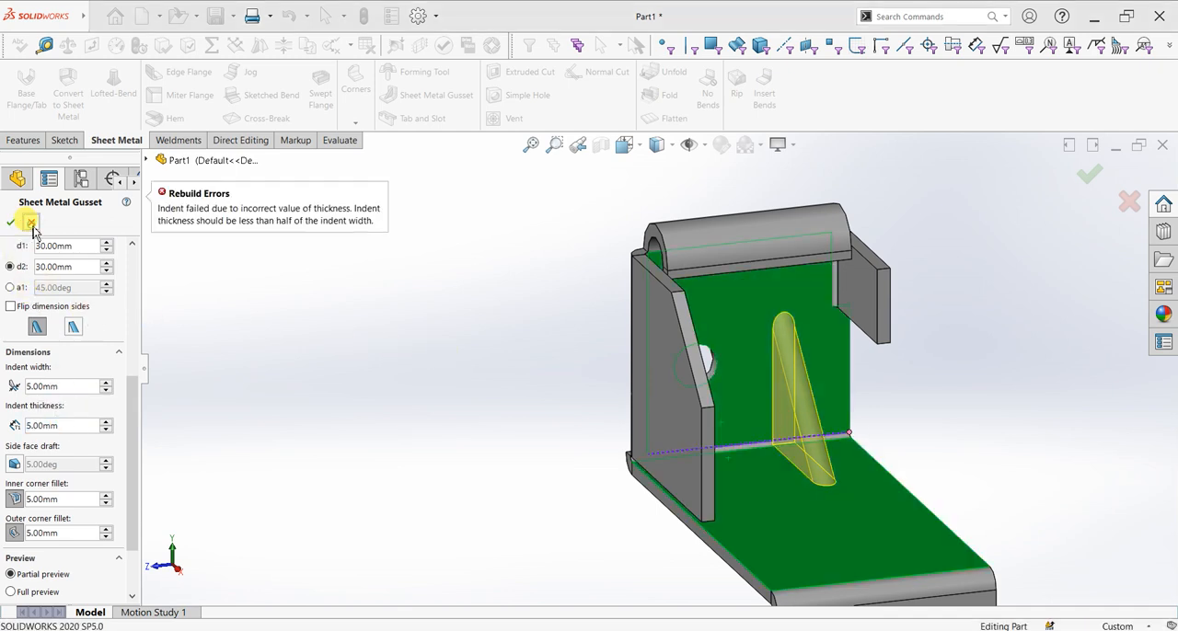
Add a 25 × 25 mm triangular weldment gusset, 5 mm thick, centred between the upright flange's inner face and the base flange's upper face
{"action": "middle_click_drag", "start_coordinate": [605, 447], "coordinate": [479, 441]}
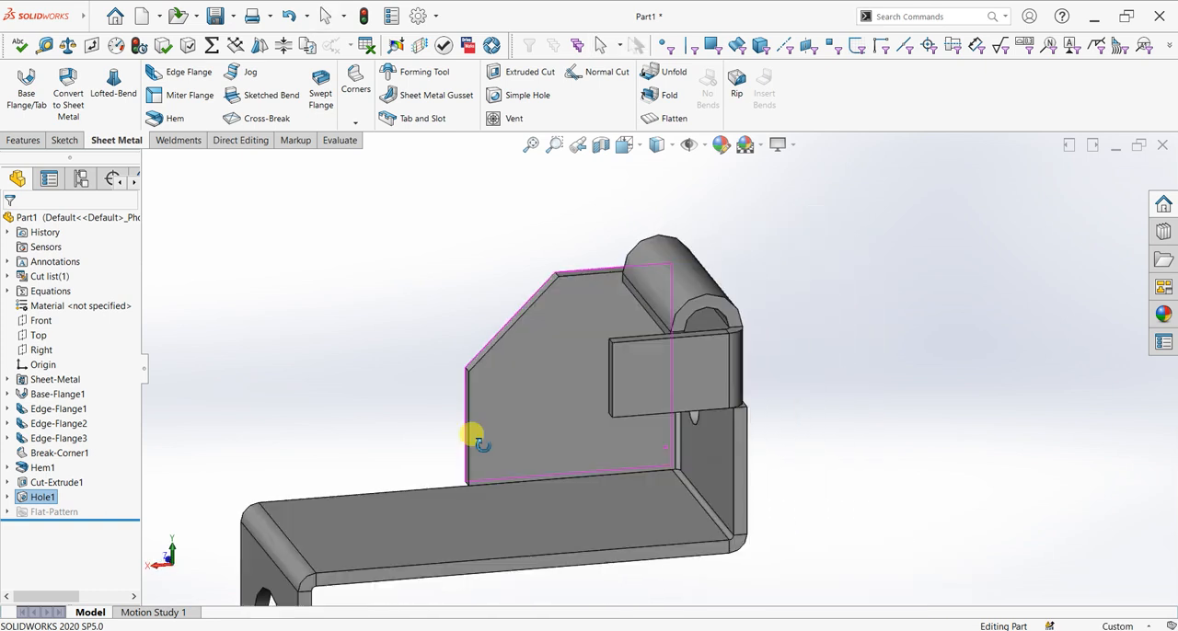
{"action": "scroll", "coordinate": [518, 278], "scroll_direction": "up", "scroll_amount": 2}
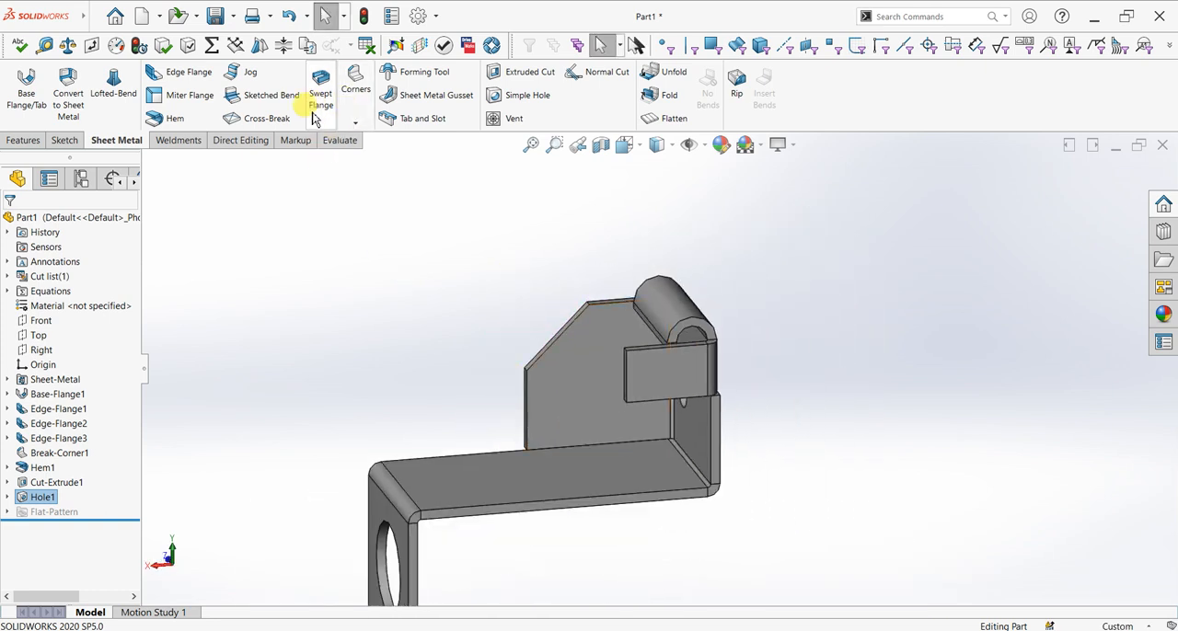
{"action": "left_click", "coordinate": [187, 141]}
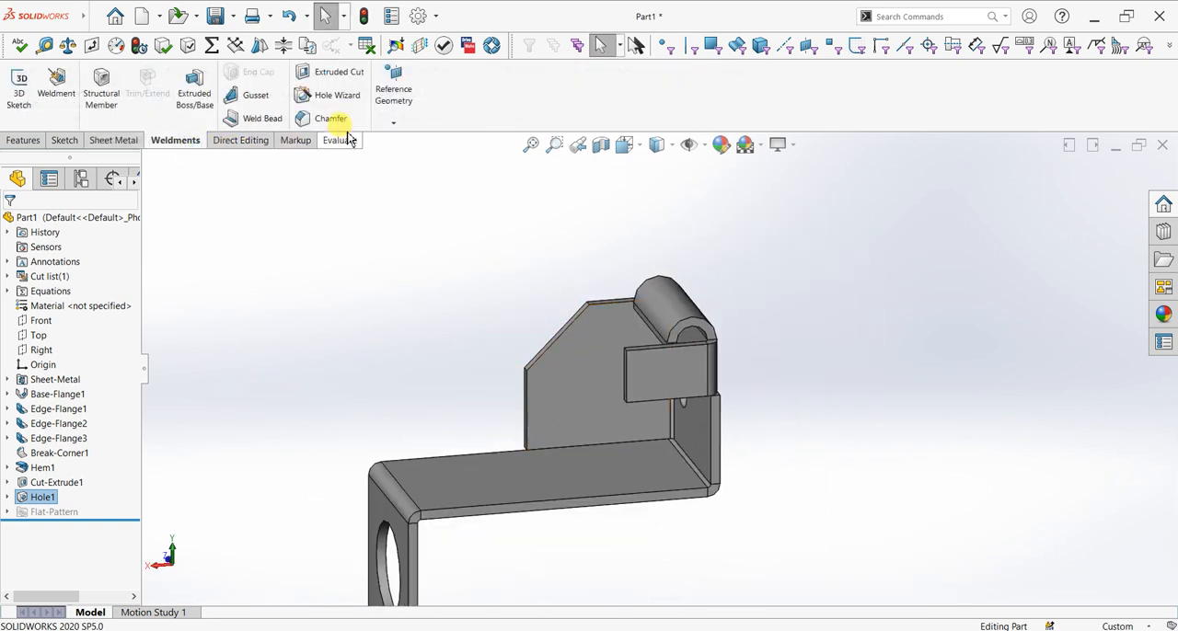
{"action": "left_click", "coordinate": [691, 442]}
{"action": "left_click", "coordinate": [663, 473]}
{"action": "middle_click_drag", "start_coordinate": [587, 464], "coordinate": [689, 452]}
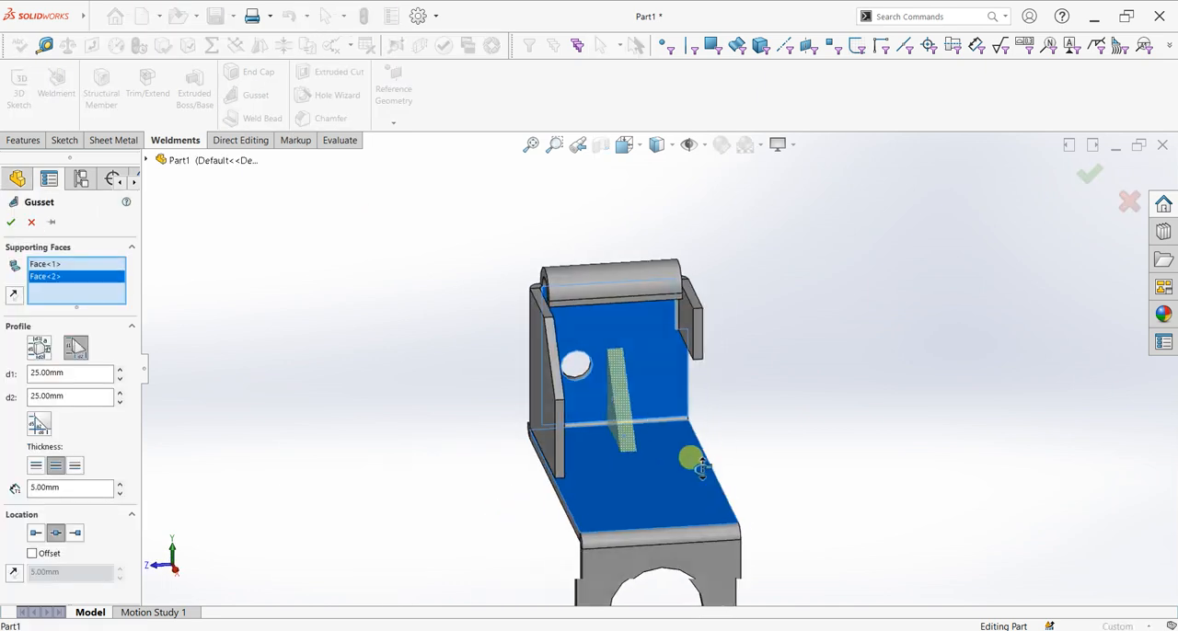
{"action": "left_click", "coordinate": [13, 224]}
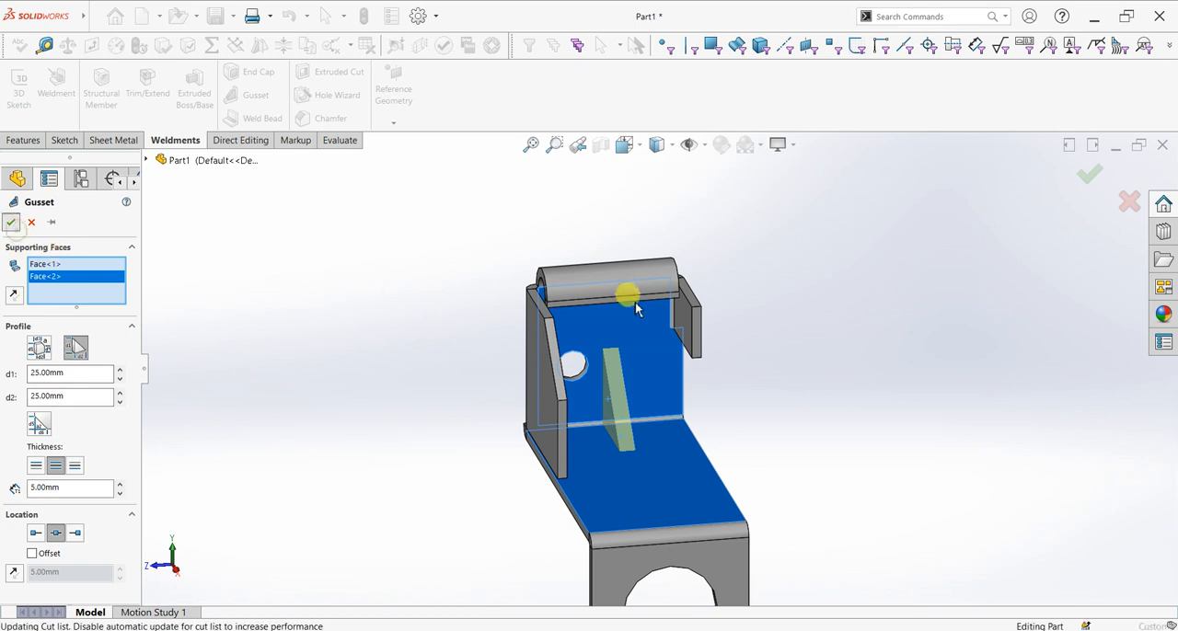
{"action": "middle_click_drag", "start_coordinate": [616, 426], "coordinate": [690, 380]}
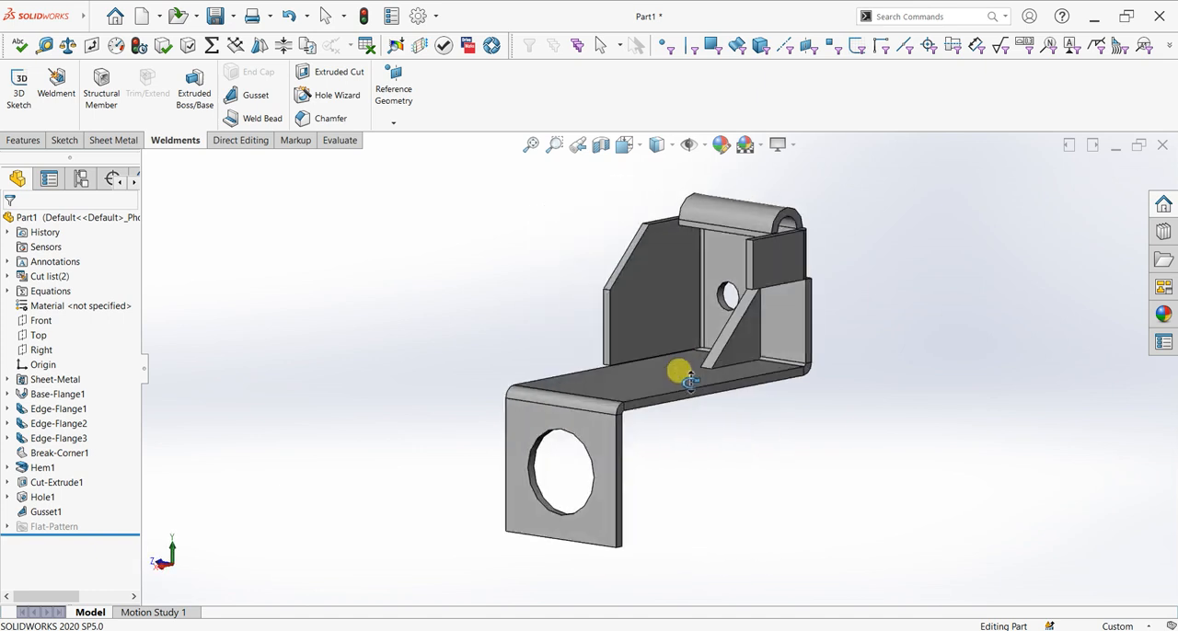
{"action": "scroll", "coordinate": [787, 260], "scroll_direction": "down", "scroll_amount": 5}
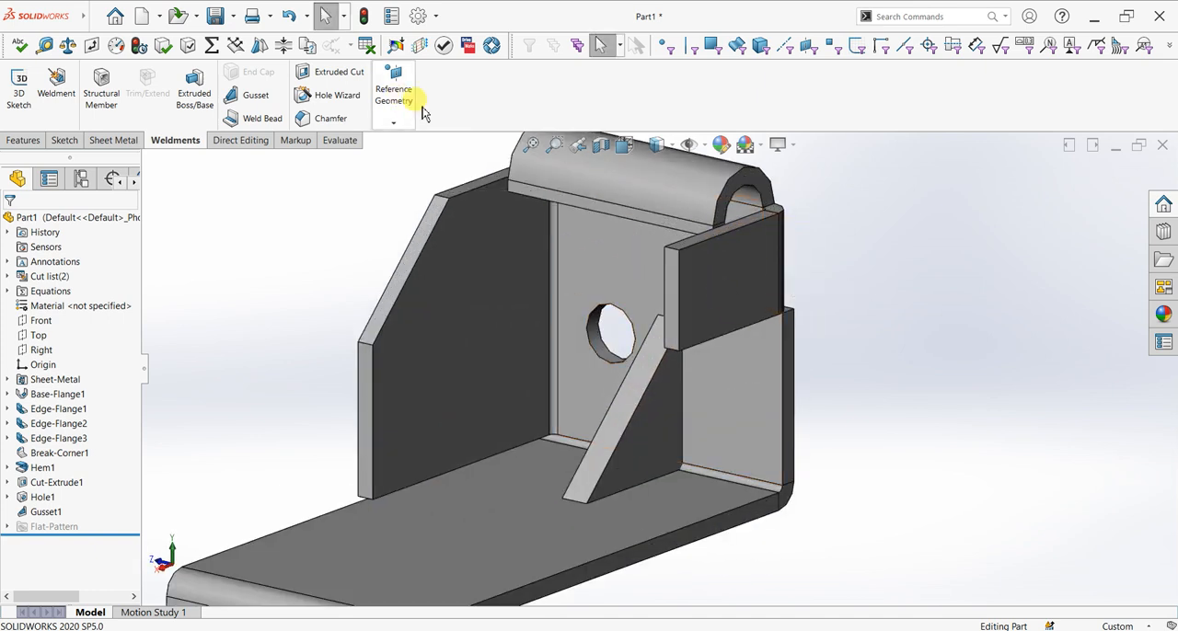
Flatten the sheet metal part to examine its flat pattern and bend lines, and return it to the folded state
{"action": "left_click", "coordinate": [113, 140]}
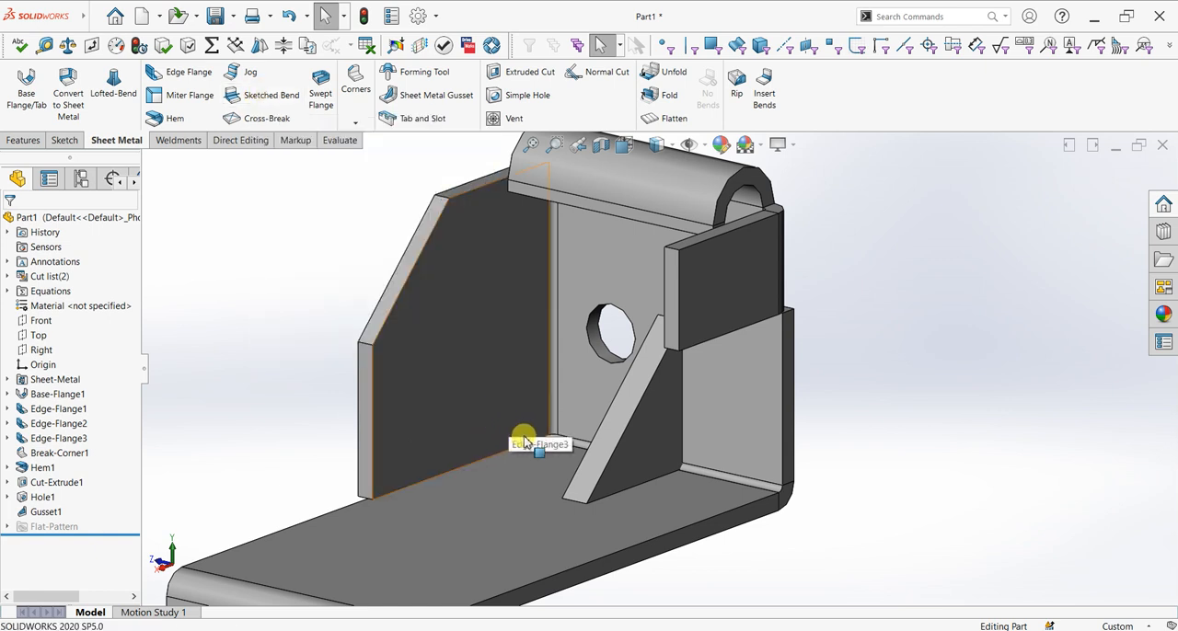
{"action": "scroll", "coordinate": [524, 441], "scroll_direction": "up", "scroll_amount": 5}
{"action": "left_click", "coordinate": [661, 118]}
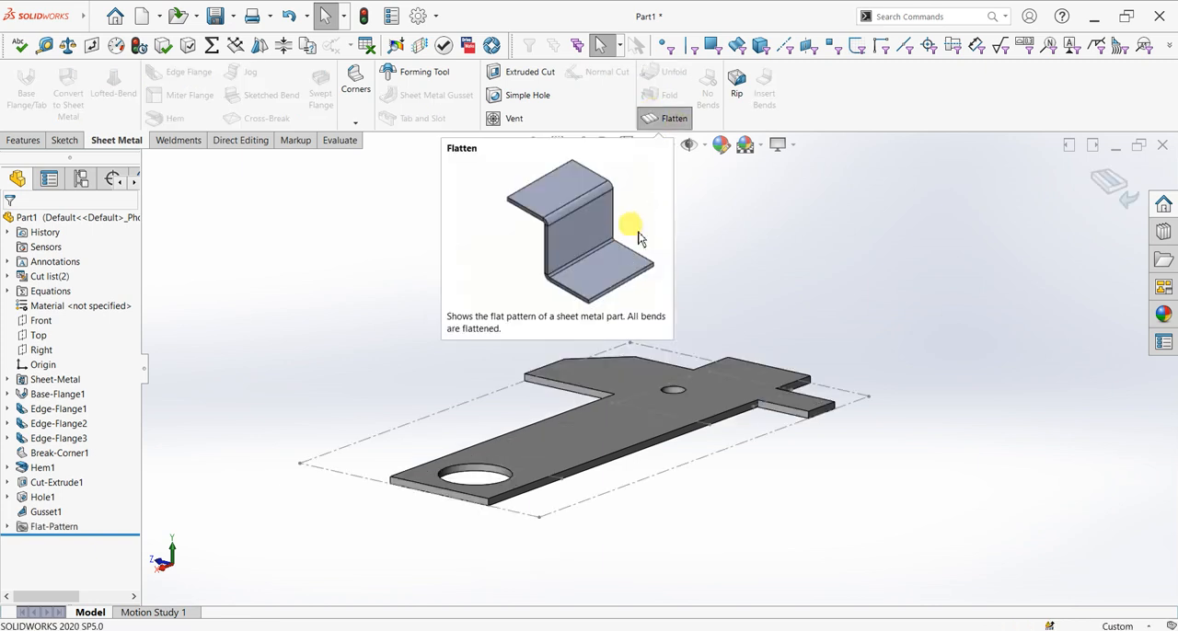
{"action": "middle_click_drag", "start_coordinate": [678, 494], "coordinate": [828, 502]}
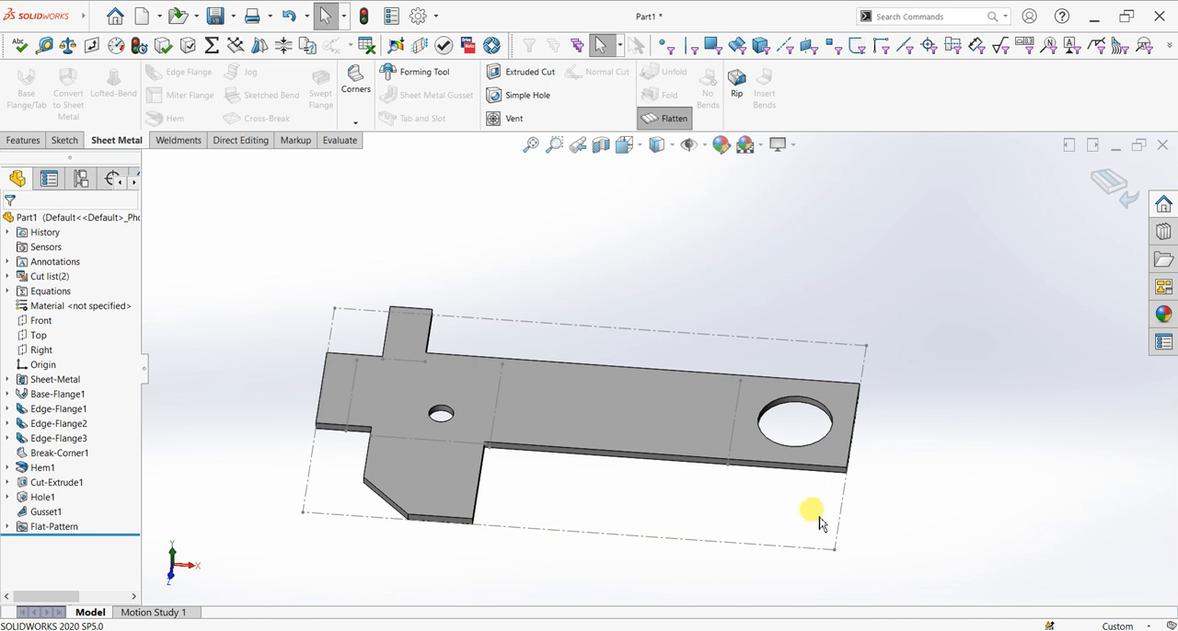
{"action": "left_click", "coordinate": [1106, 195]}
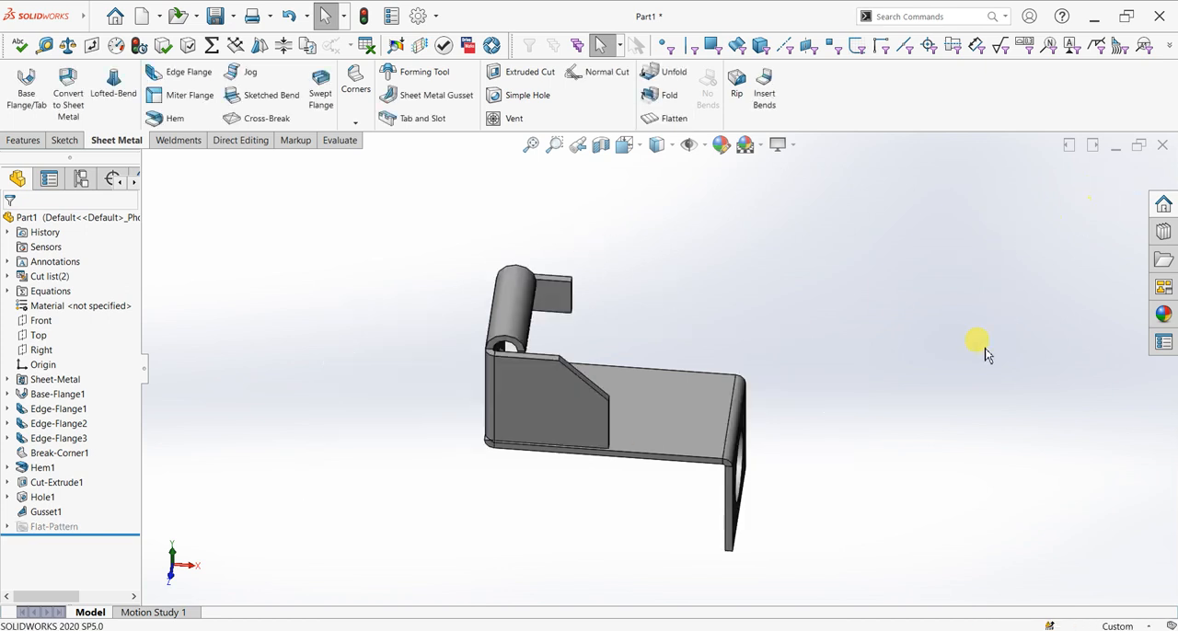
Open the appearance settings for editing the look of the folded sheet metal part
{"action": "key", "text": "f"}
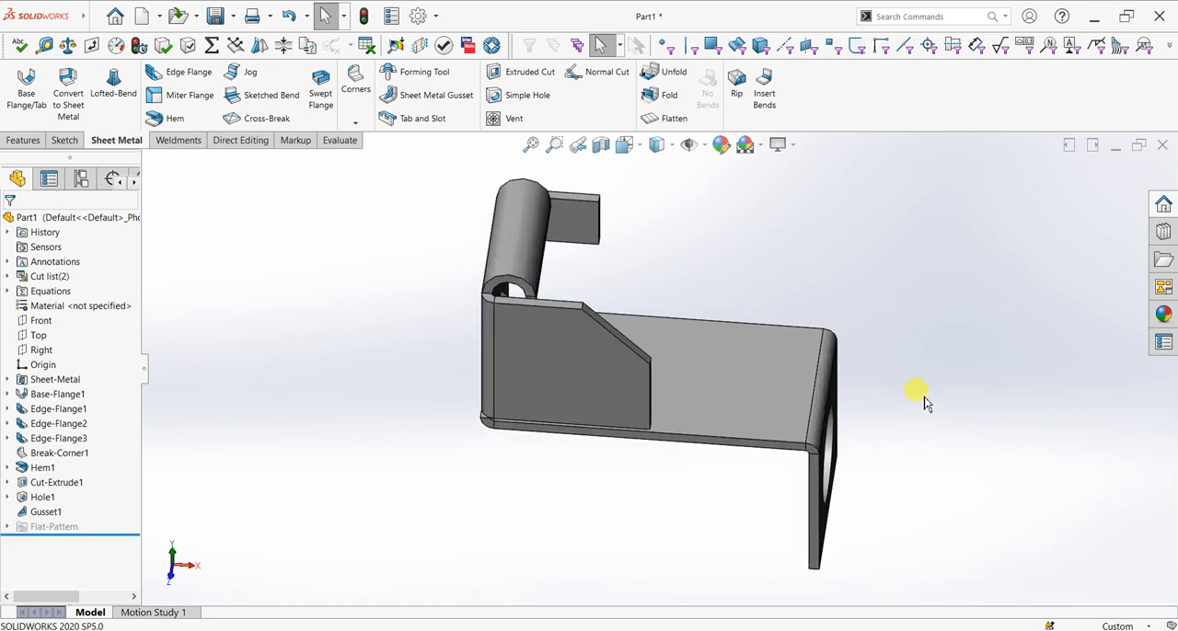
{"action": "middle_click_drag", "start_coordinate": [923, 398], "coordinate": [881, 398]}
{"action": "key", "text": "space"}
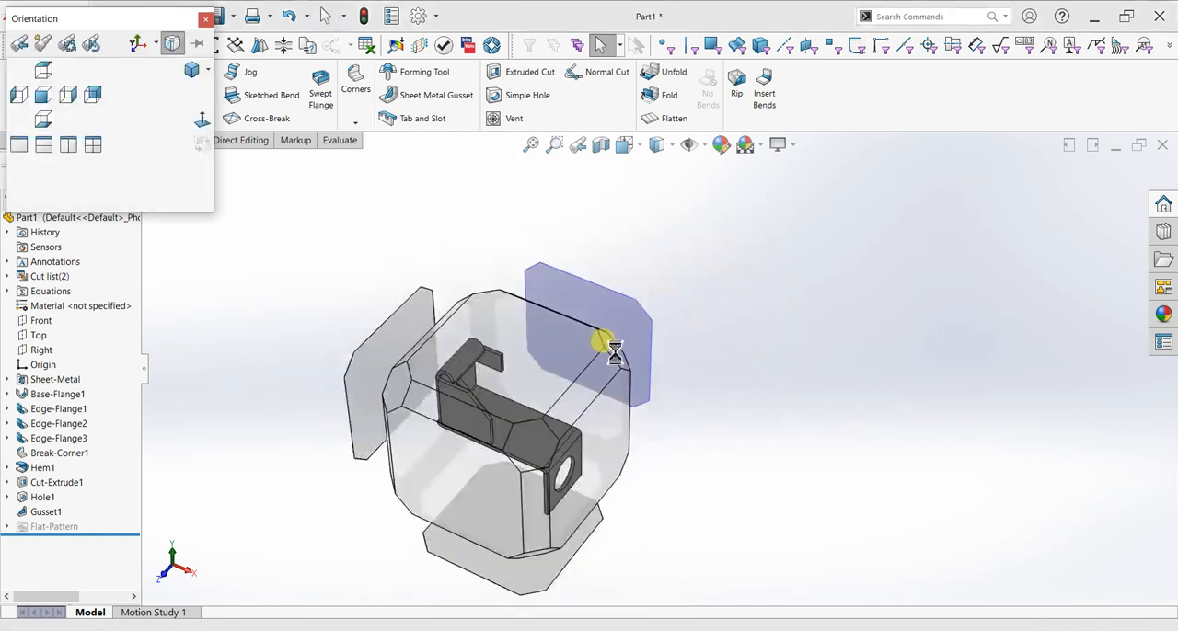
{"action": "left_click", "coordinate": [613, 349]}
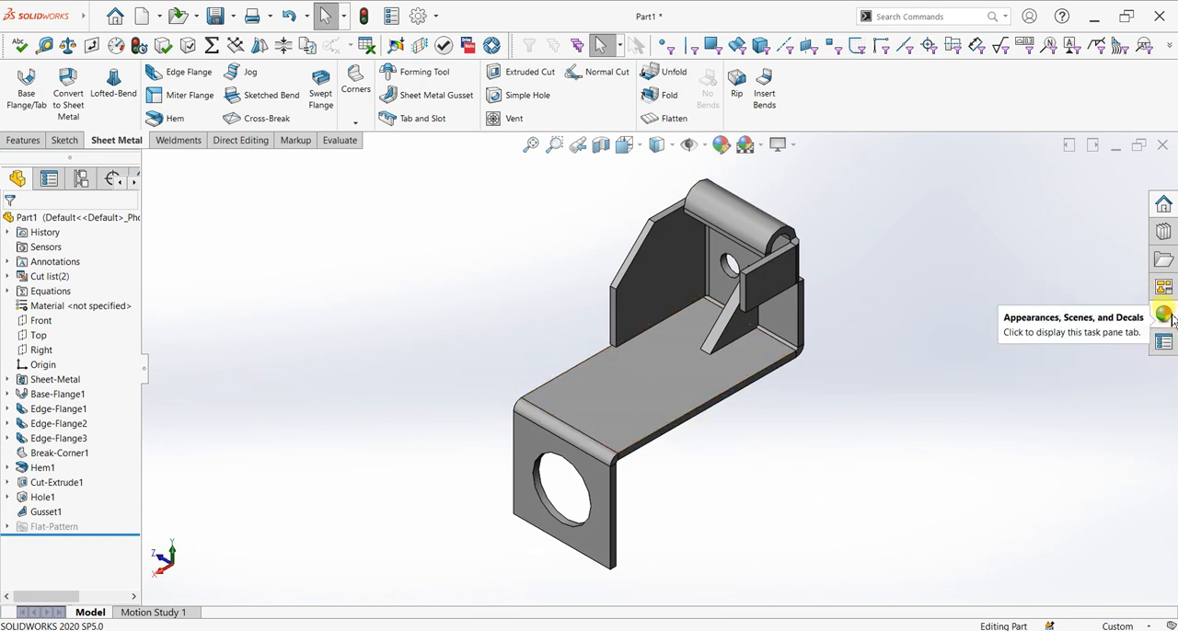
{"action": "left_click", "coordinate": [723, 145]}
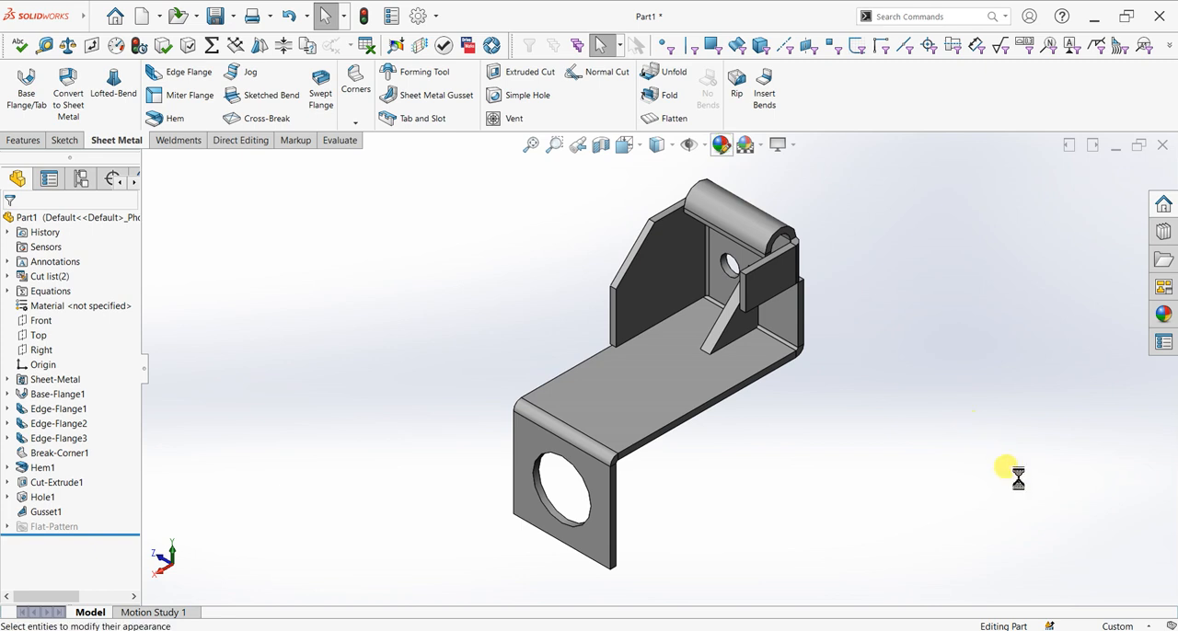